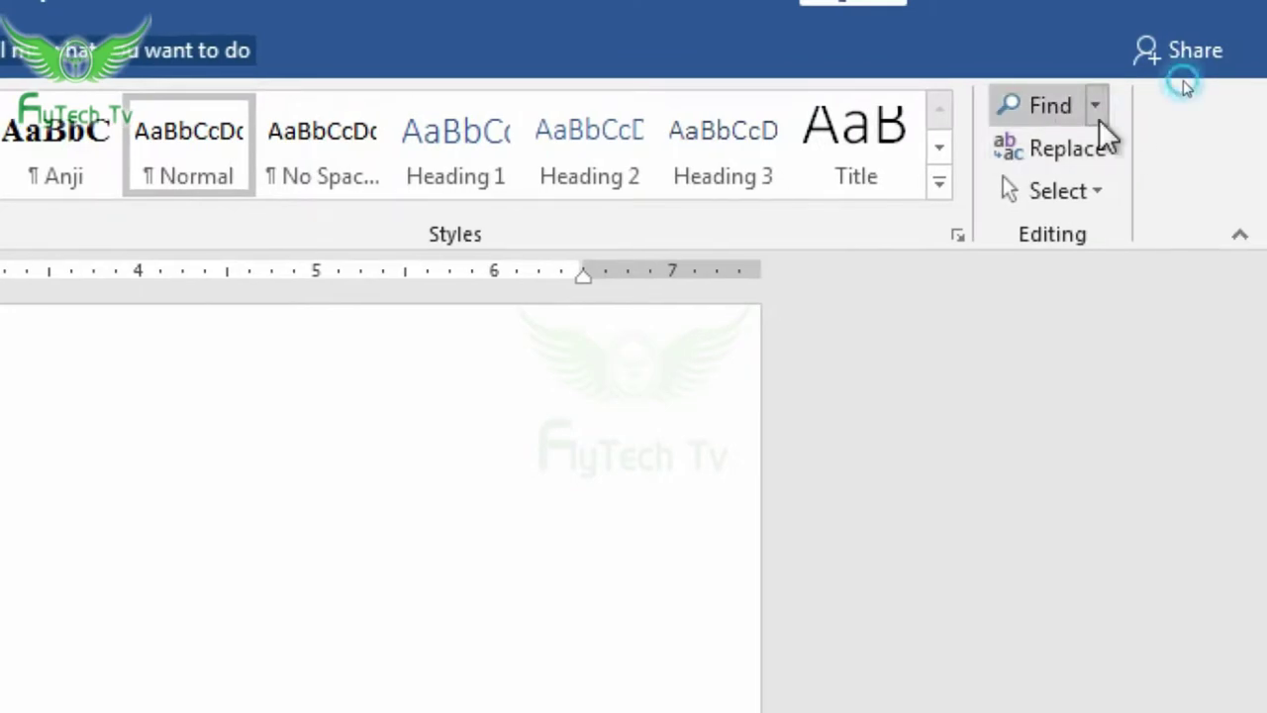
Look through the Find and Select option lists without choosing anything
left_click(1097, 111)
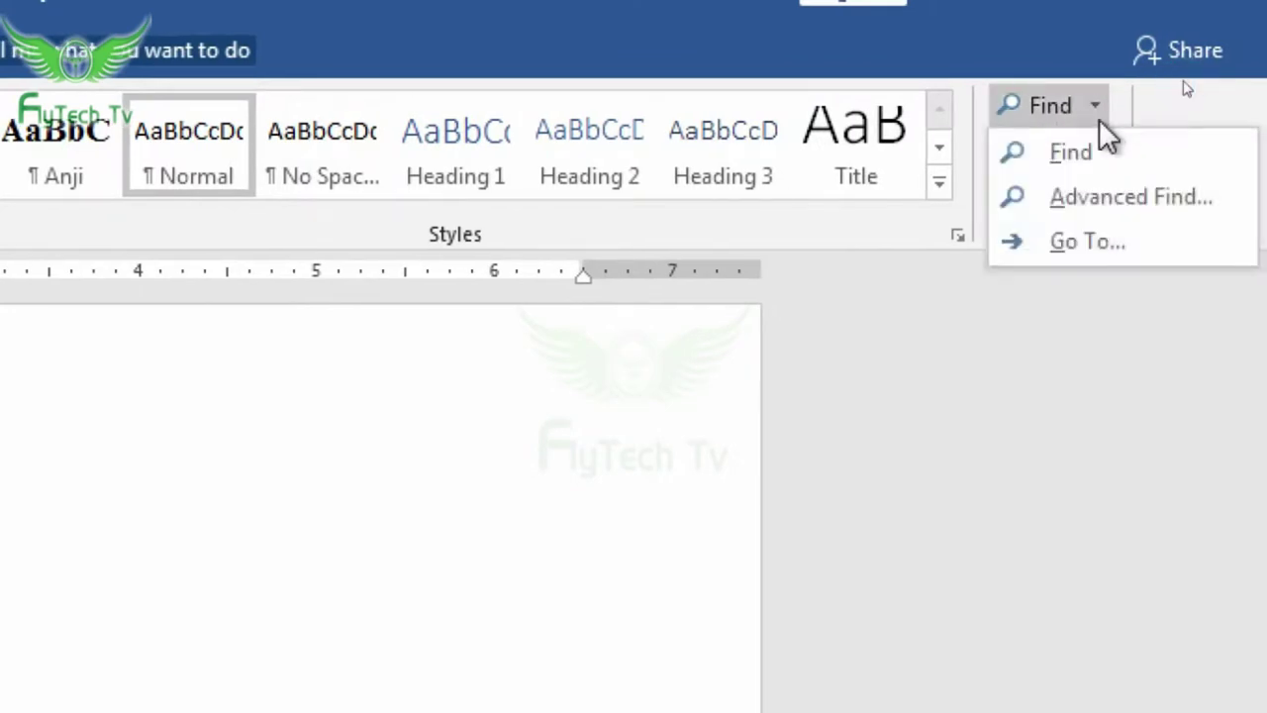
left_click(1157, 103)
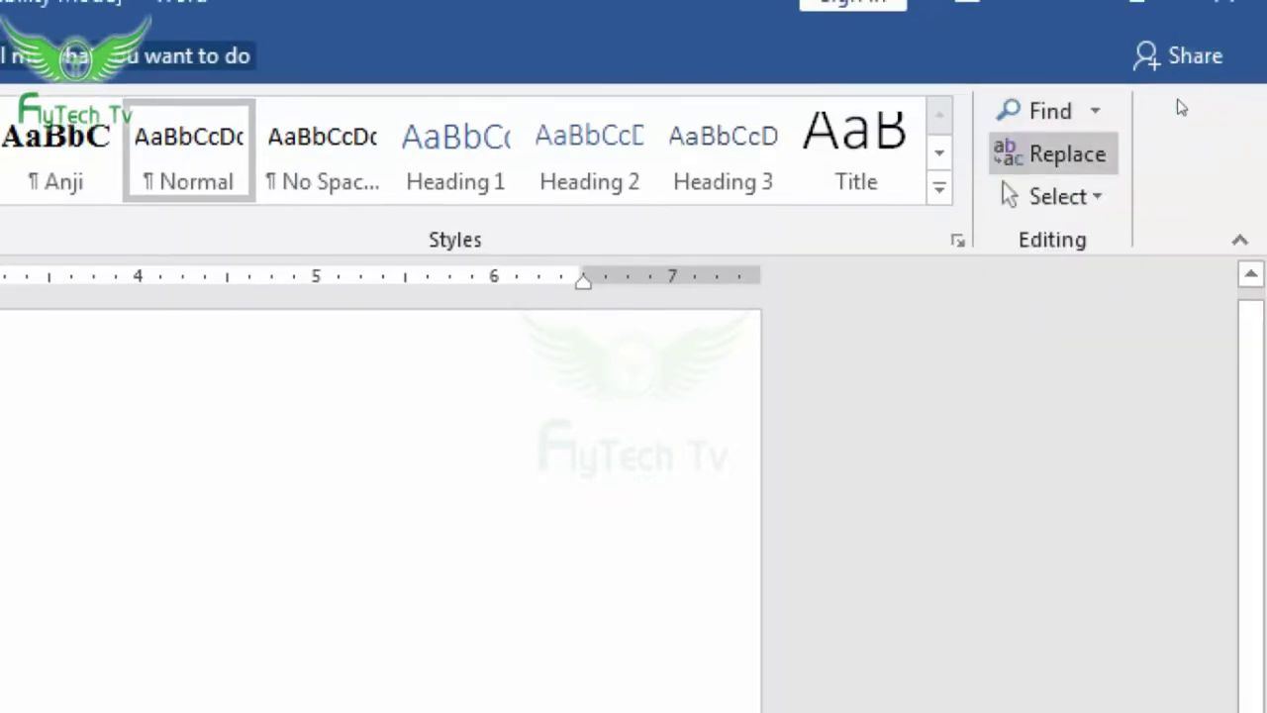
left_click(1100, 198)
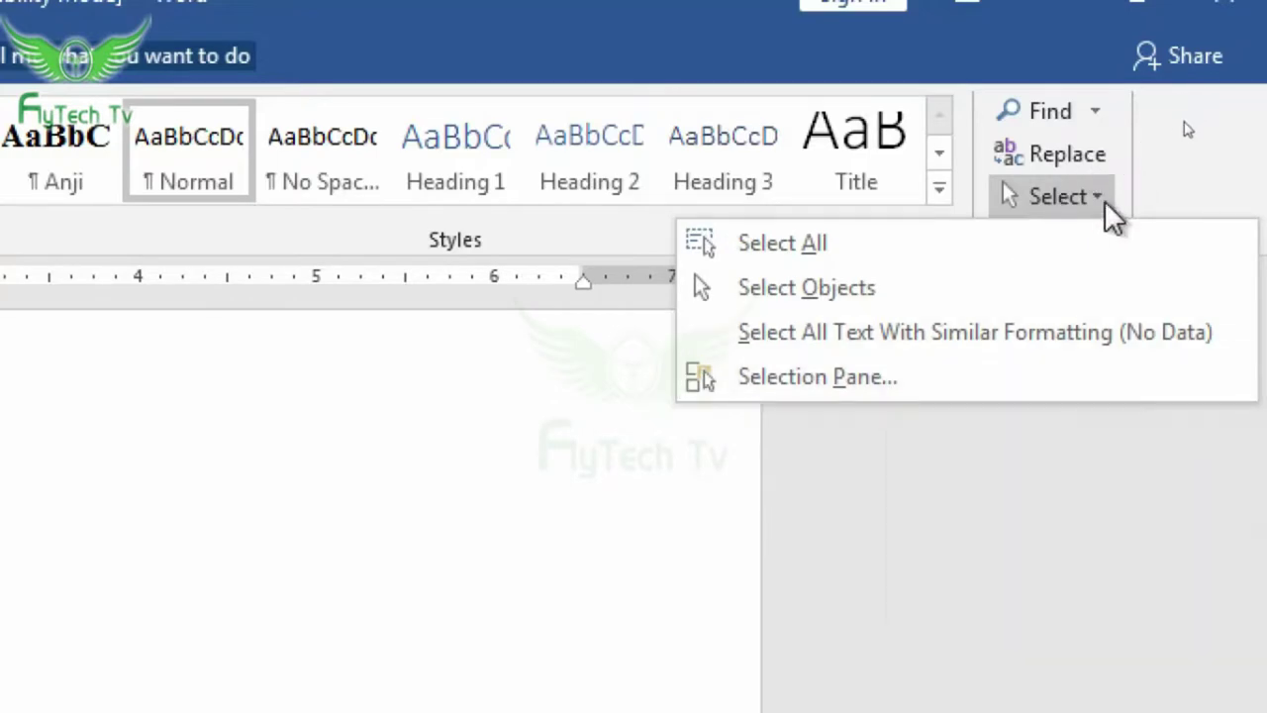
left_click(1099, 198)
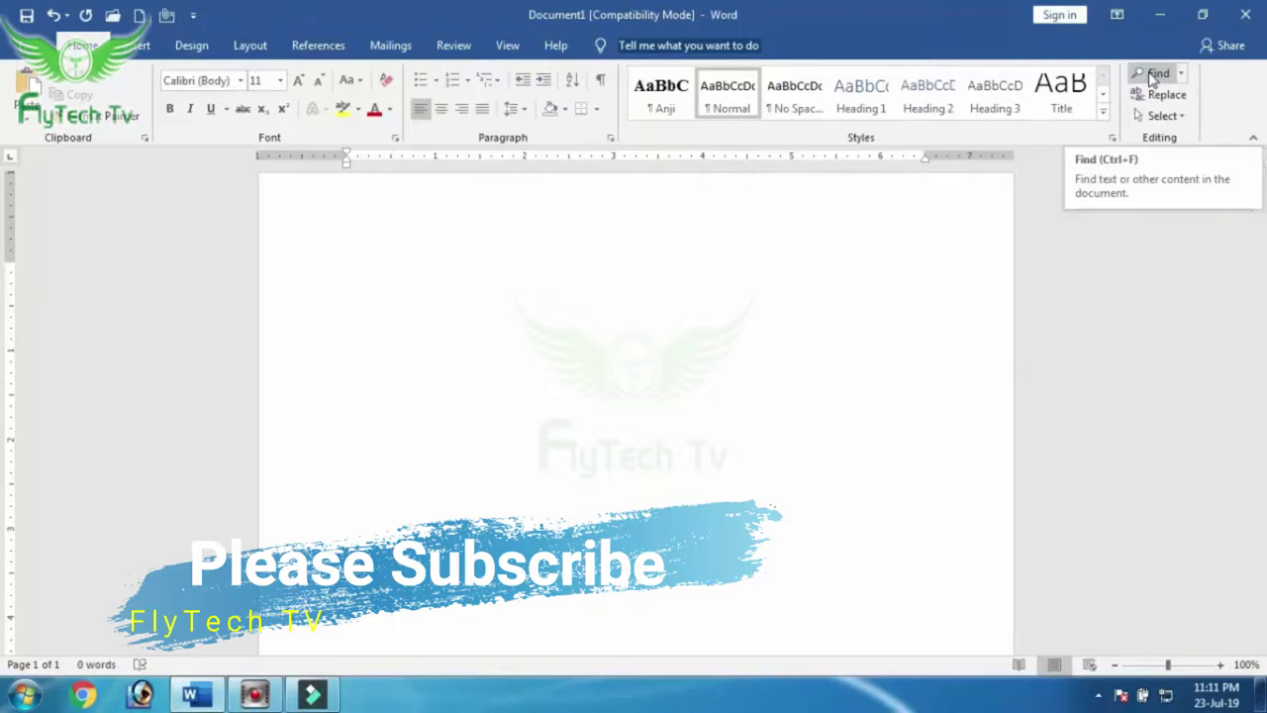
Fill the blank document with sample paragraphs using =rand(34)
left_click(723, 241)
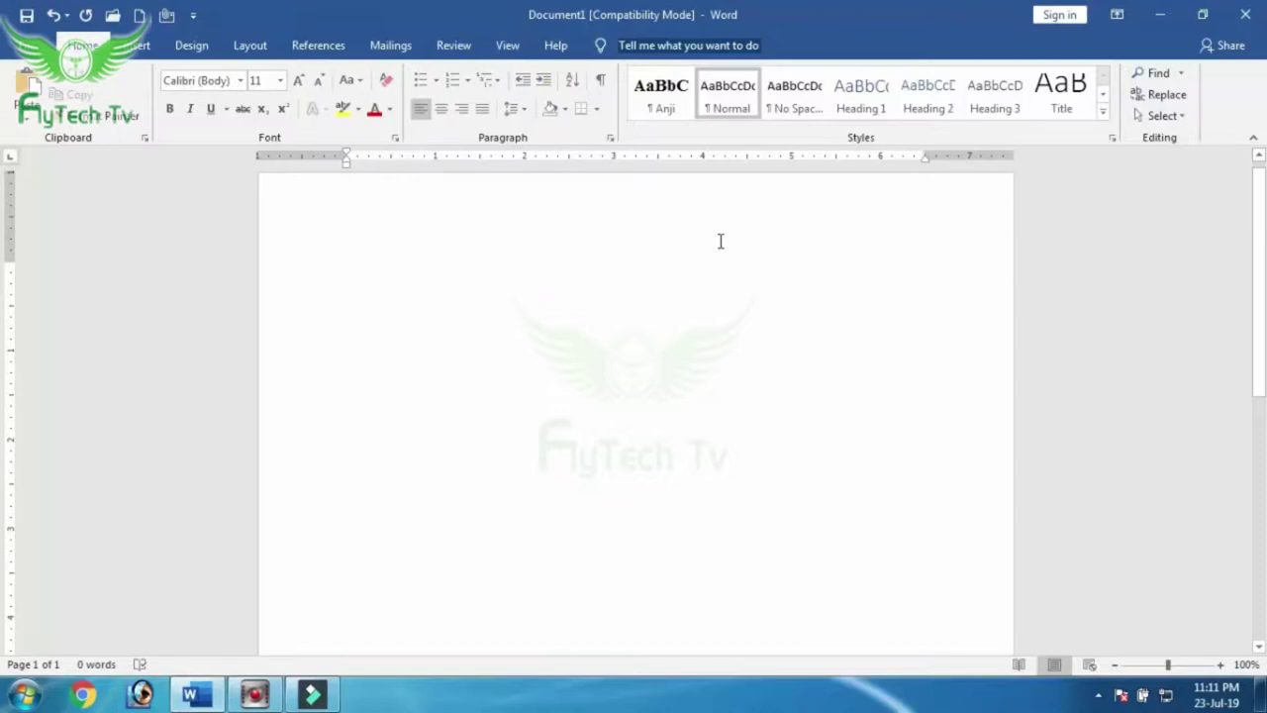
type("=ra")
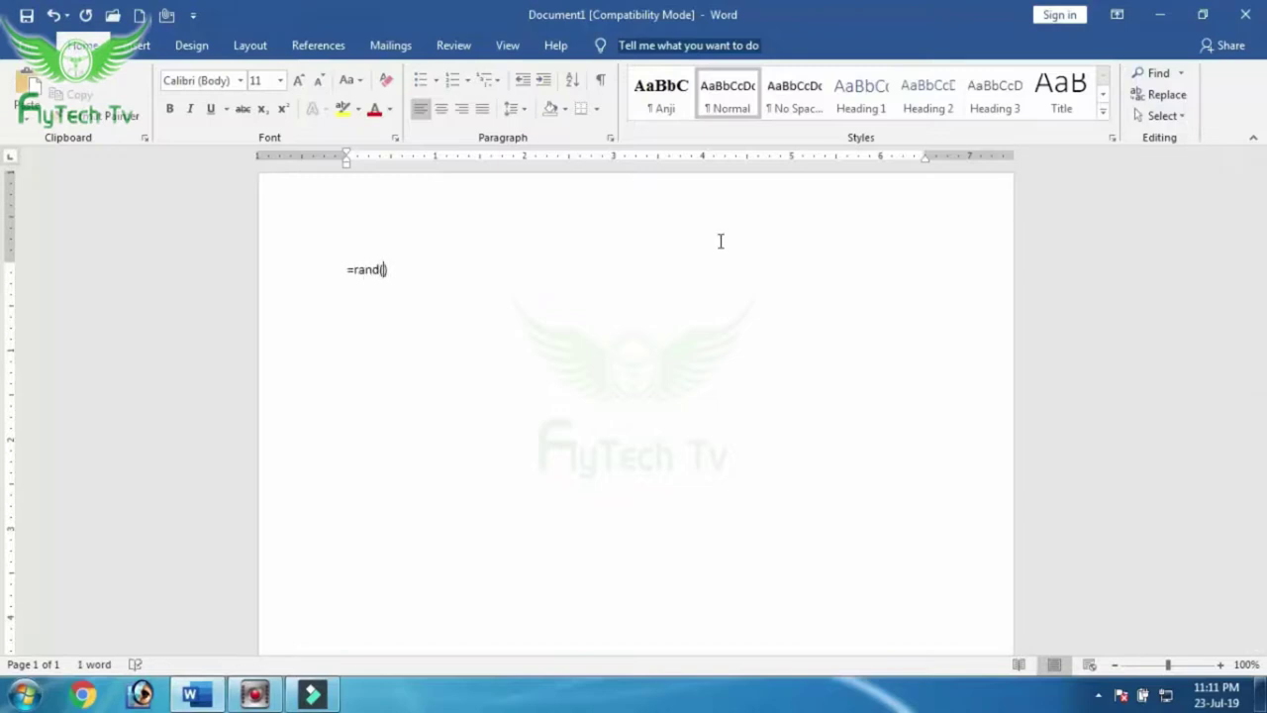
type("nd(34)")
key("Return")
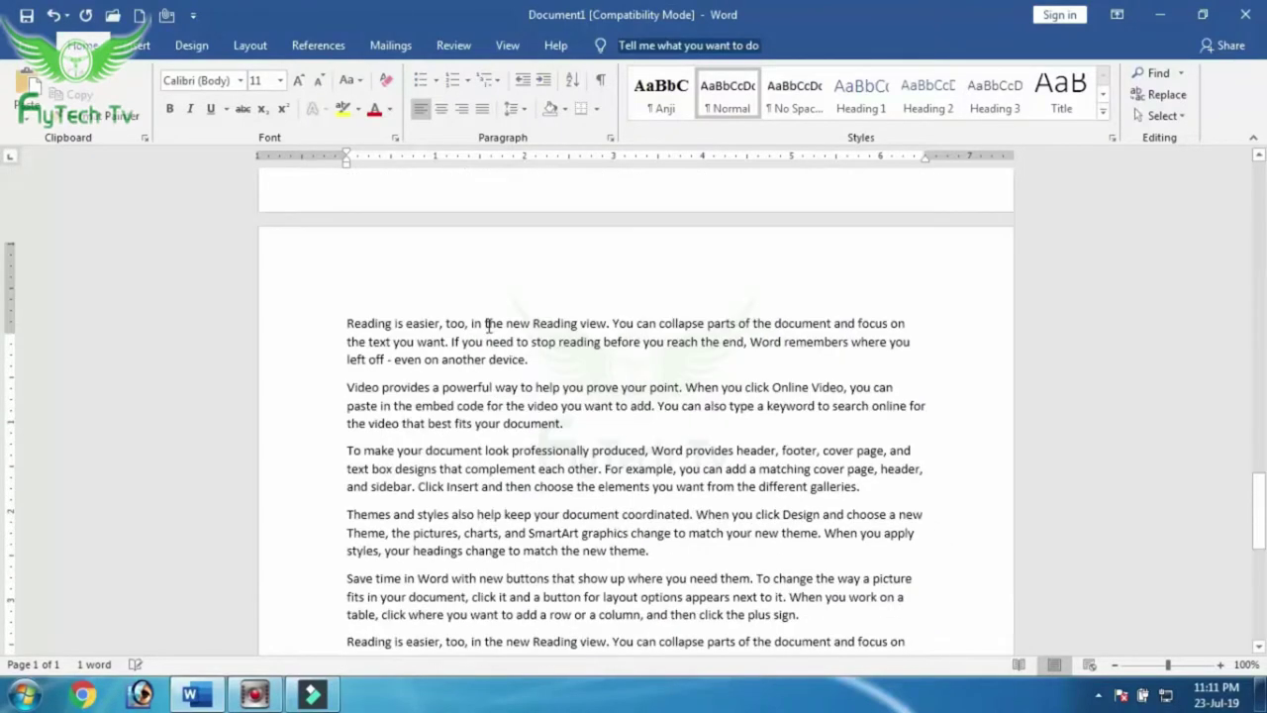
Insert an empty line above the first paragraph, before the word Video
left_click_drag(1260, 473, 1261, 225)
left_click(404, 273)
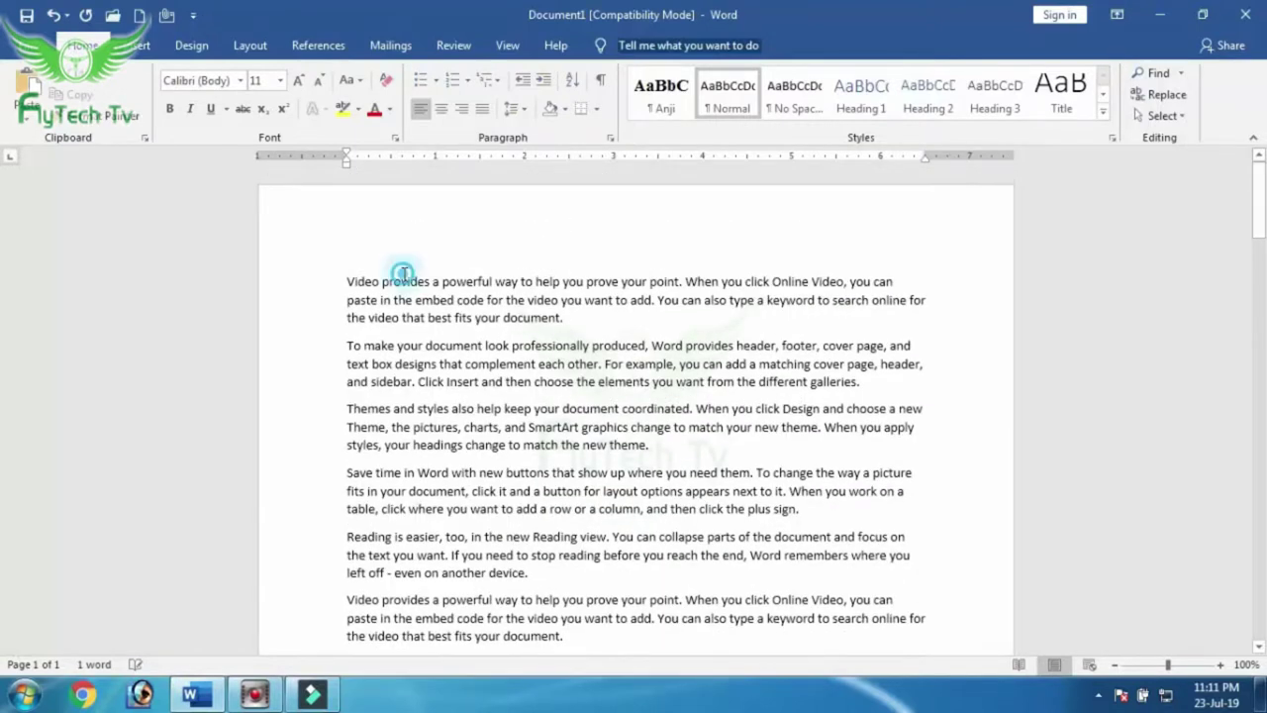
left_click(351, 283)
left_click(346, 280)
key("Return")
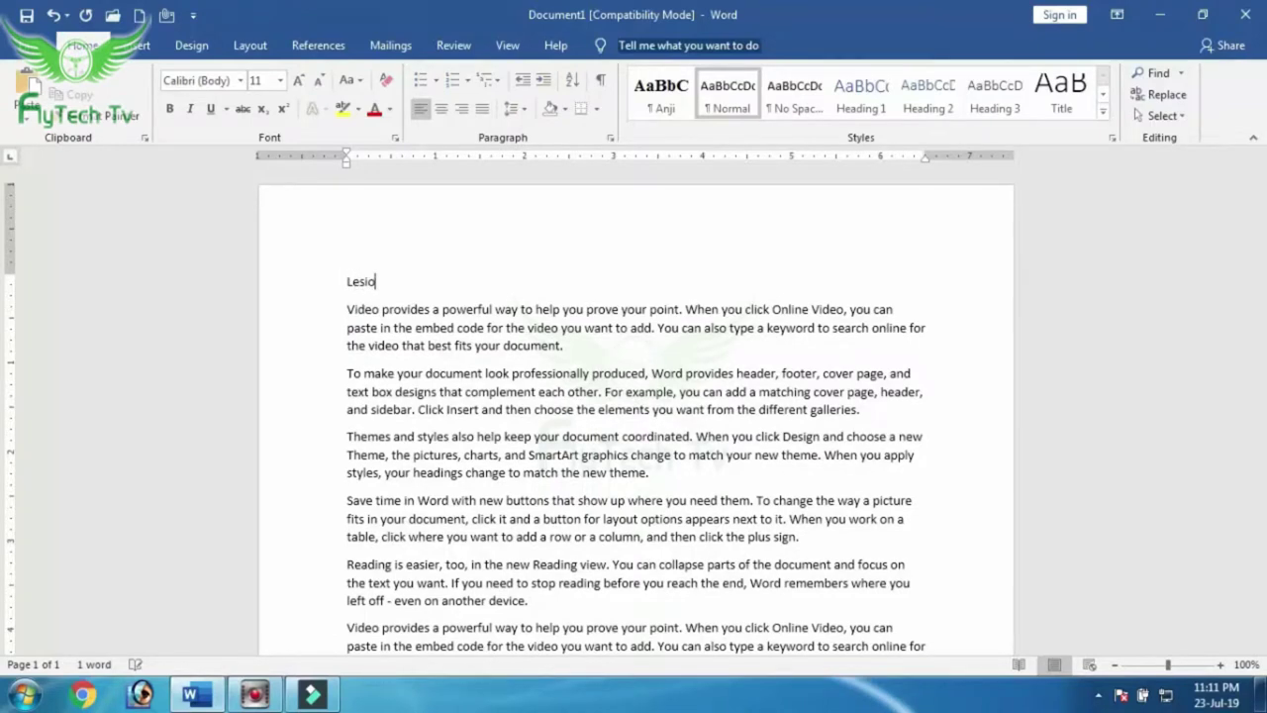
Add new label lines after the Reading and Themes paragraphs for Lesion 2 and Part 1
scroll(658, 374, "down", 3)
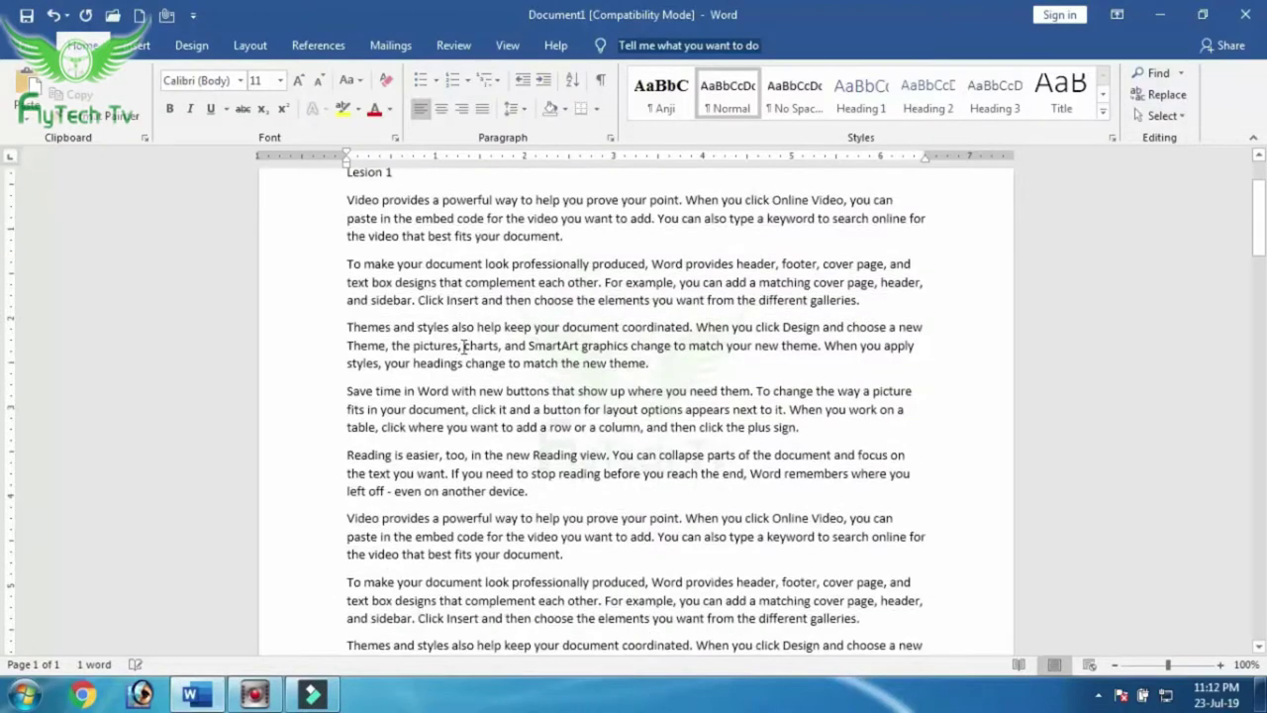
left_click(588, 471)
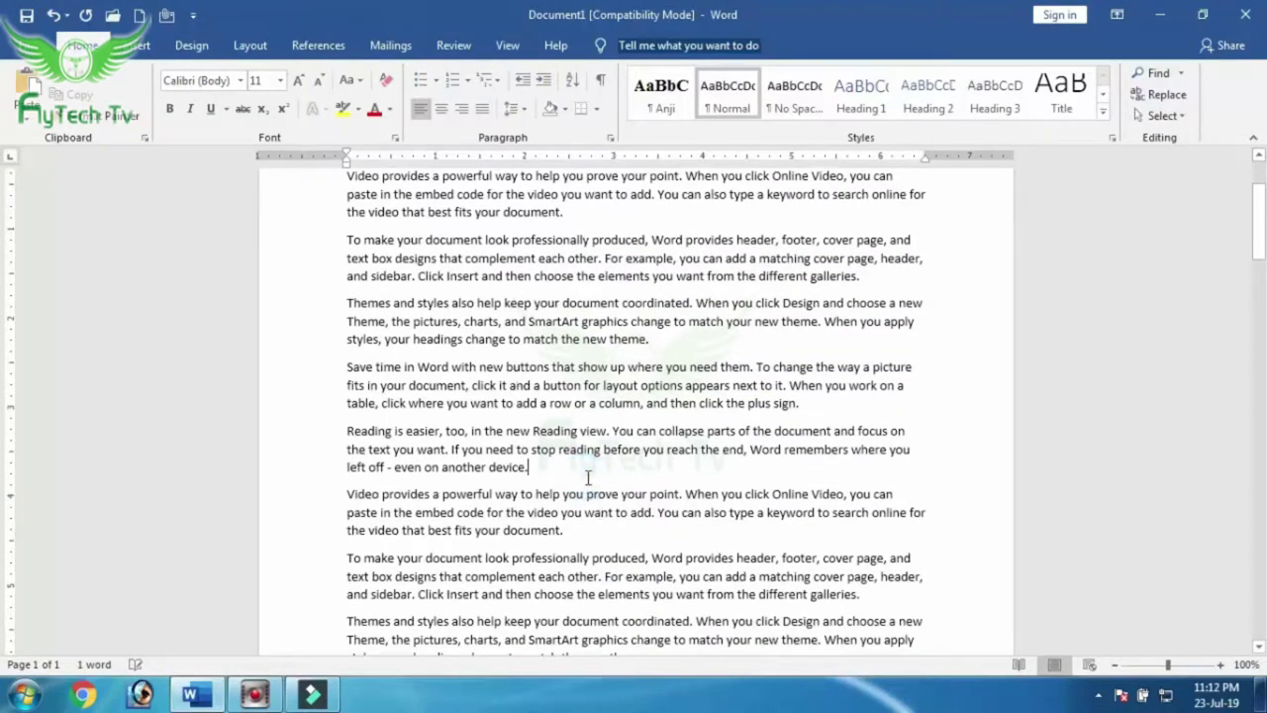
key("Return")
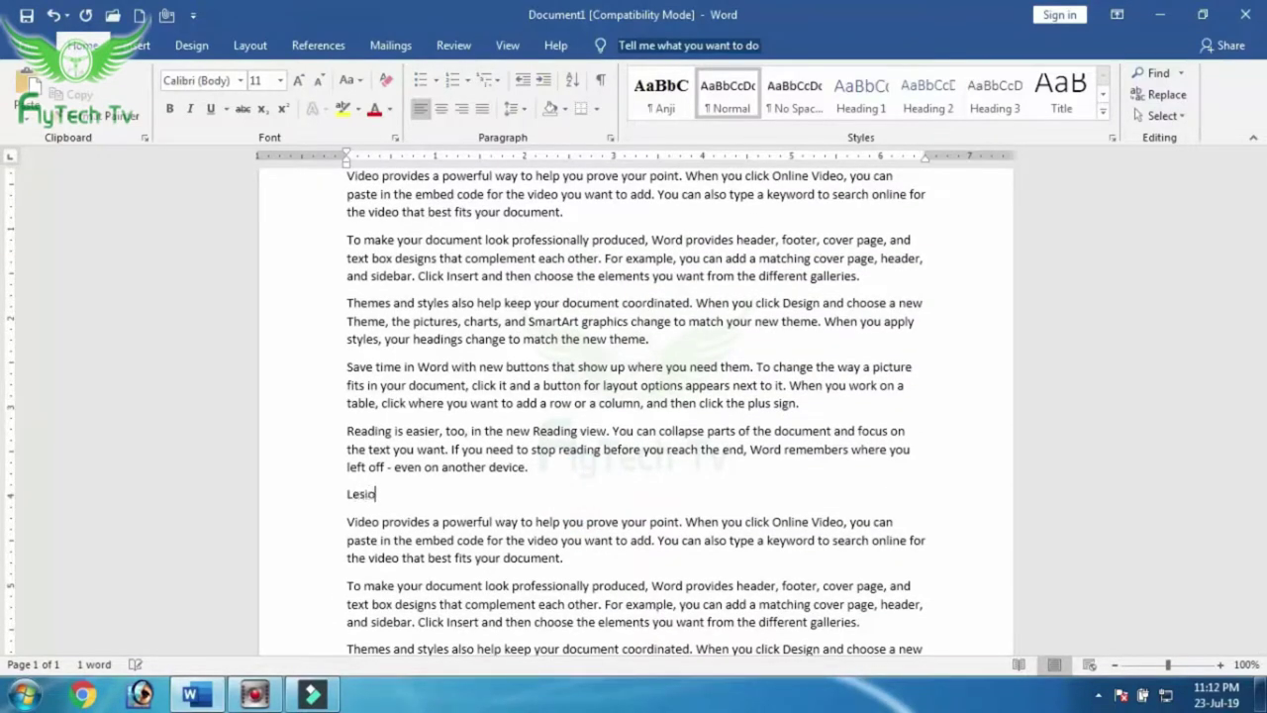
left_click(692, 341)
key("Return")
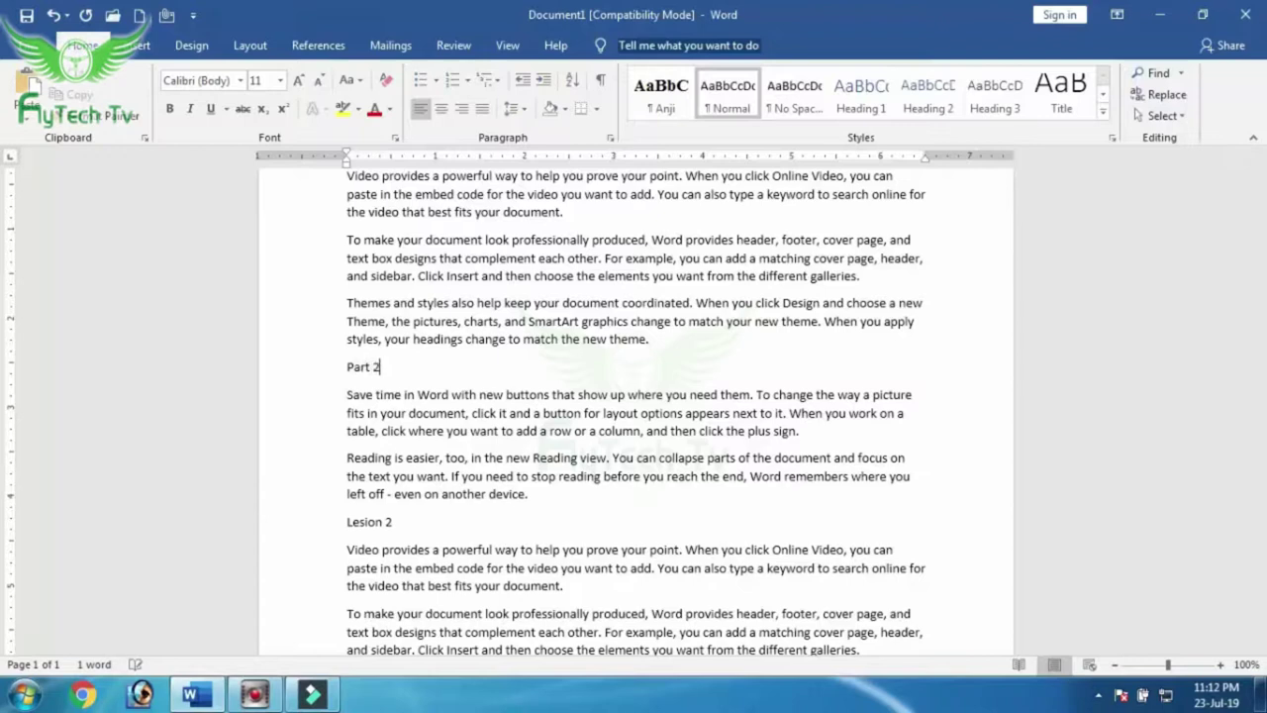
Add a new line for the Part 2 label after the second Themes paragraph
scroll(538, 511, "down", 3)
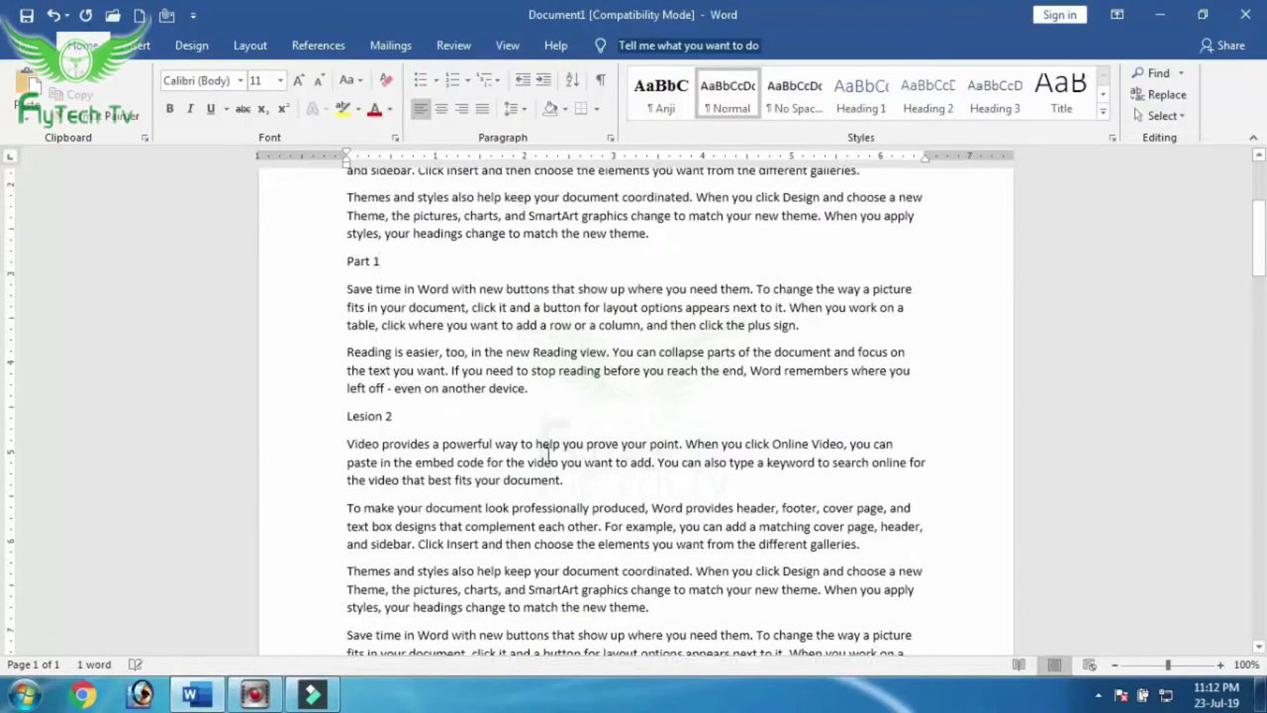
left_click(673, 579)
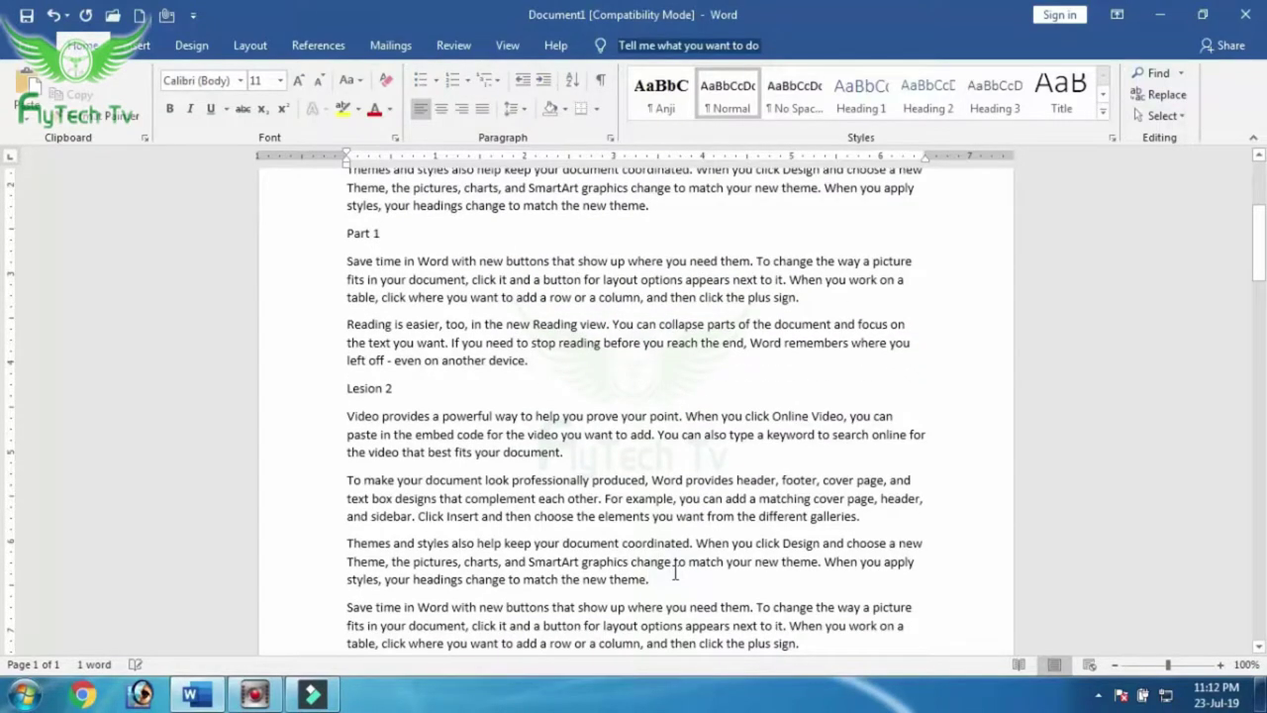
key("Return")
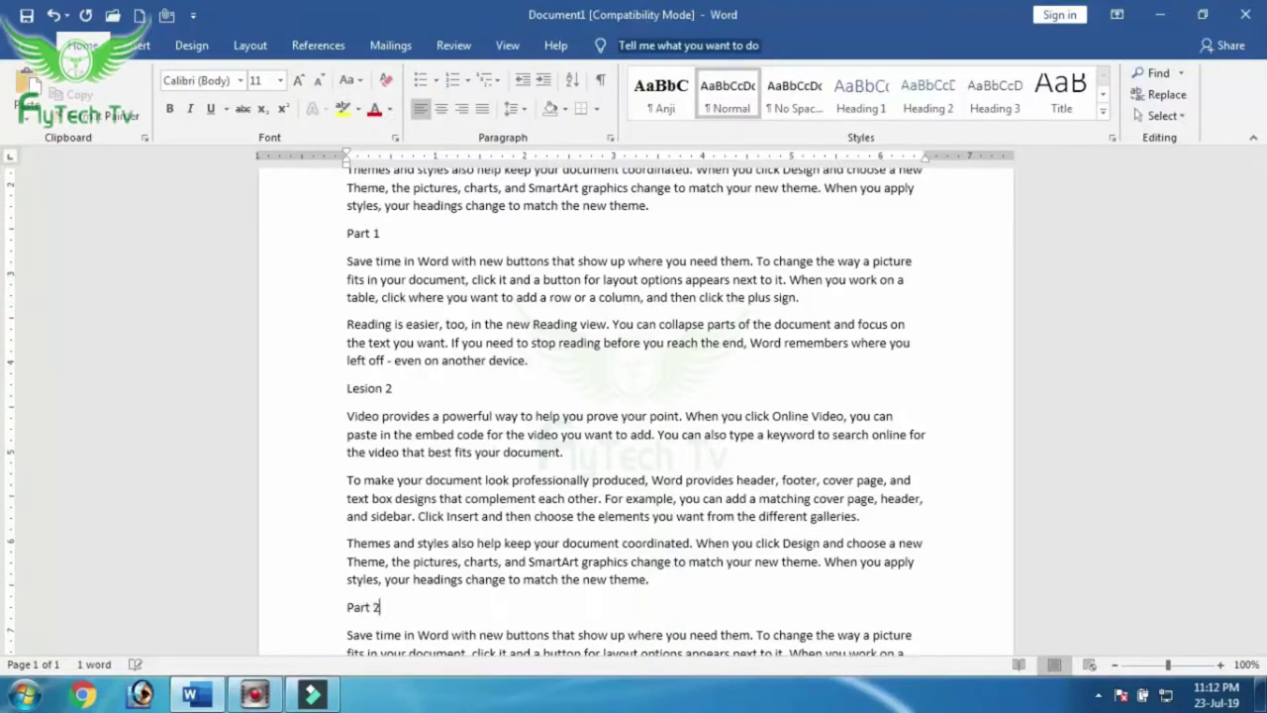
scroll(670, 554, "up", 6)
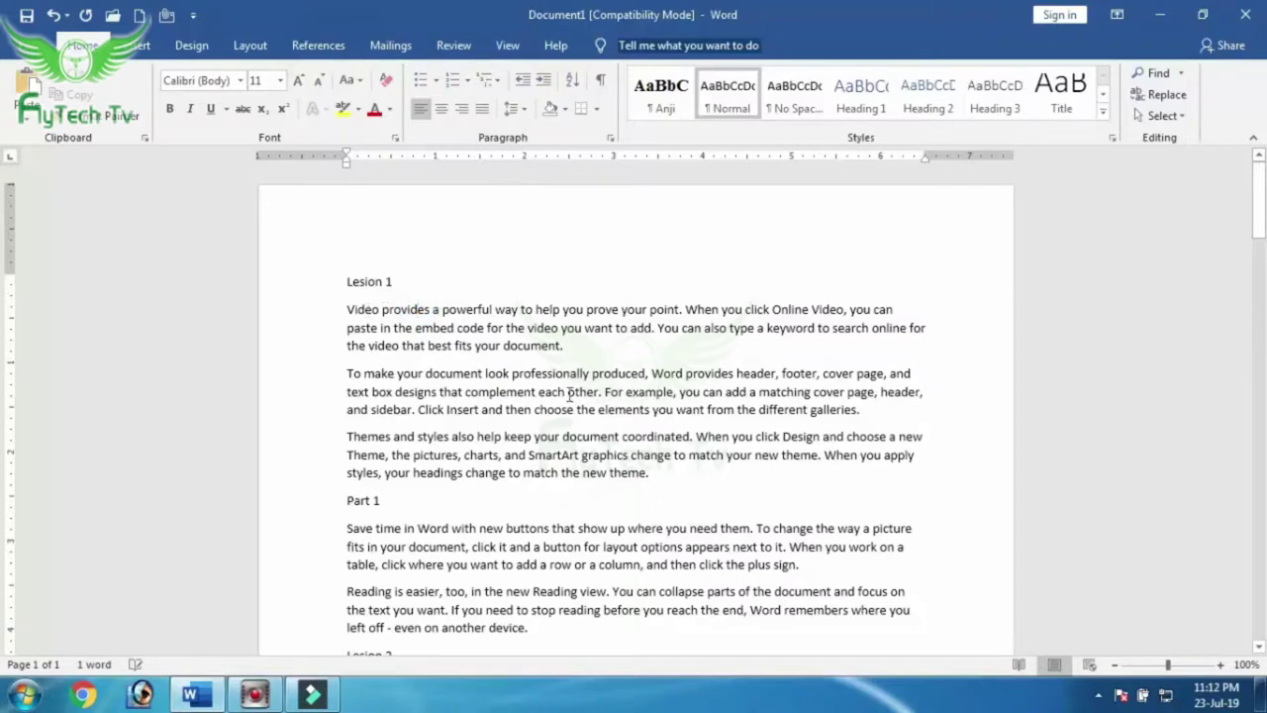
Select the whole Part 2 label line and review the labelled document
left_click(533, 408)
scroll(505, 479, "down", 9)
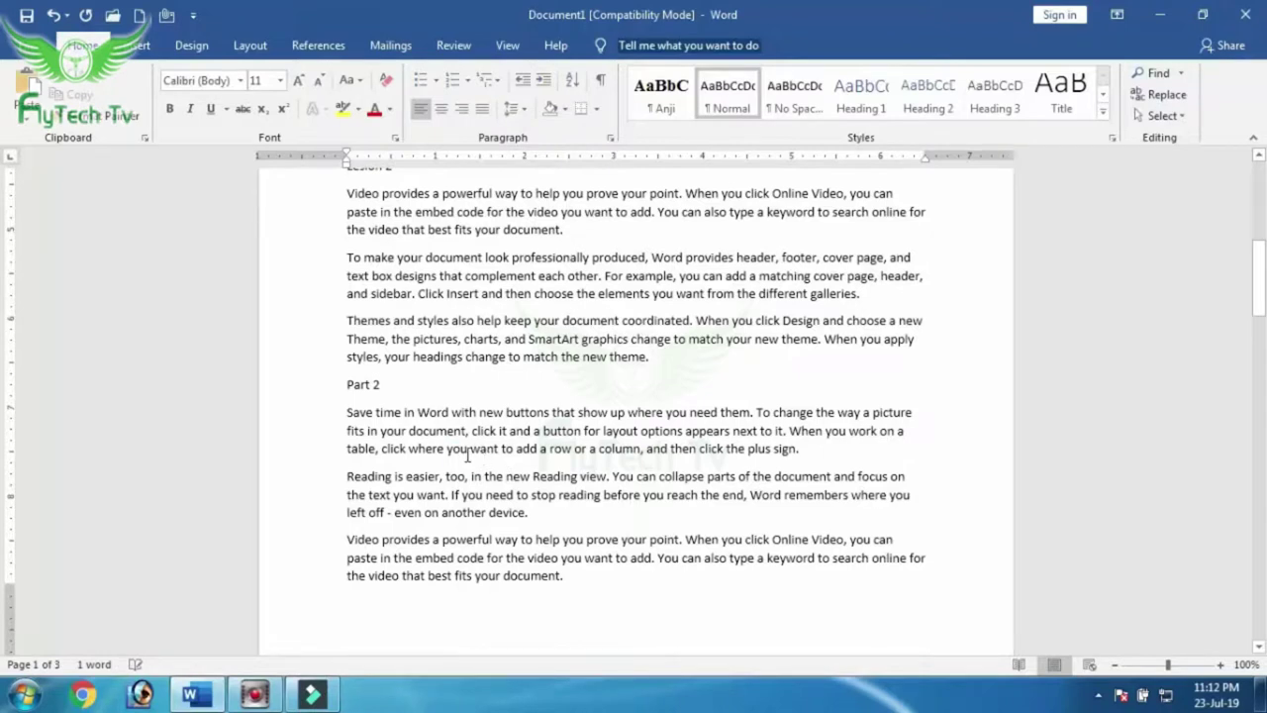
triple_click(391, 384)
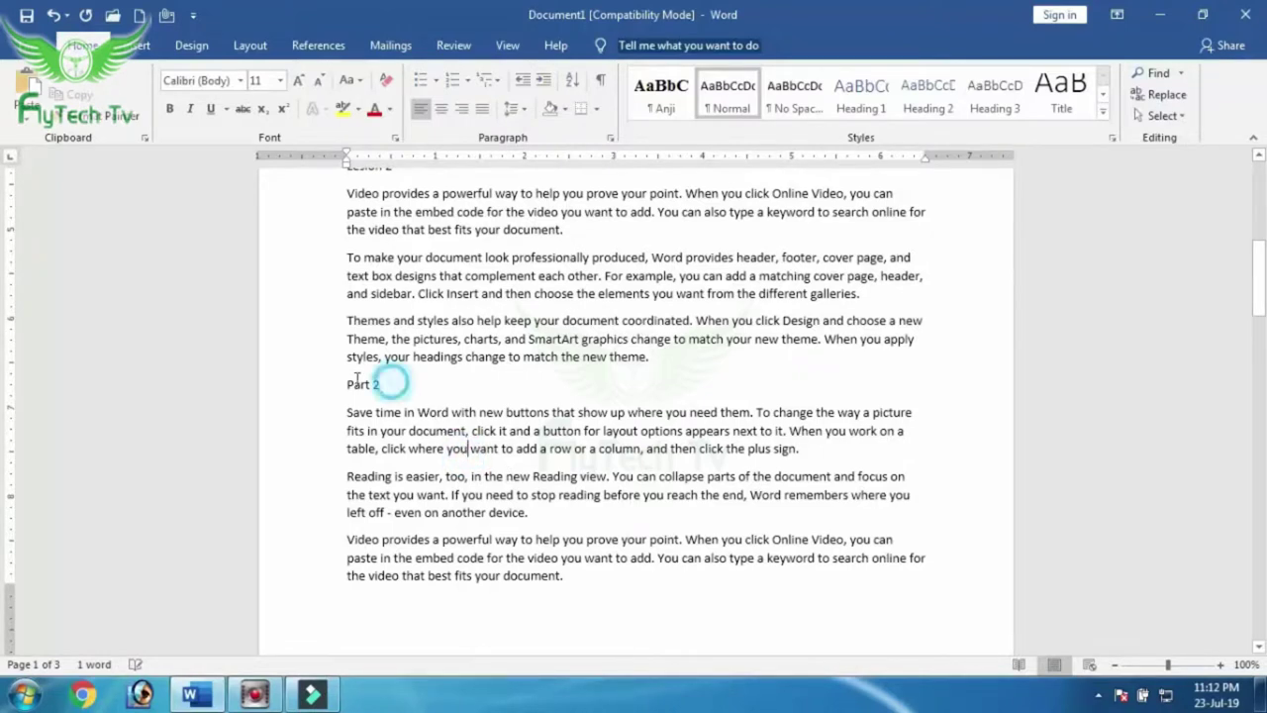
scroll(477, 478, "up", 3)
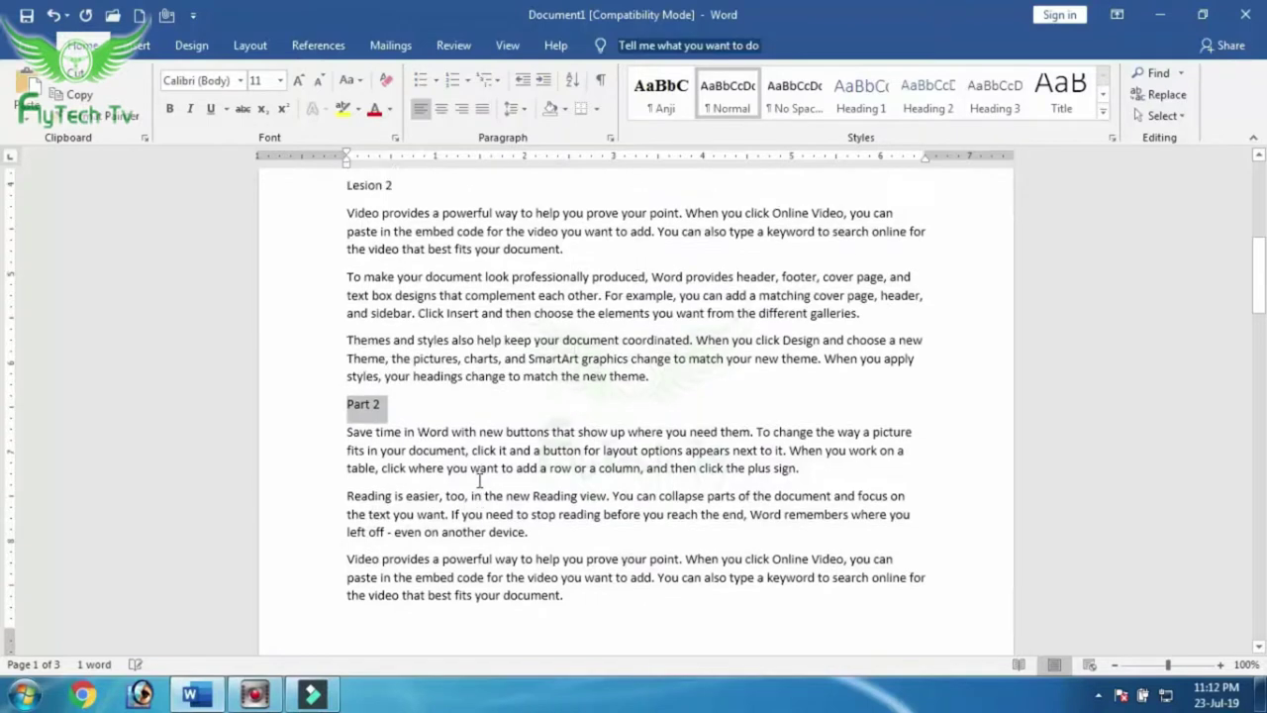
scroll(485, 443, "up", 2)
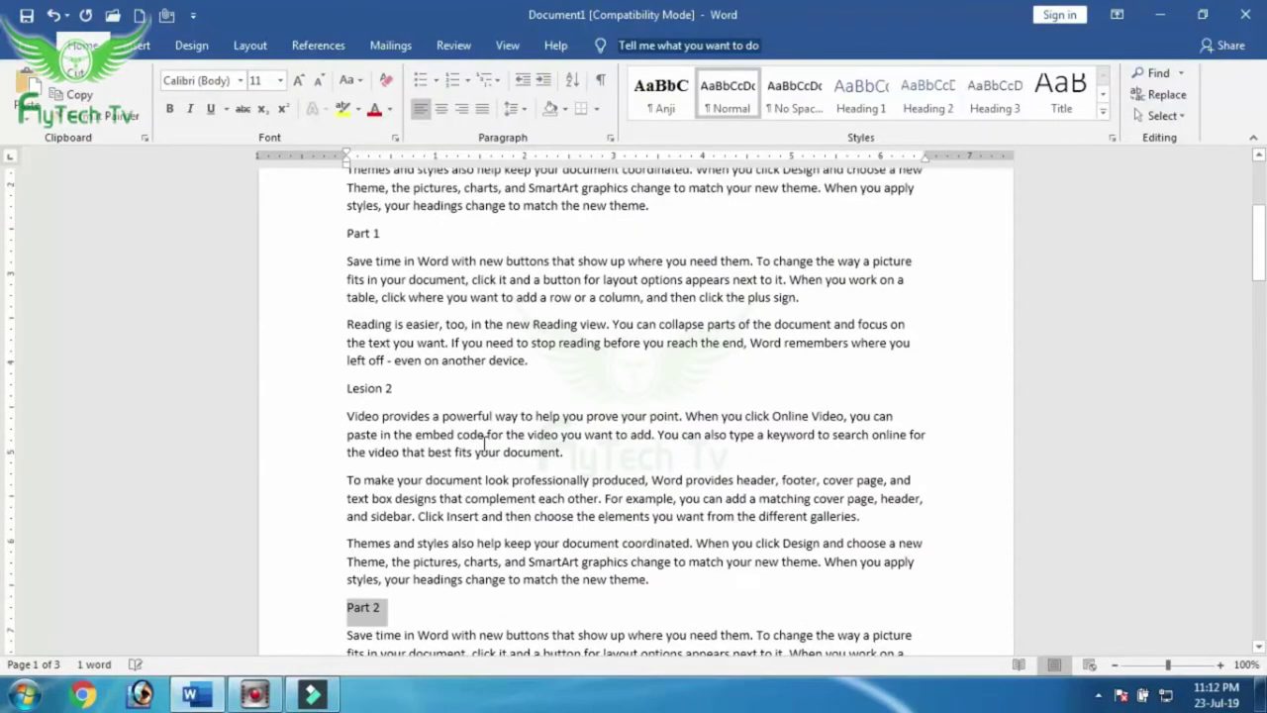
scroll(484, 446, "up", 5)
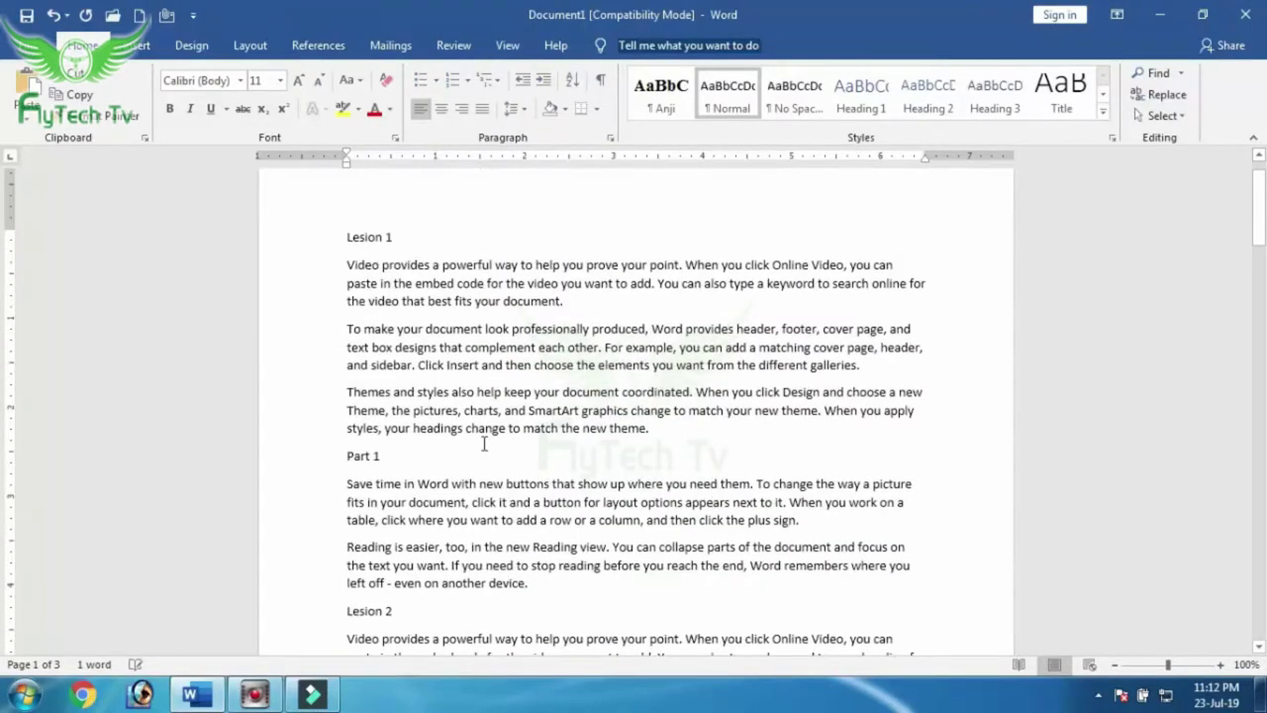
scroll(484, 444, "down", 2)
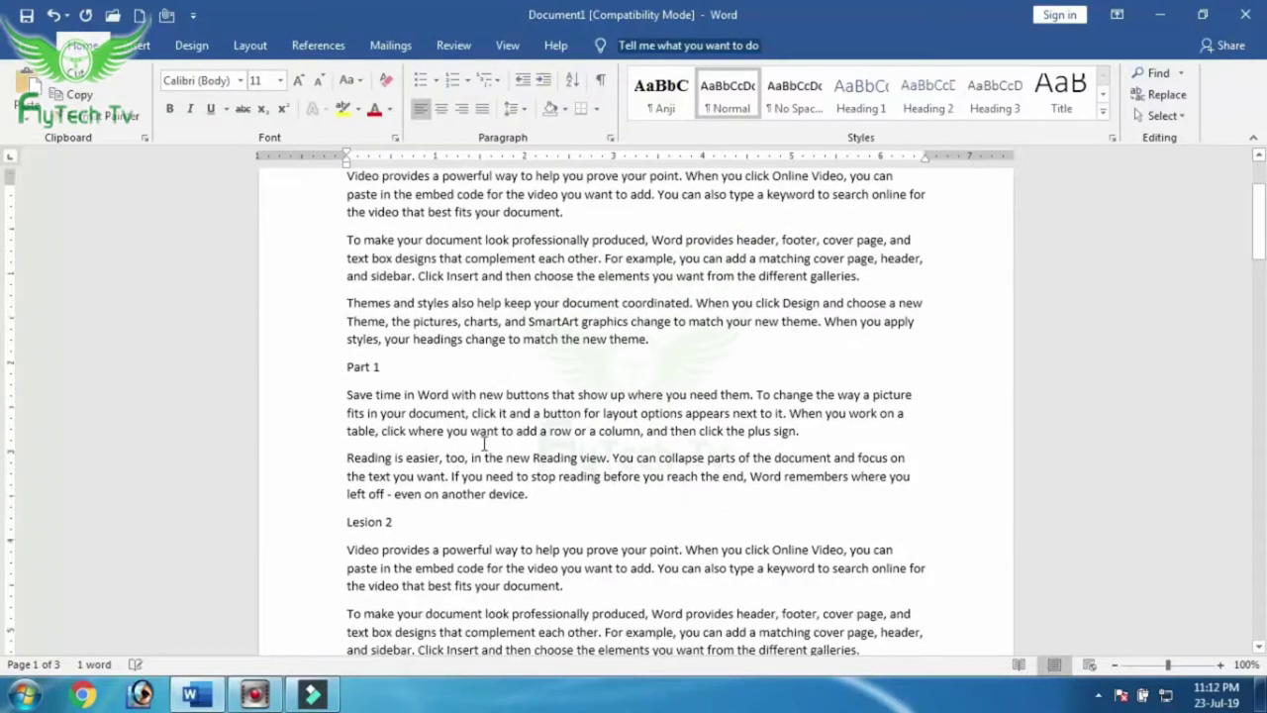
scroll(628, 367, "up", 3)
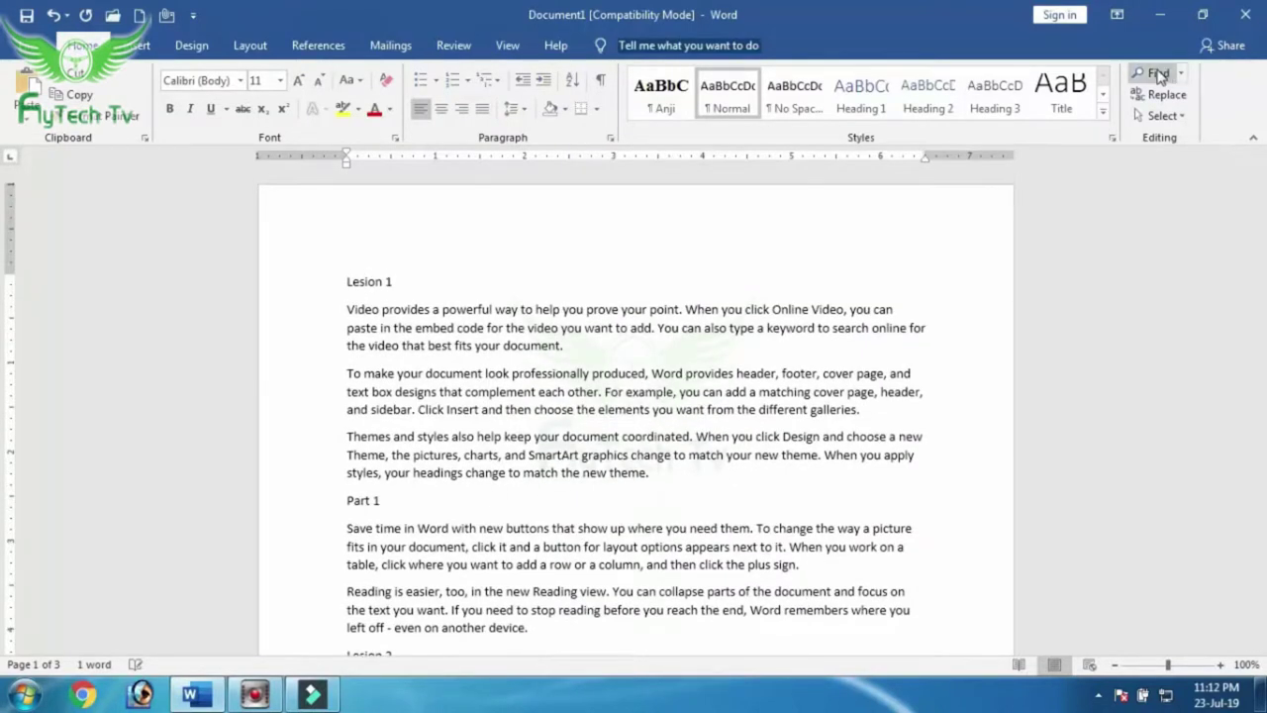
Search the document for 'Part 2' and view the Navigation pane's headings outline from the top
left_click(1159, 75)
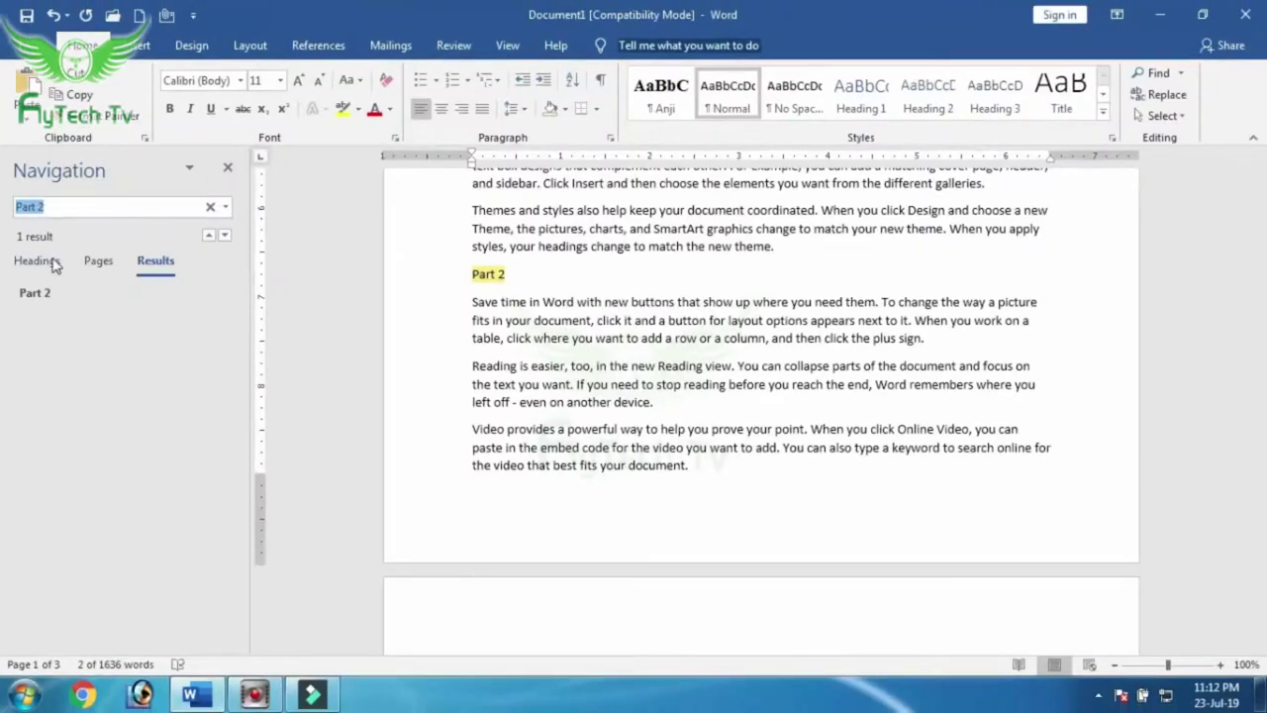
left_click(46, 261)
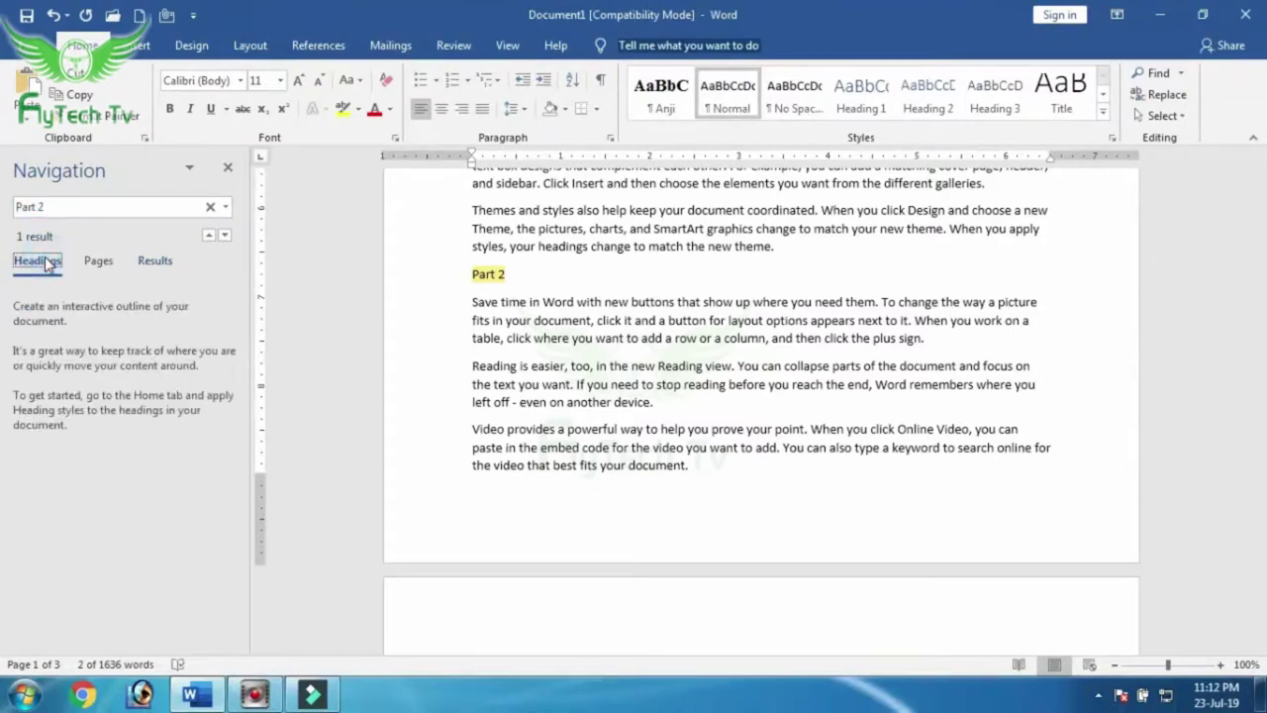
scroll(545, 282, "up", 8)
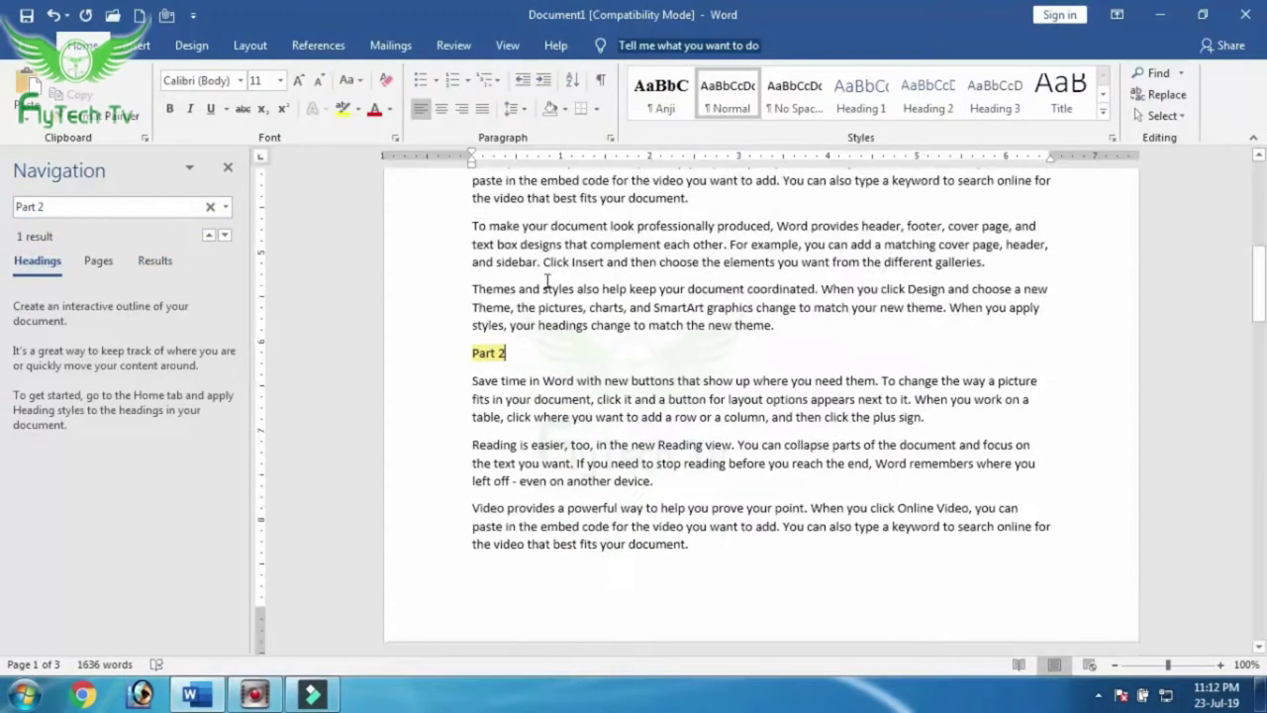
scroll(543, 274, "up", 3)
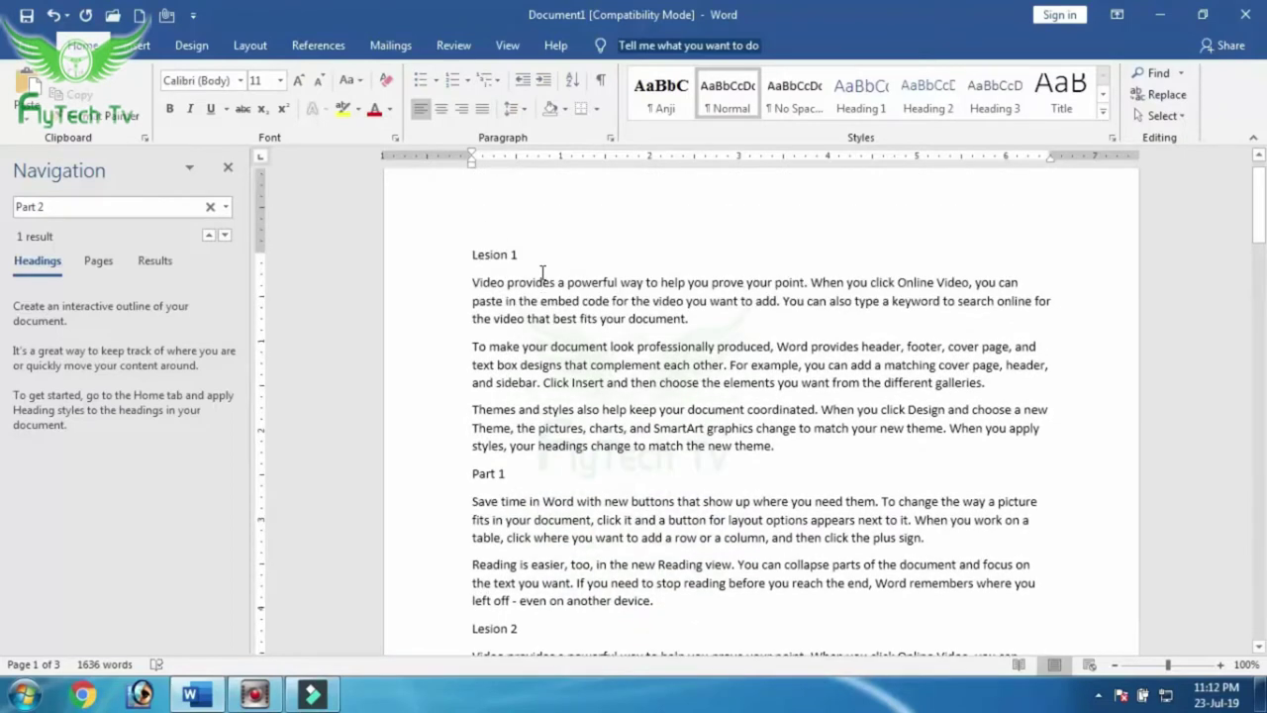
Apply Heading 1 to Lesion 1 and Heading 2 to Part 1
left_click_drag(525, 283, 473, 283)
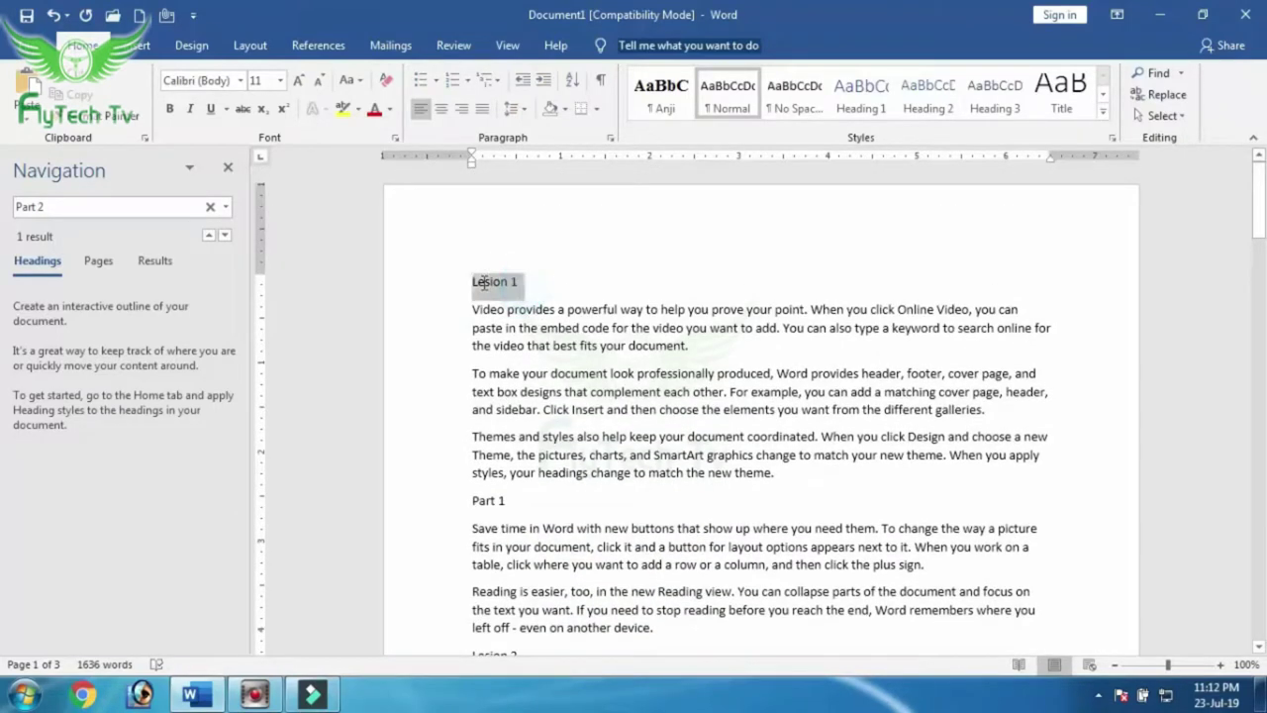
left_click(865, 99)
left_click_drag(519, 510, 465, 512)
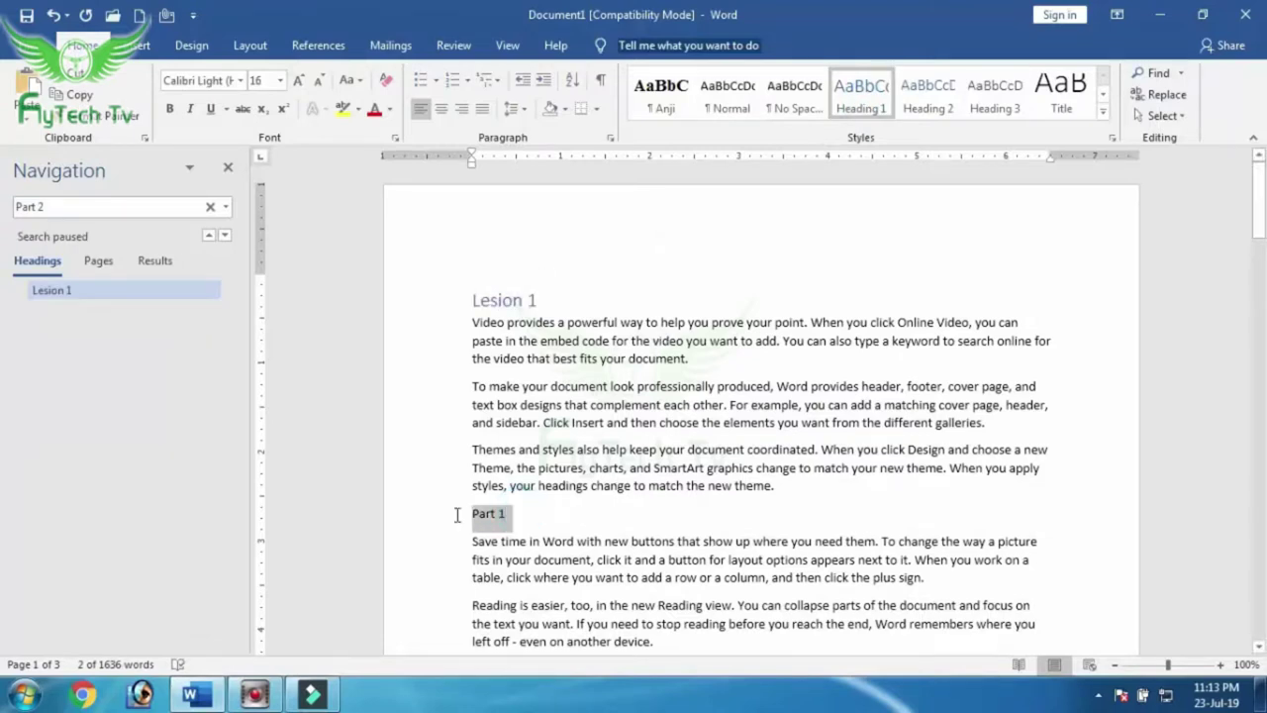
left_click(928, 94)
scroll(744, 314, "down", 3)
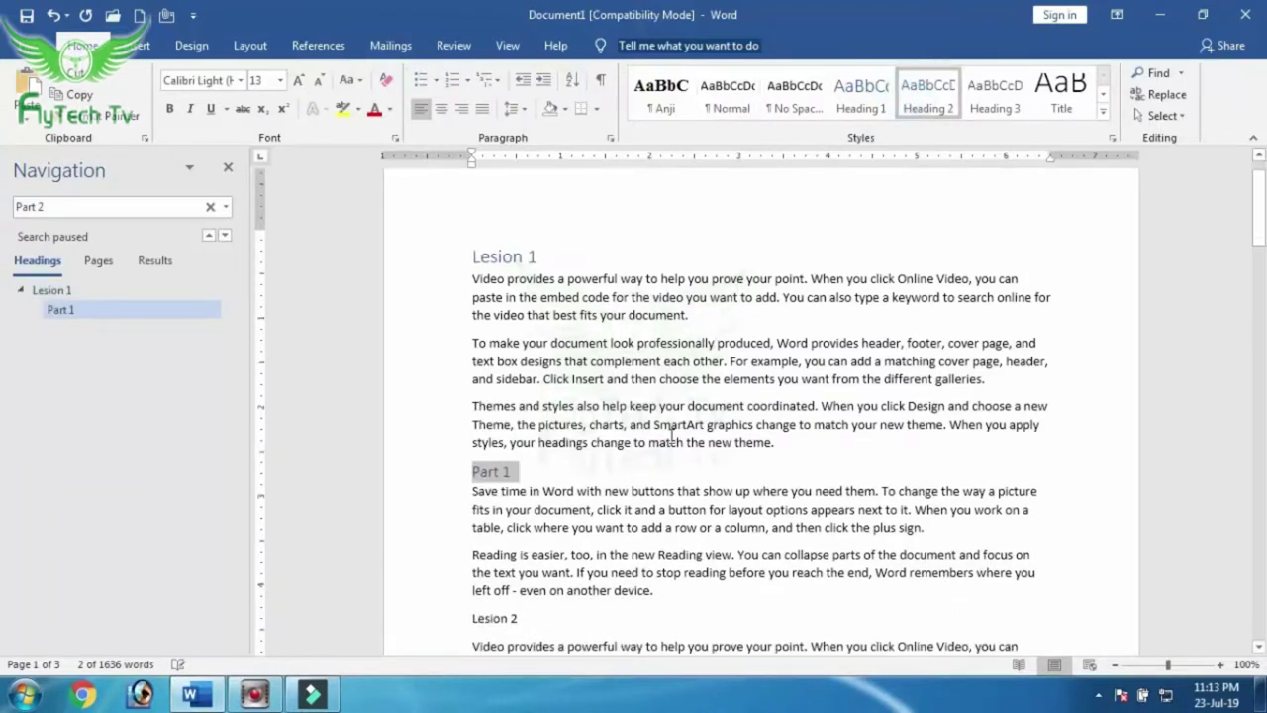
left_click(516, 529)
Apply Heading 1 to Lesion 2 and Heading 2 to Part 2
left_click_drag(515, 528, 469, 528)
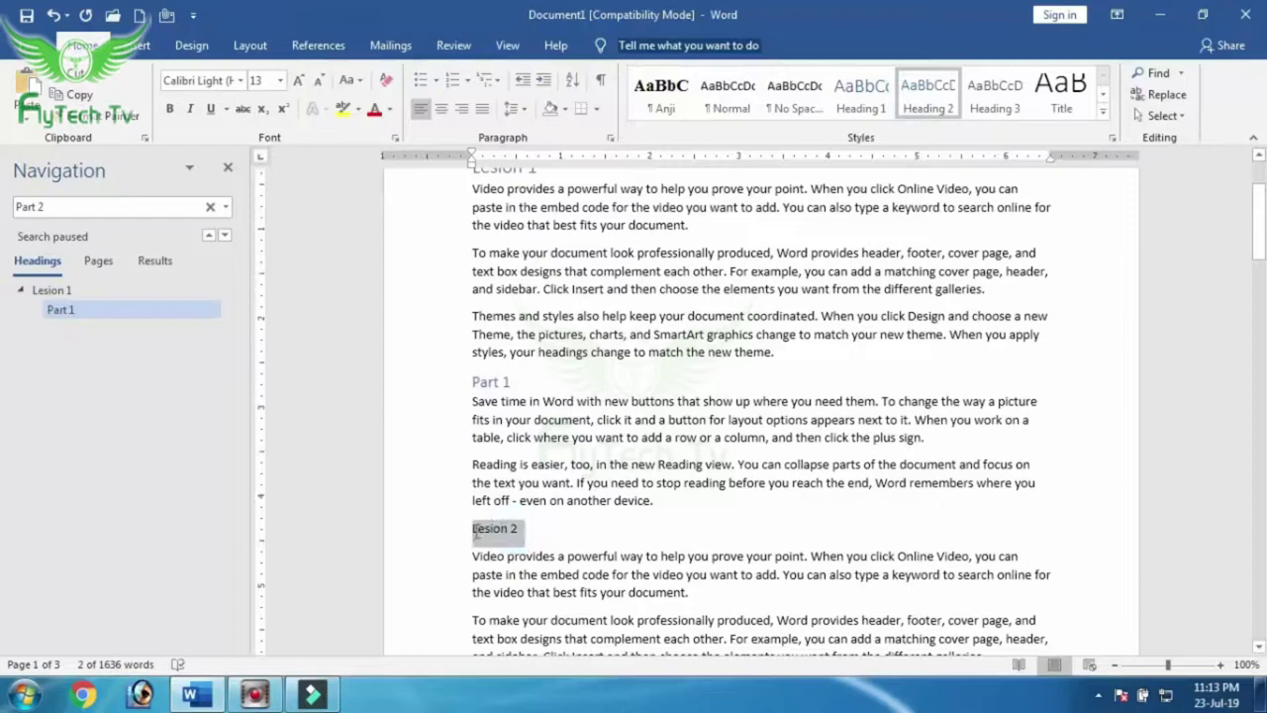
left_click(860, 99)
scroll(771, 259, "down", 6)
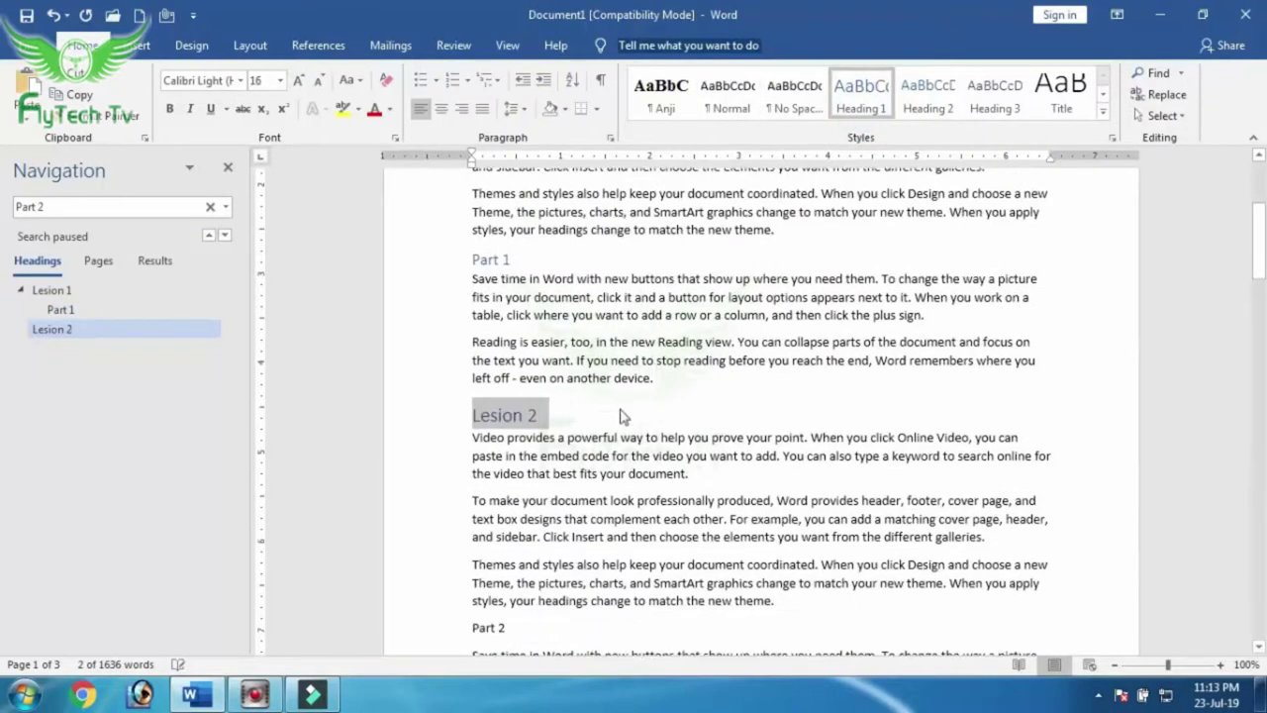
left_click_drag(527, 488, 461, 489)
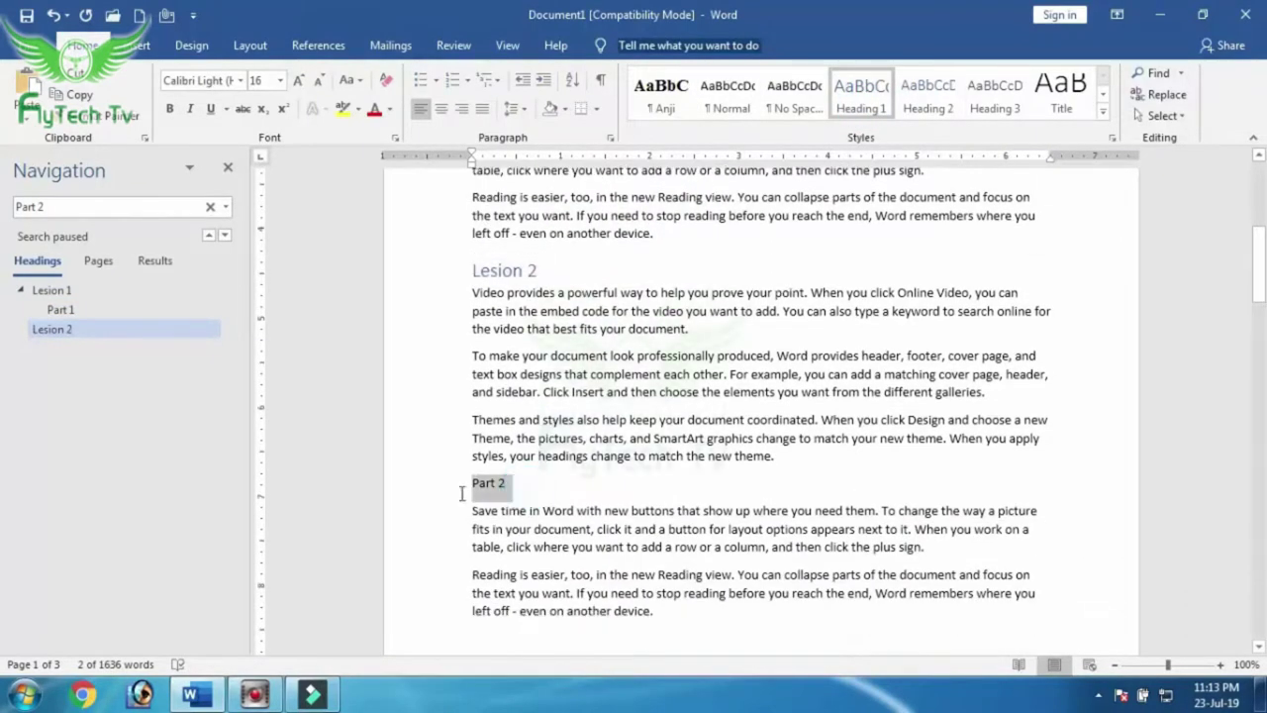
left_click(935, 117)
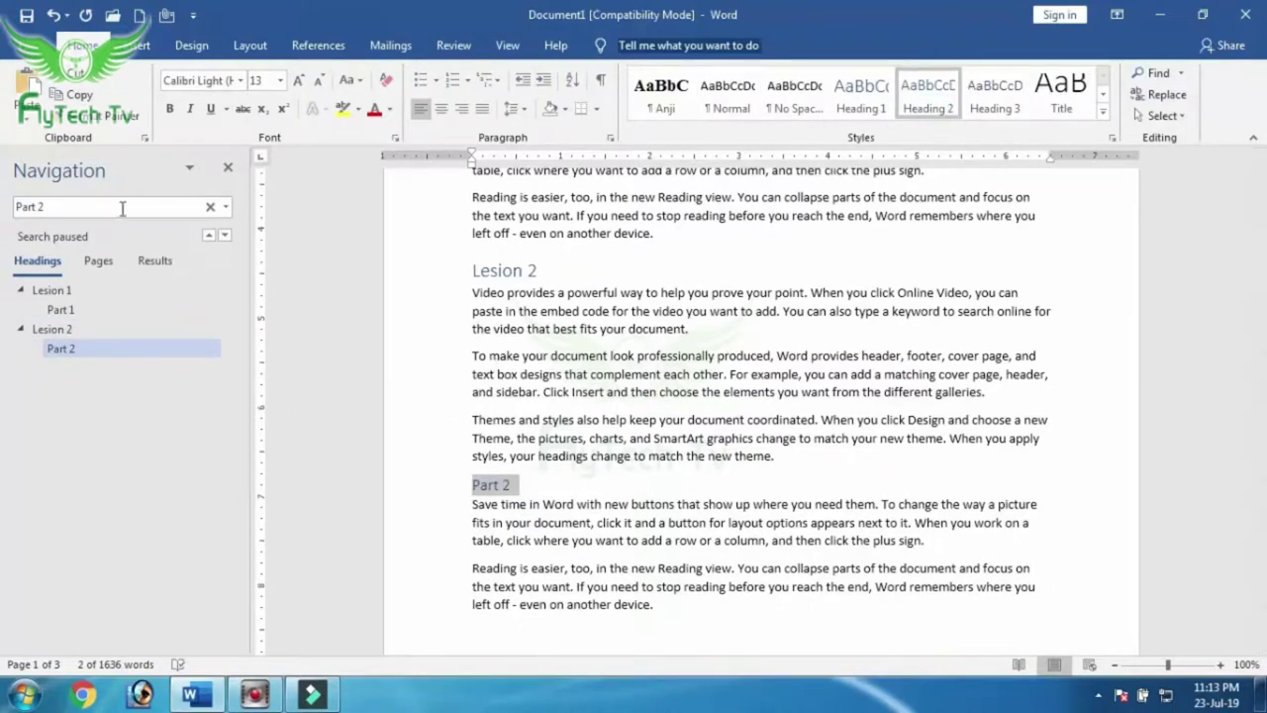
left_click(114, 204)
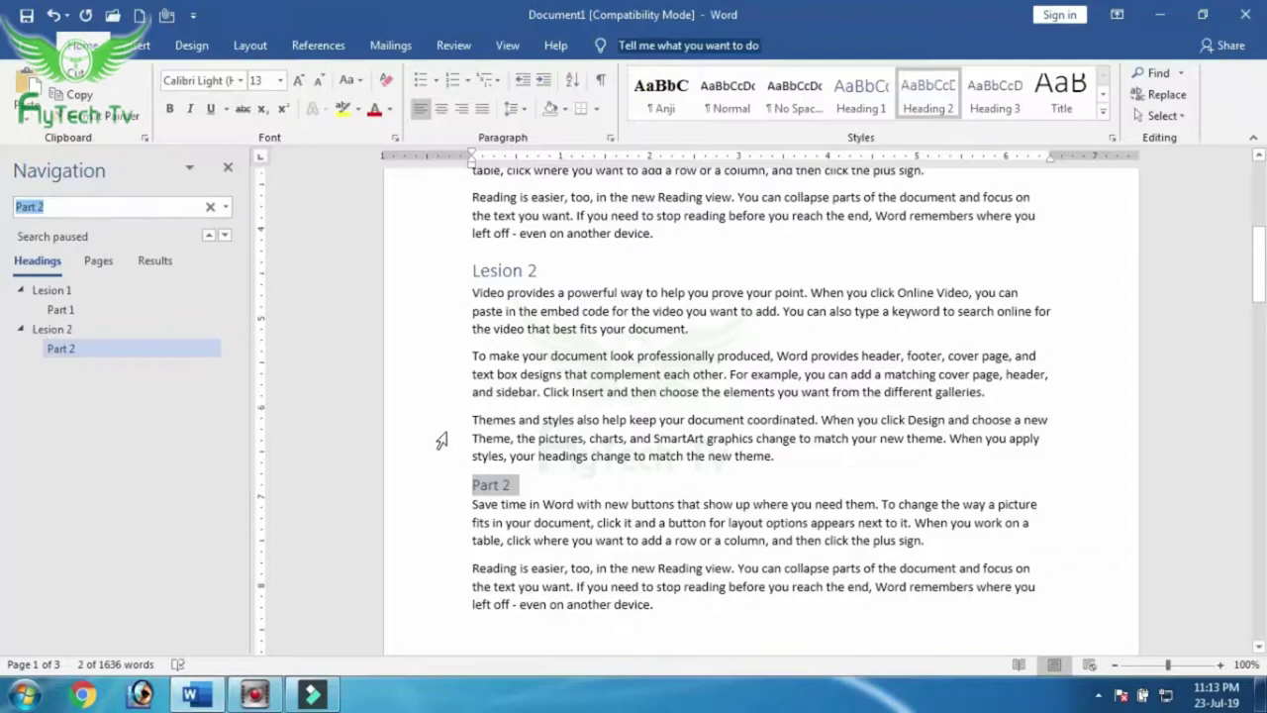
Search the Navigation pane for 'lesion 1', then change the search term to 'part 2'
key("BackSpace")
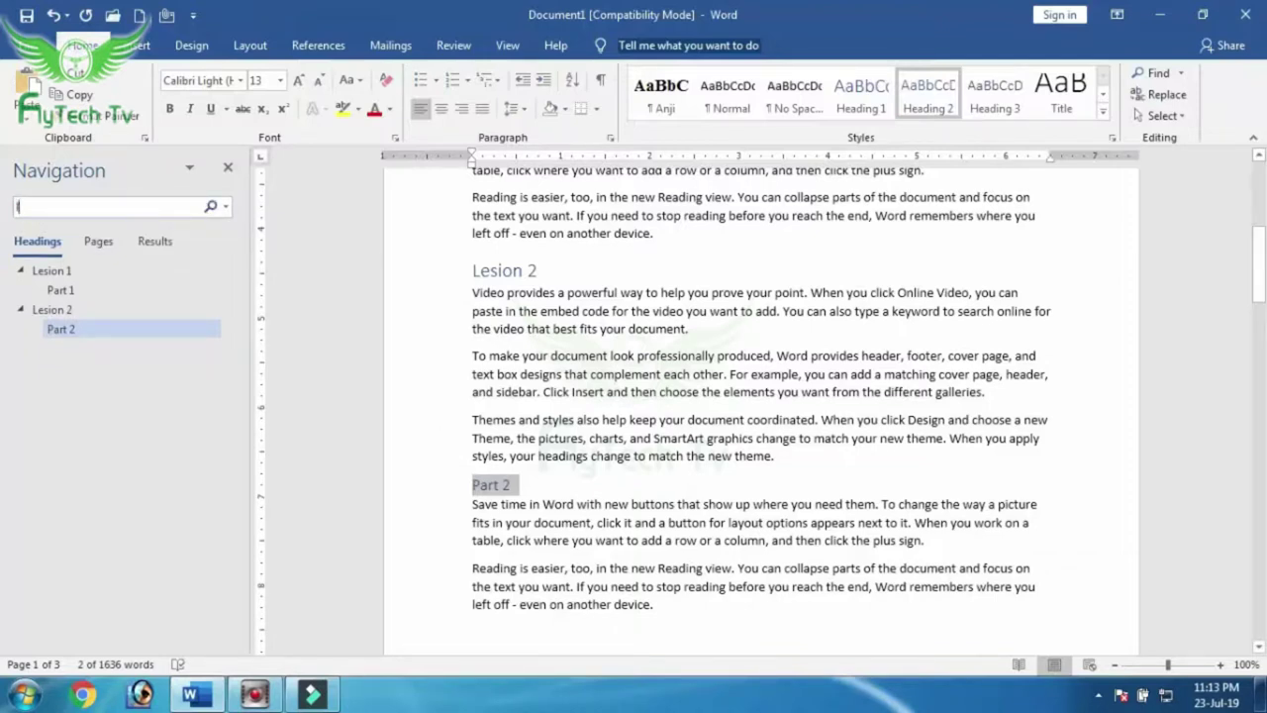
type("lesion")
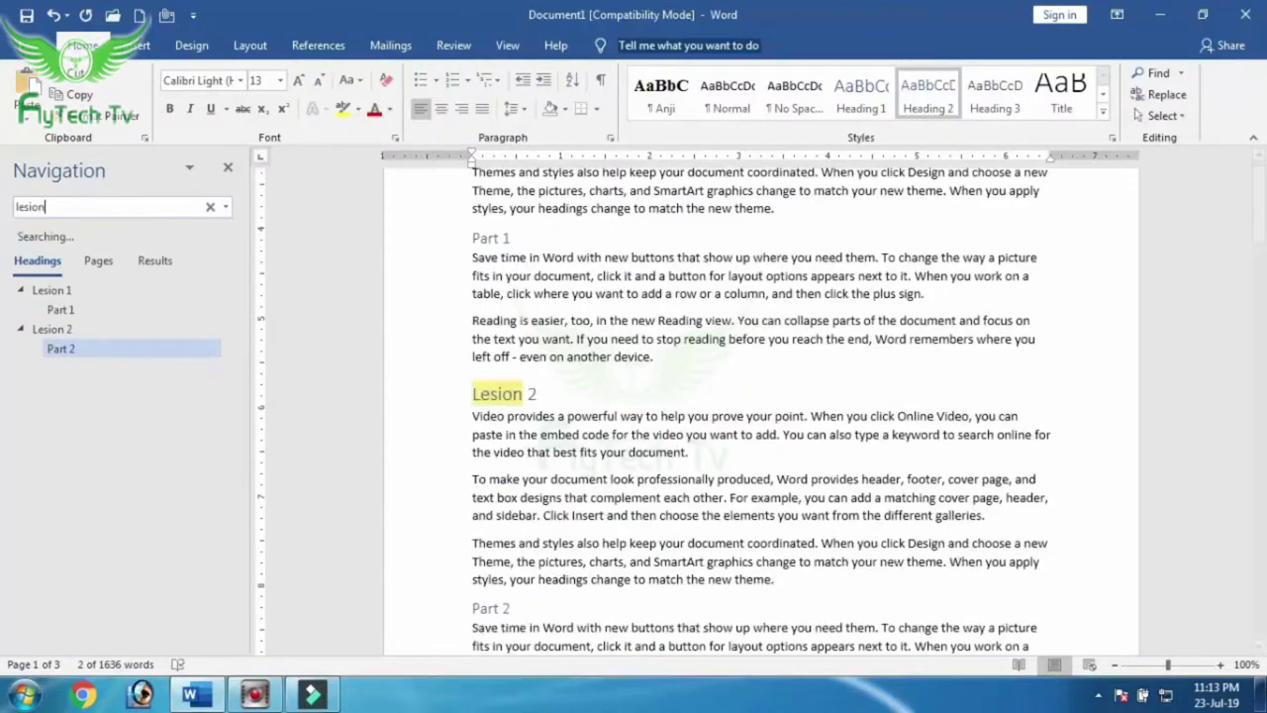
type("2")
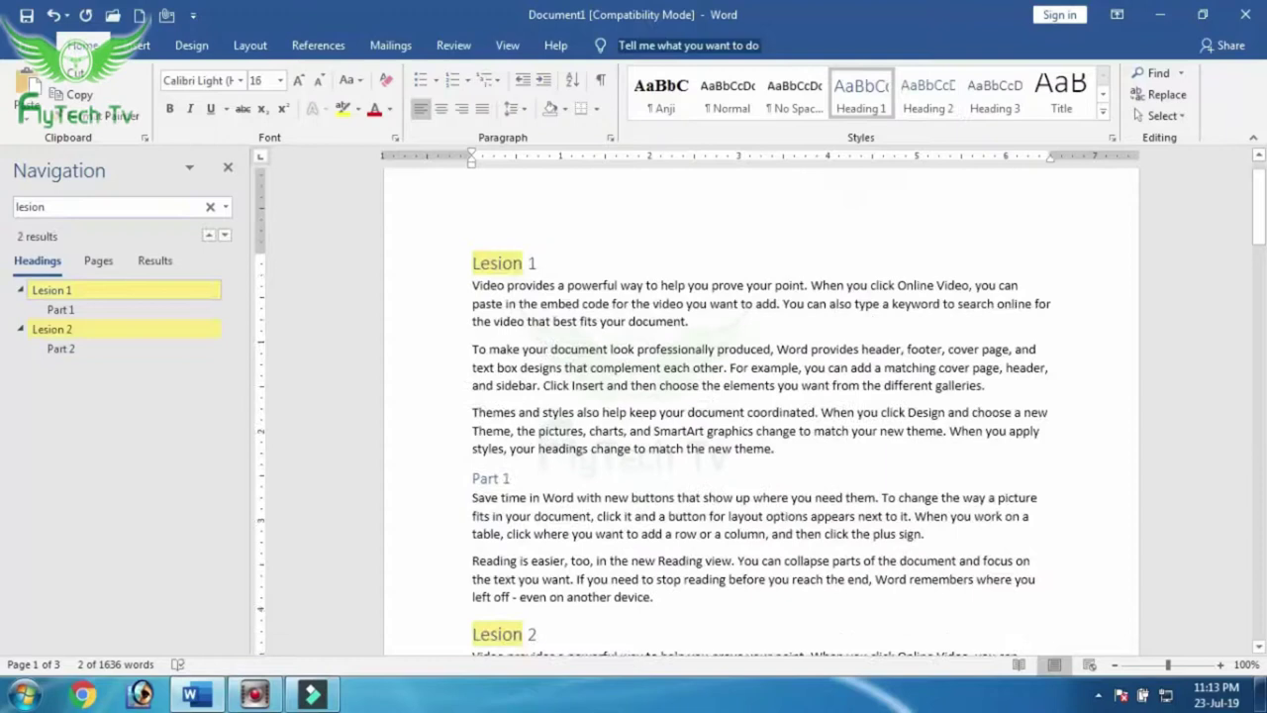
type(" 1")
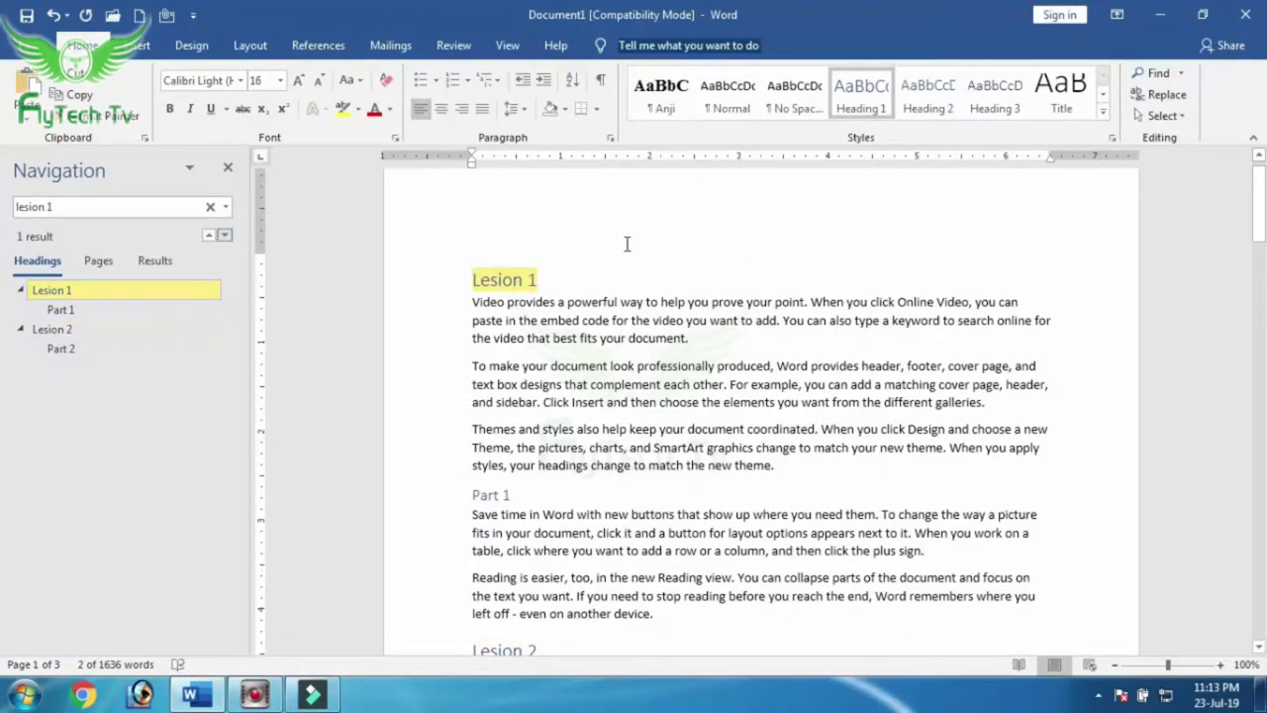
left_click(96, 207)
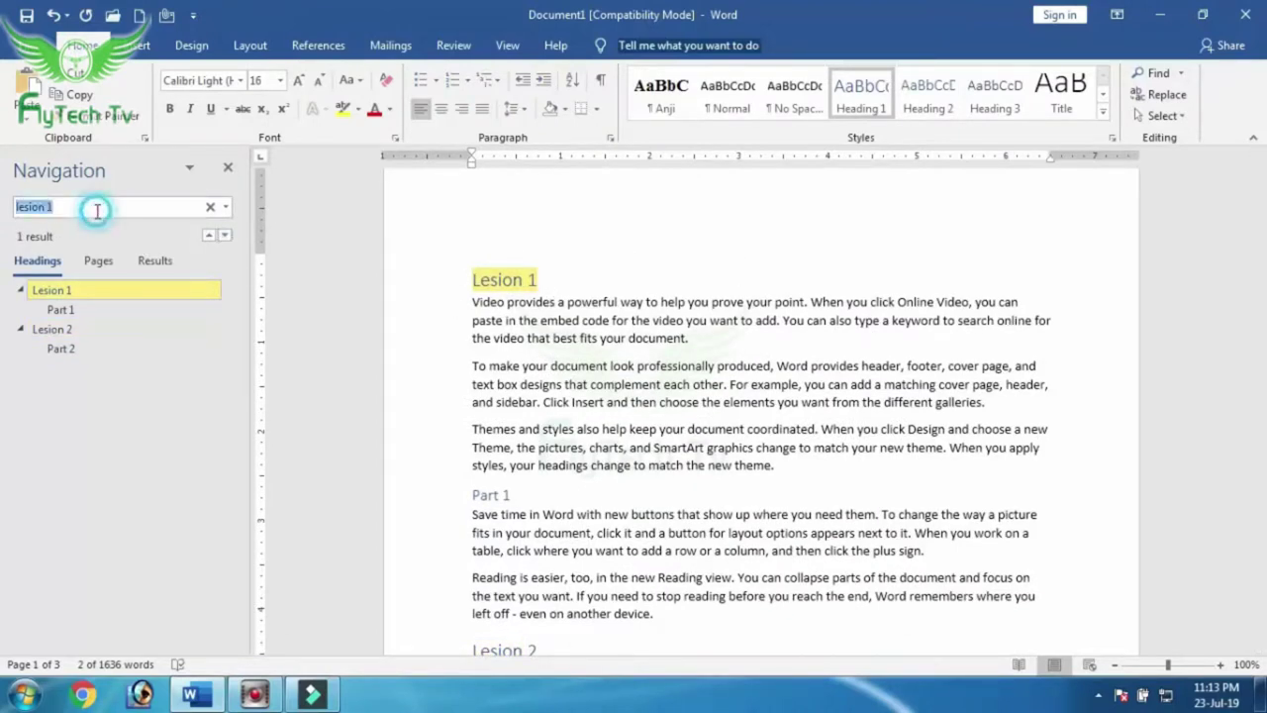
type("part 2")
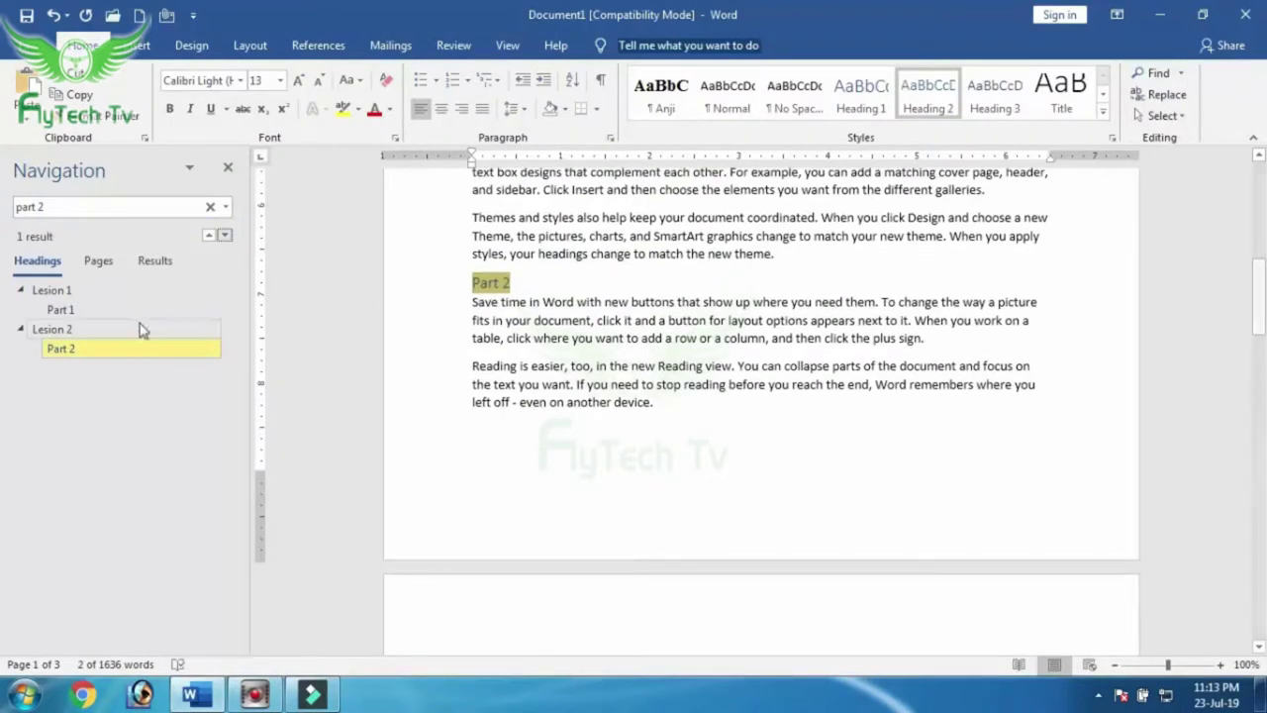
Show the Navigation pane's page thumbnails, then close the pane
left_click(103, 263)
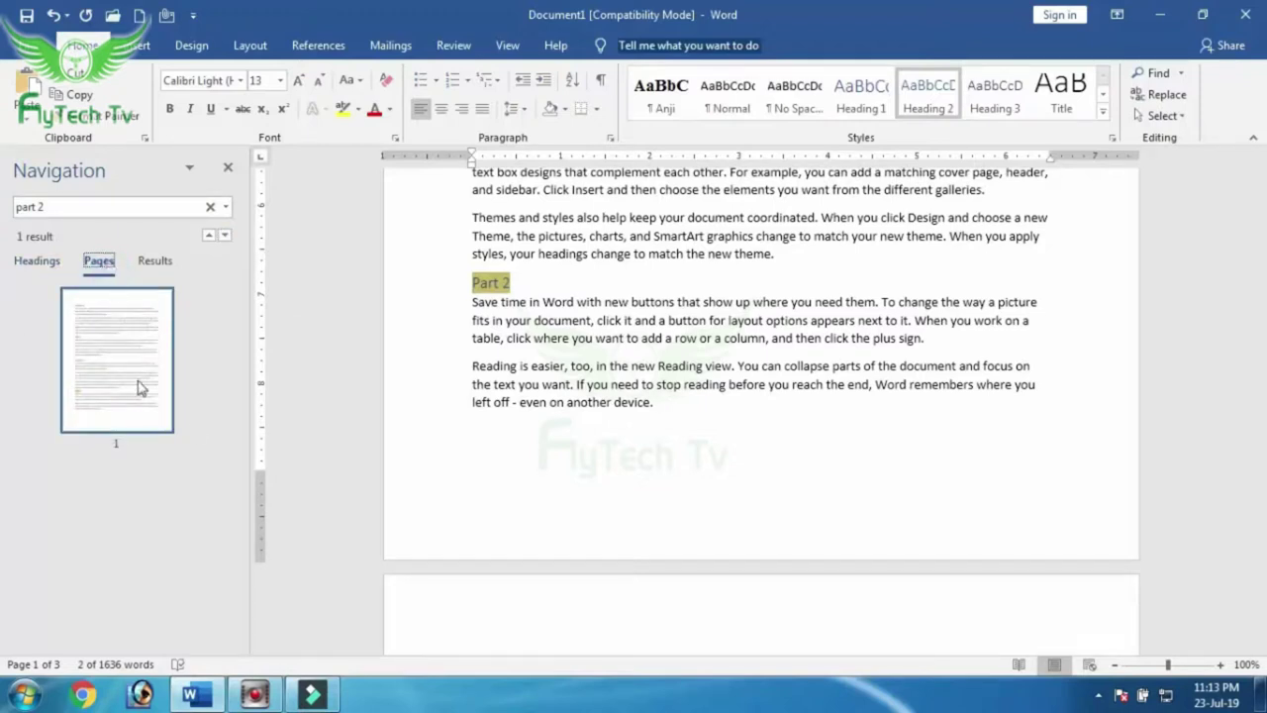
left_click(486, 486)
scroll(486, 486, "up", 4)
scroll(486, 486, "up", 6)
scroll(486, 486, "down", 5)
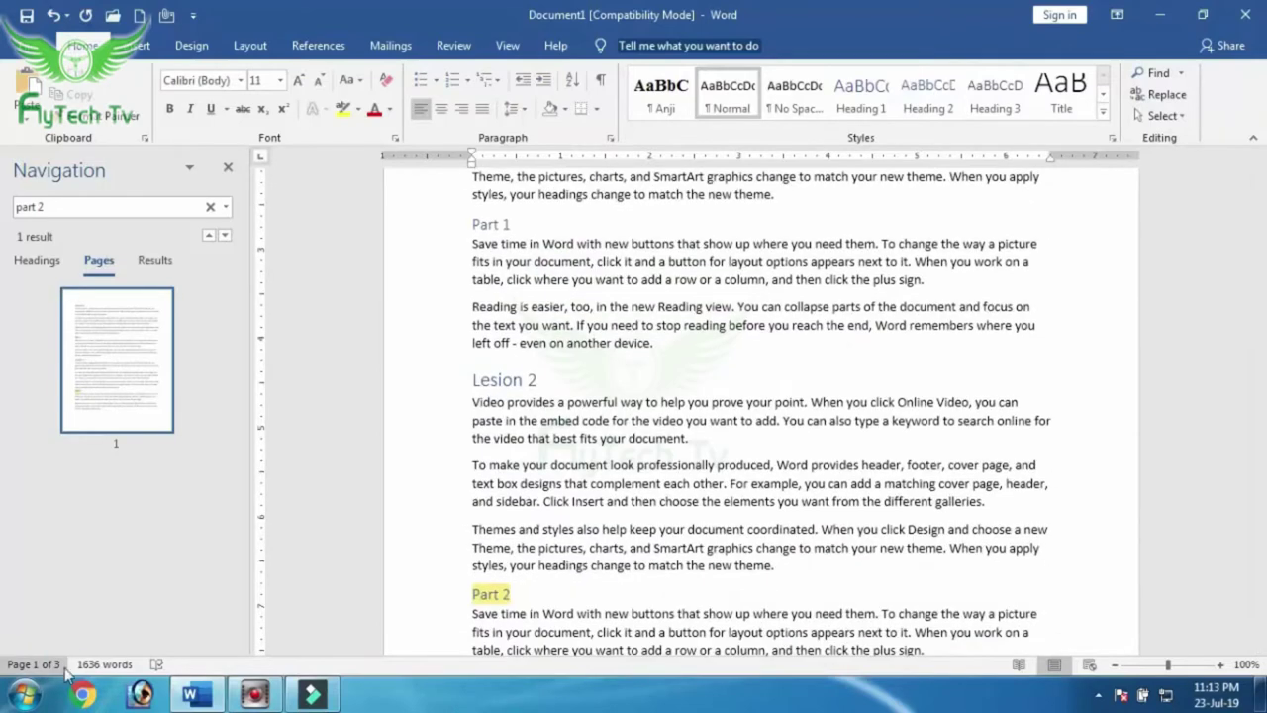
left_click(45, 664)
scroll(400, 500, "up", 1)
scroll(401, 500, "down", 1)
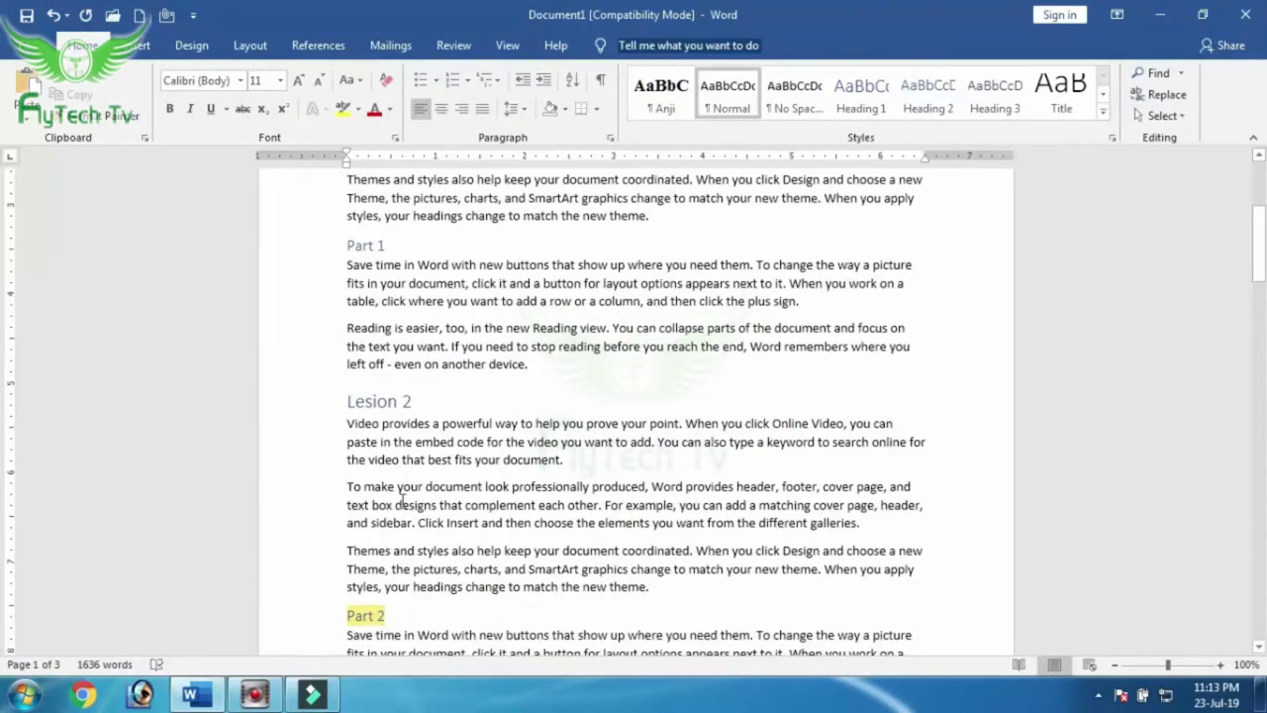
scroll(401, 500, "down", 10)
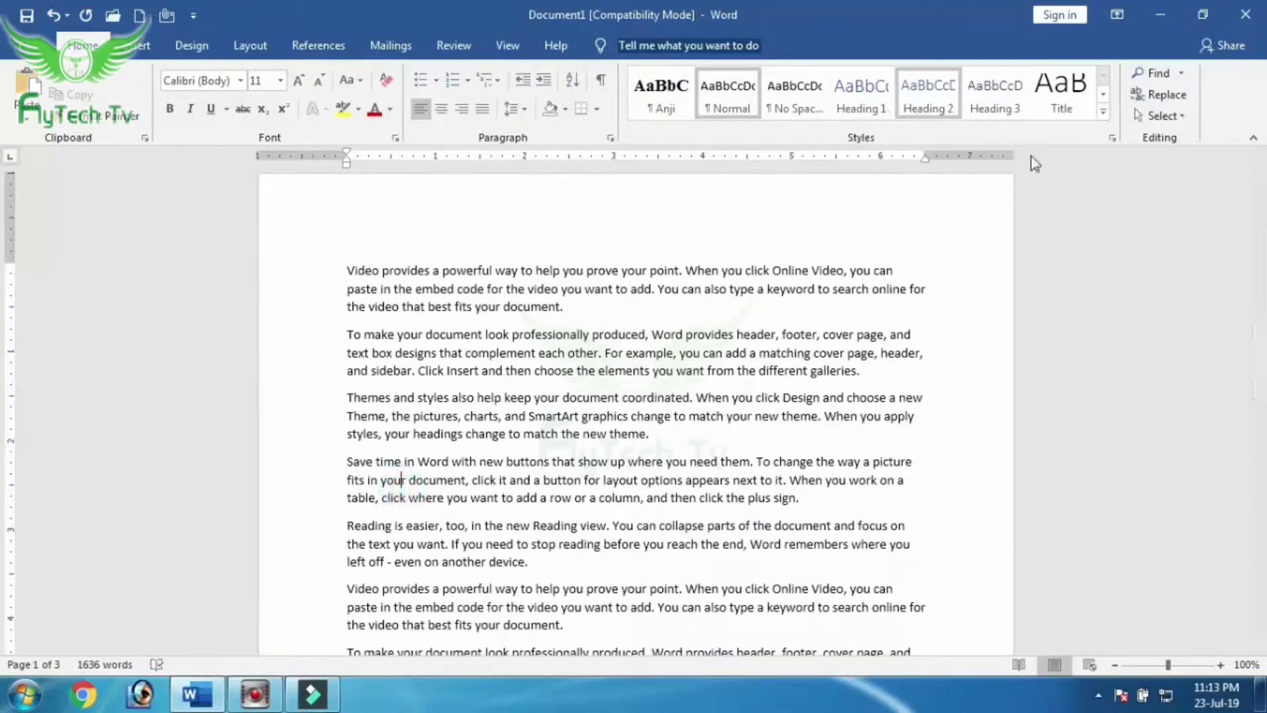
Reopen the search pane on page thumbnails and jump to the top of page 1
left_click(1158, 72)
left_click(98, 240)
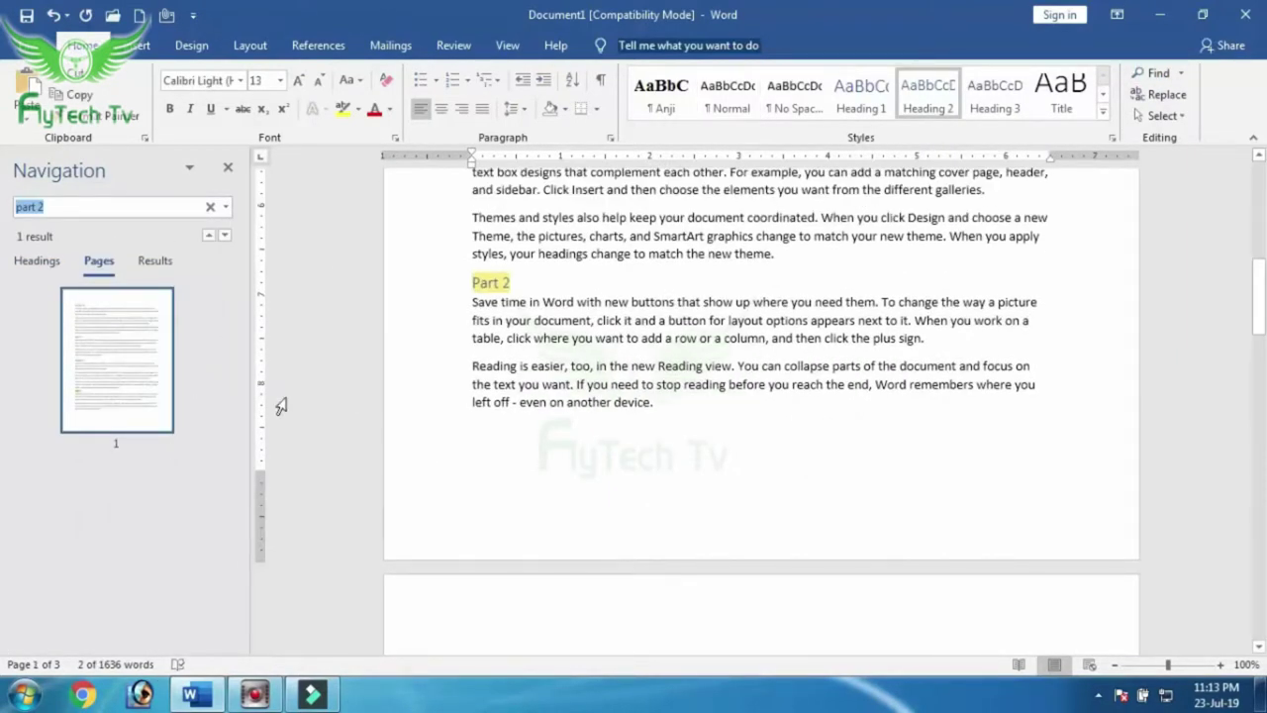
left_click(359, 408)
left_click(99, 348)
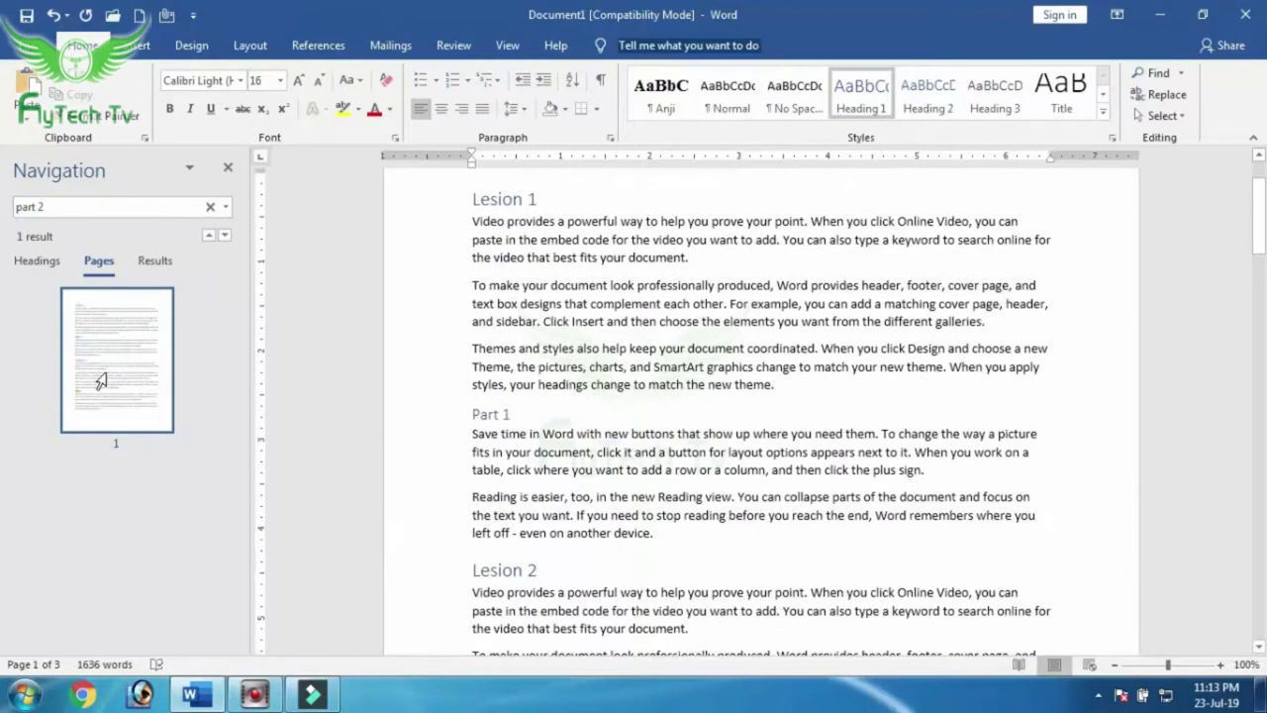
Jump back to page 1 from the next page and select the 'part 2' search text
scroll(638, 337, "up", 2)
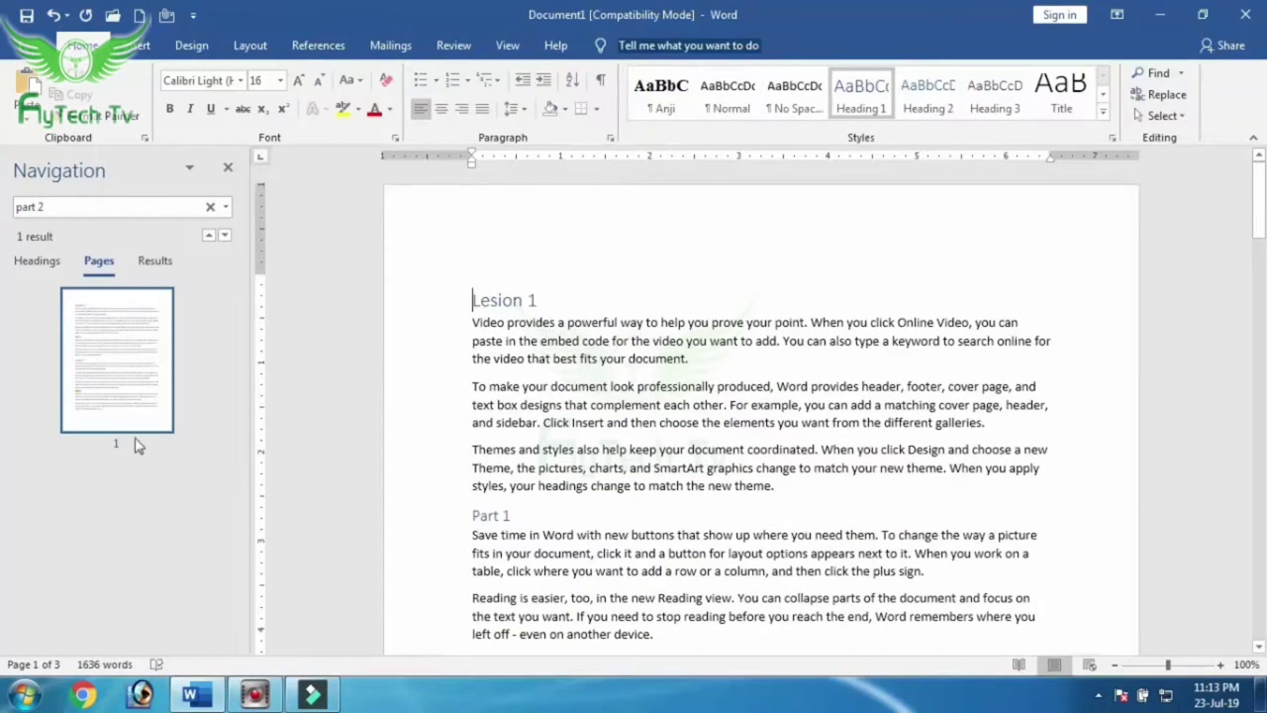
scroll(414, 426, "down", 10)
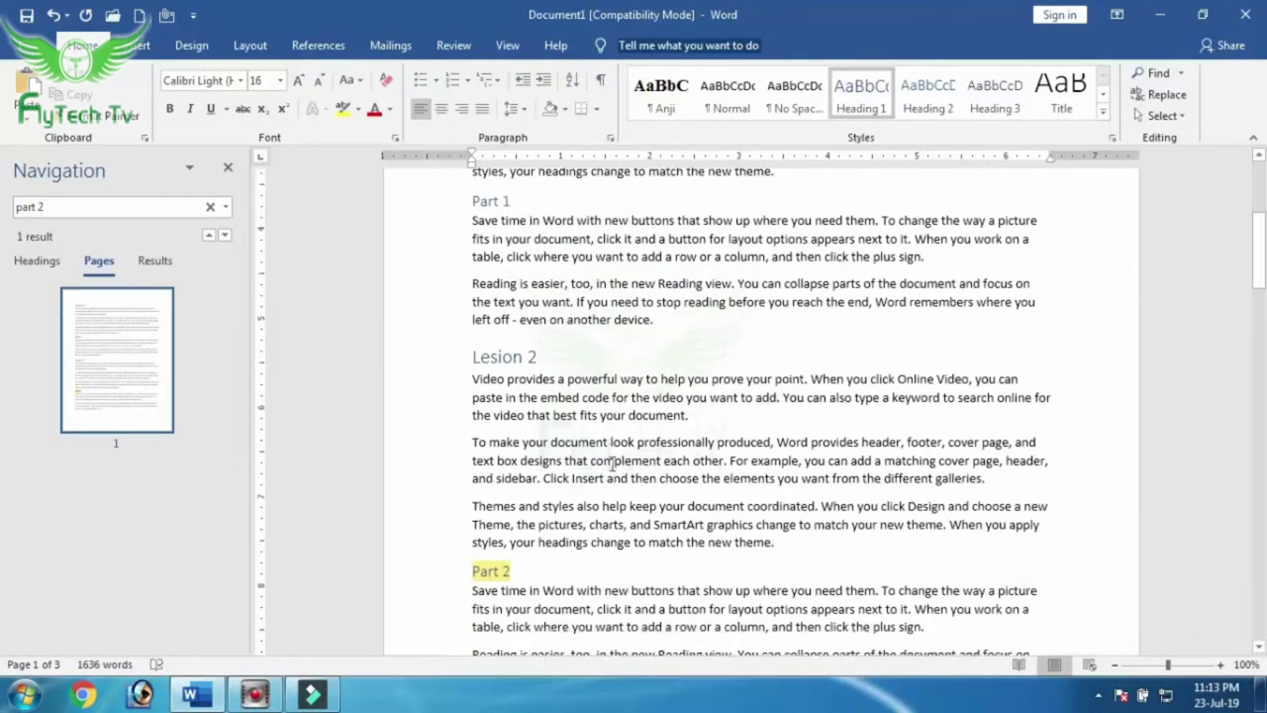
scroll(634, 445, "down", 3)
left_click(582, 552)
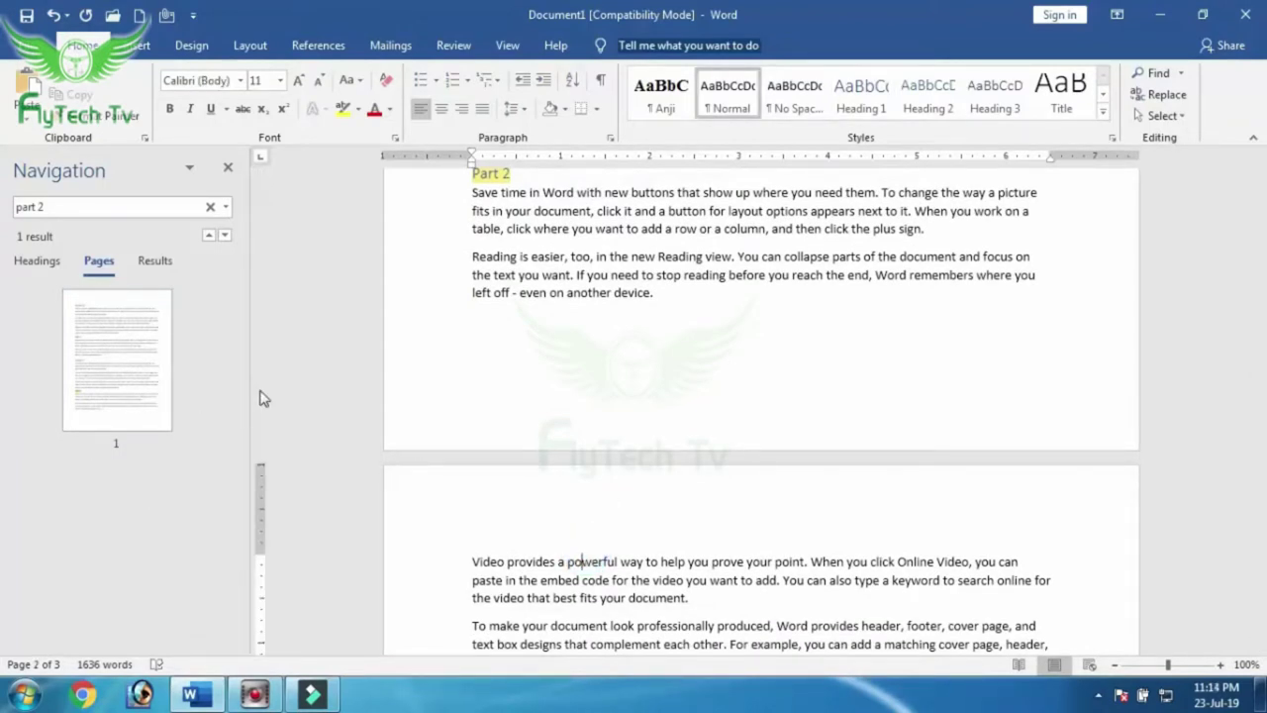
left_click(115, 393)
left_click(62, 206)
left_click_drag(9, 206, 59, 206)
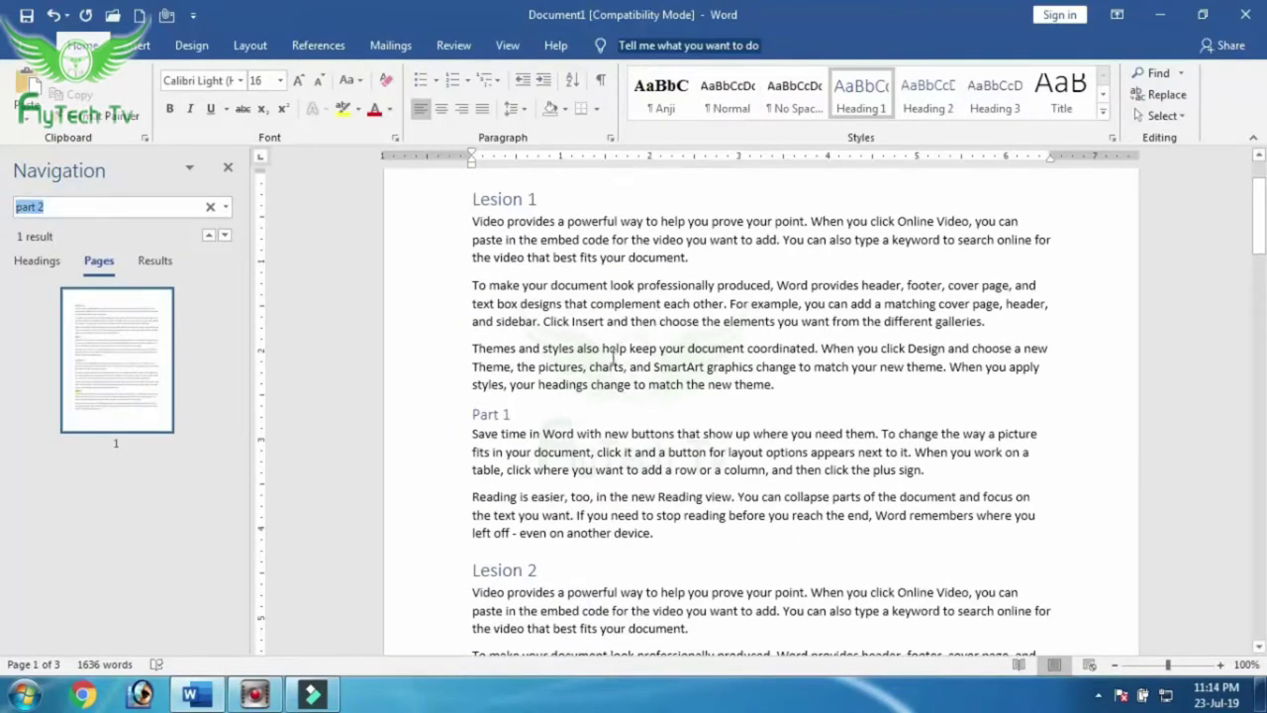
Search for 'help' and jump through its matches on pages 2 and 3
type("help")
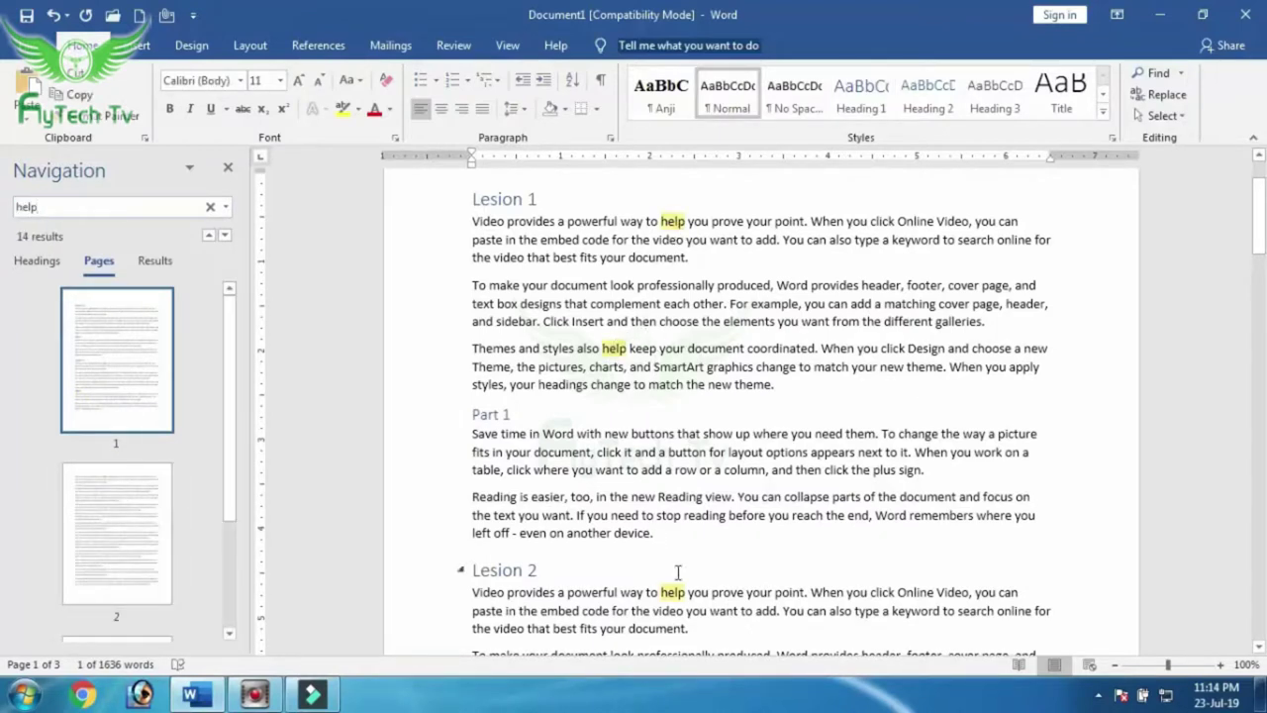
left_click(150, 529)
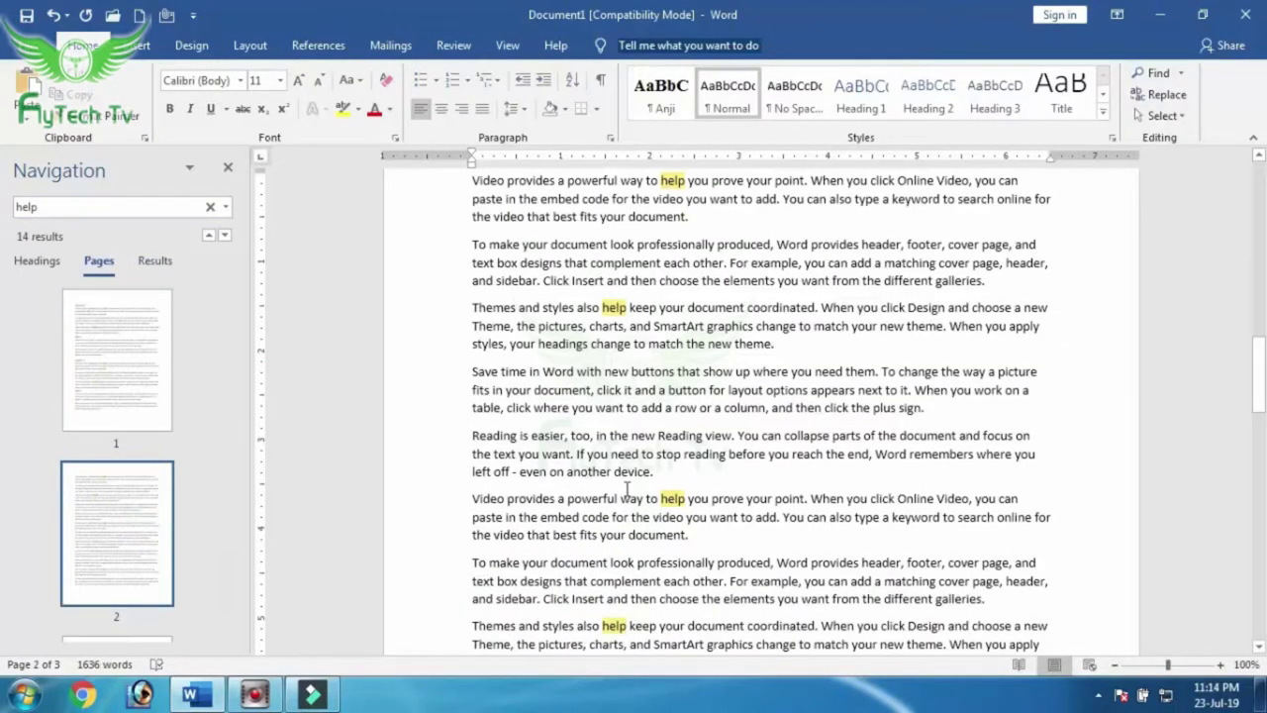
scroll(127, 595, "down", 1)
left_click(134, 553)
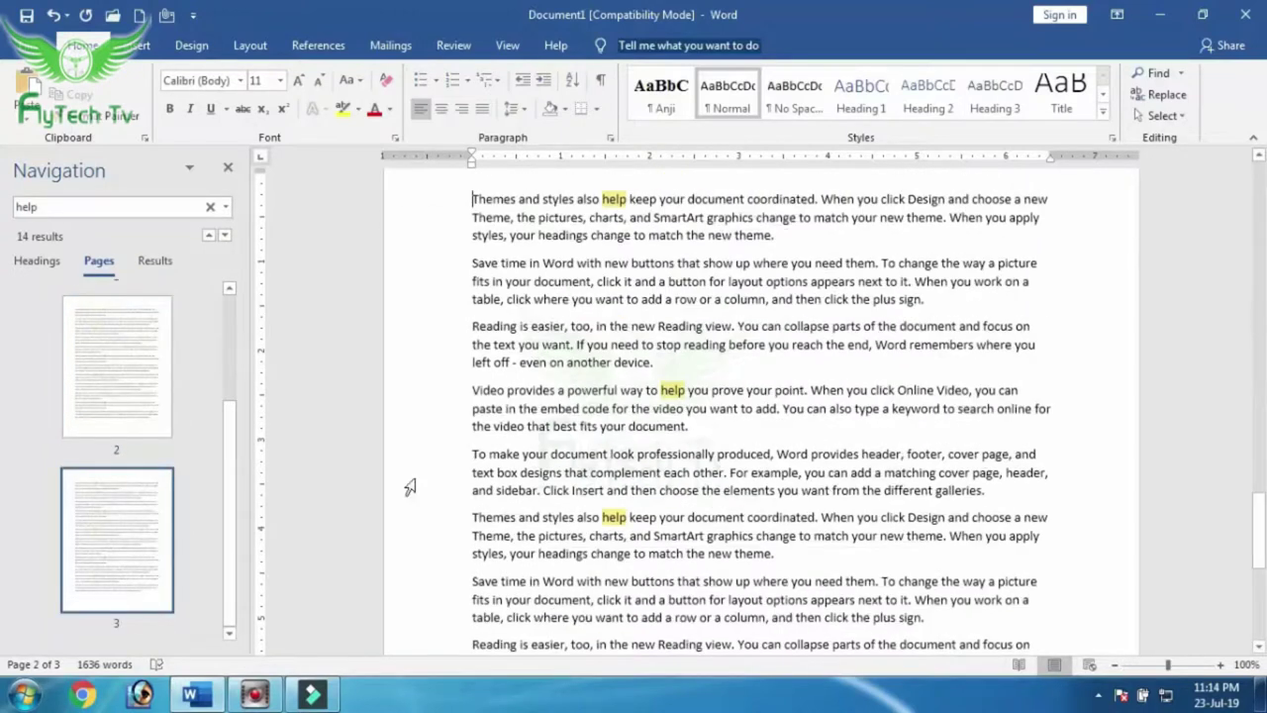
scroll(113, 406, "up", 3)
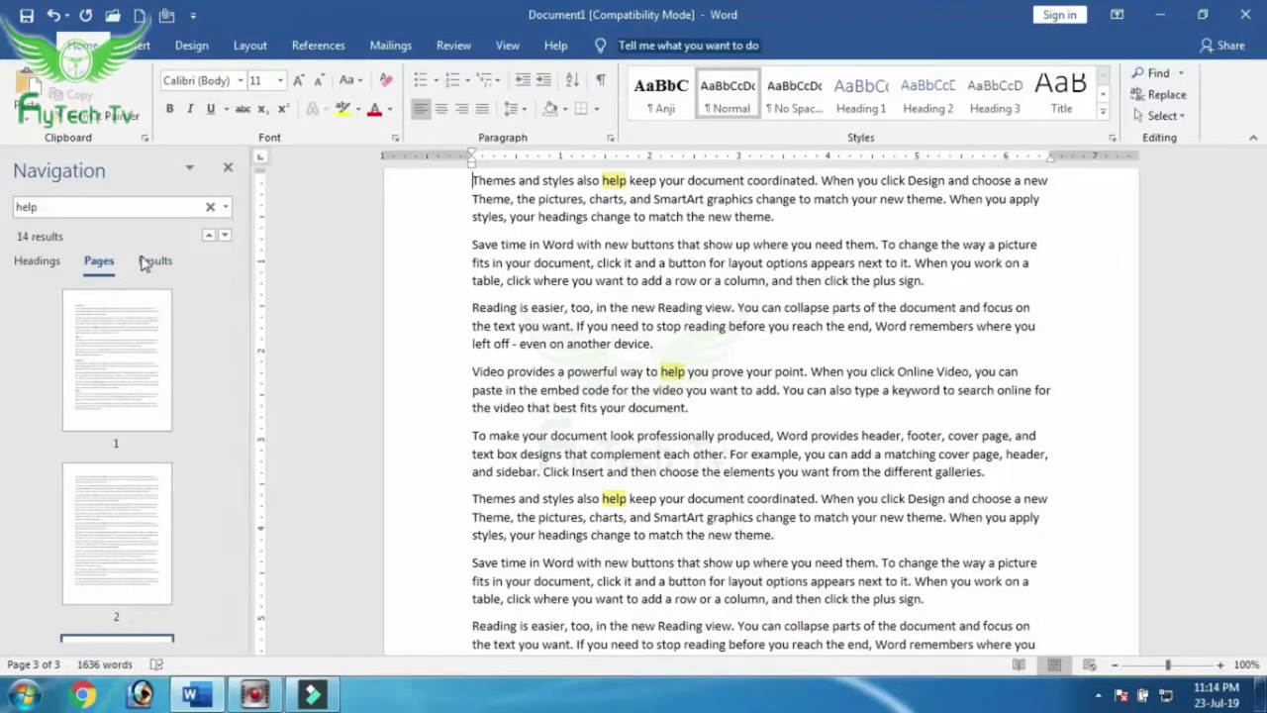
List the matches as result snippets and change the search term to 'save'
left_click(148, 261)
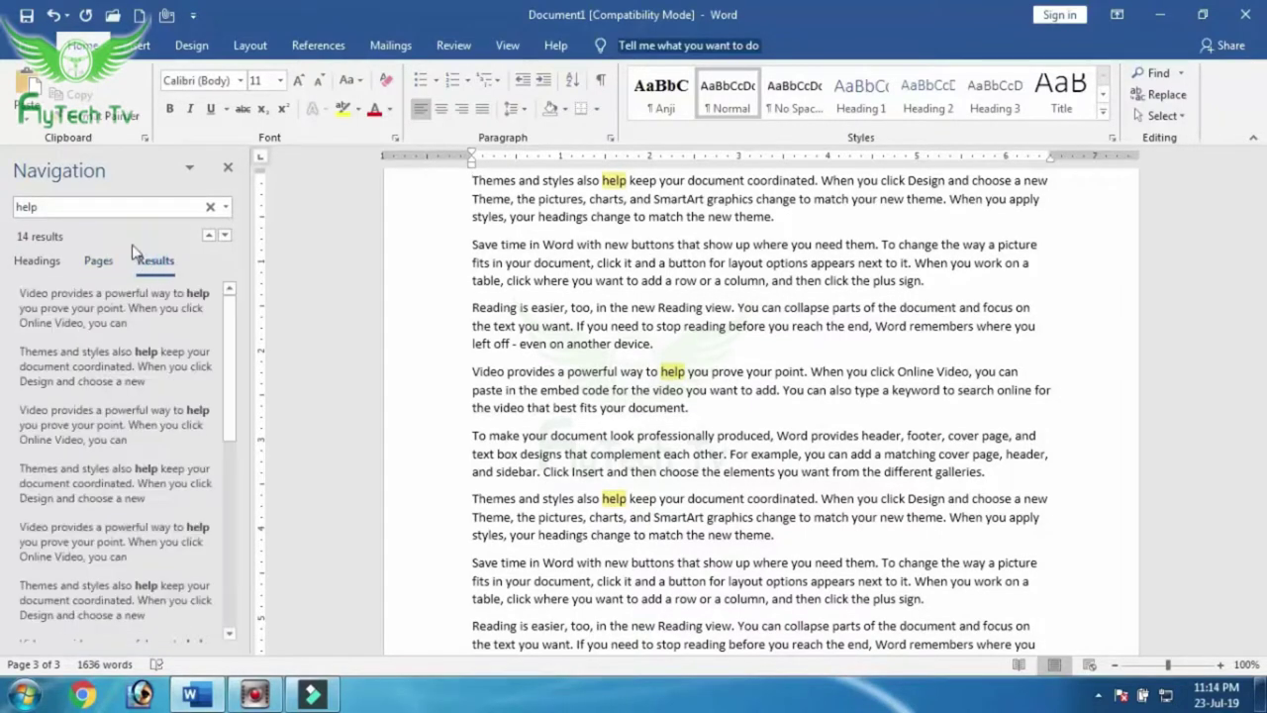
left_click(94, 209)
left_click(40, 205)
left_click(99, 205)
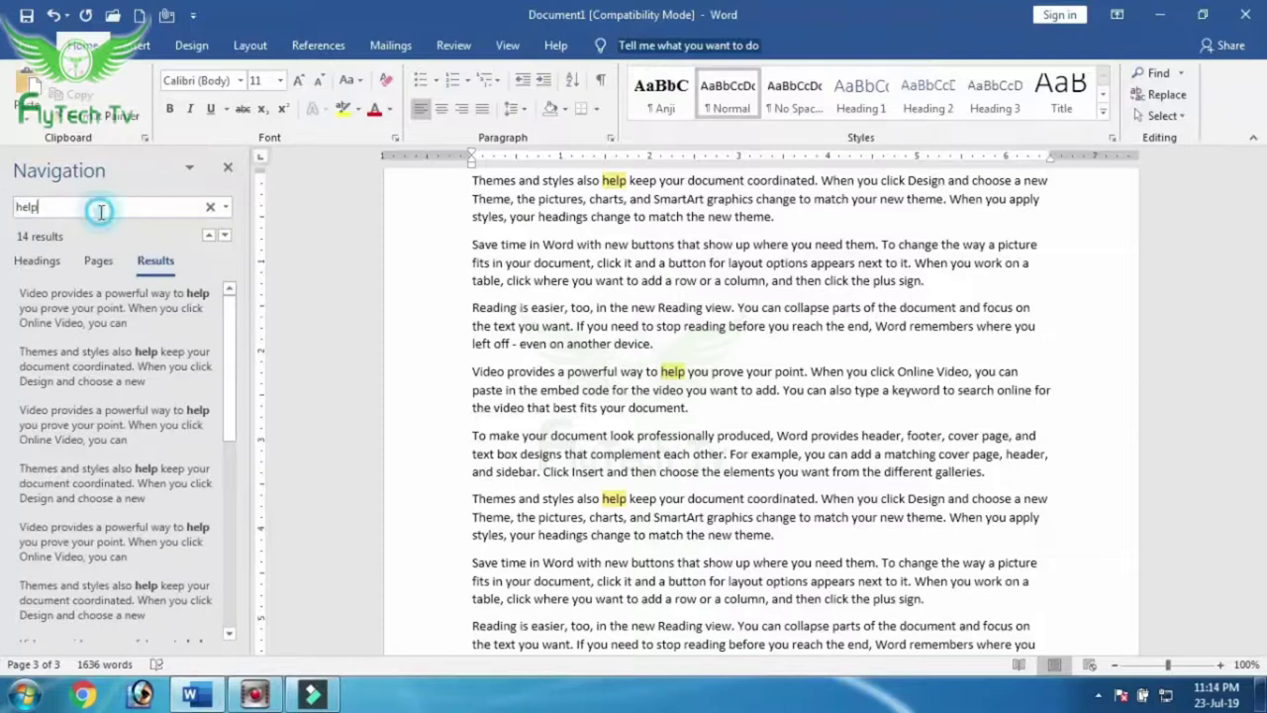
left_click(99, 208)
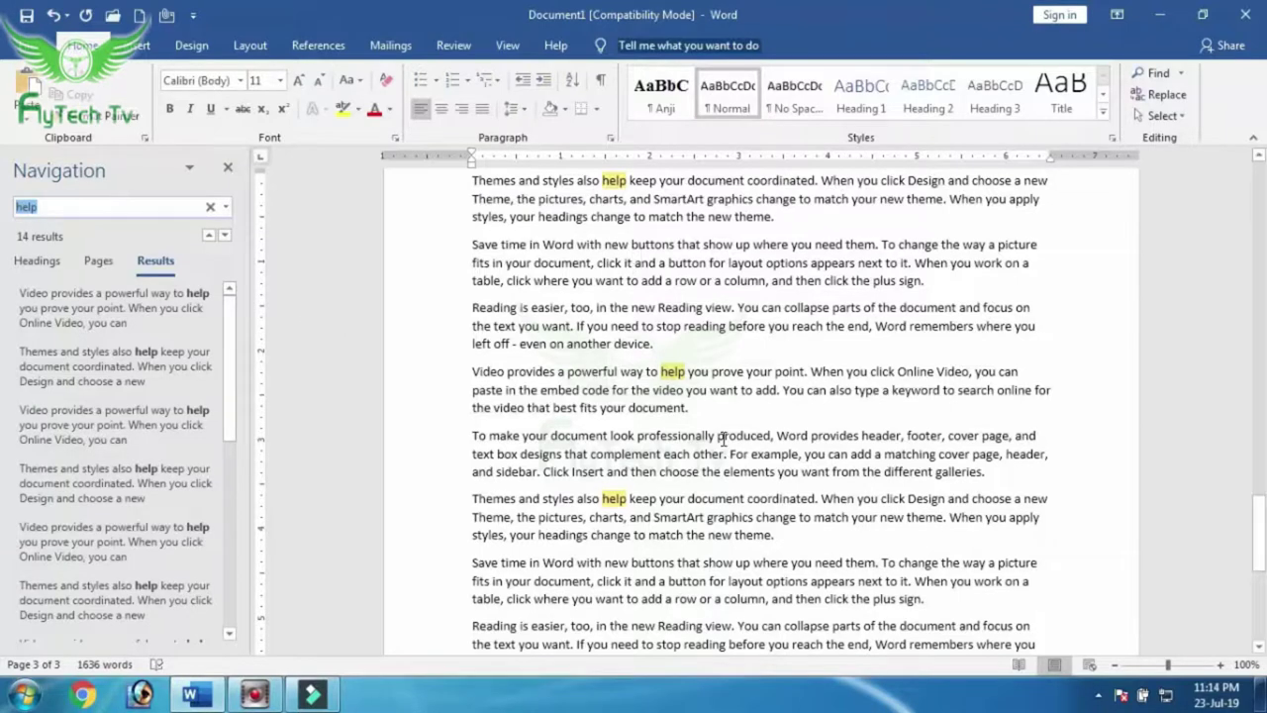
left_click(57, 206)
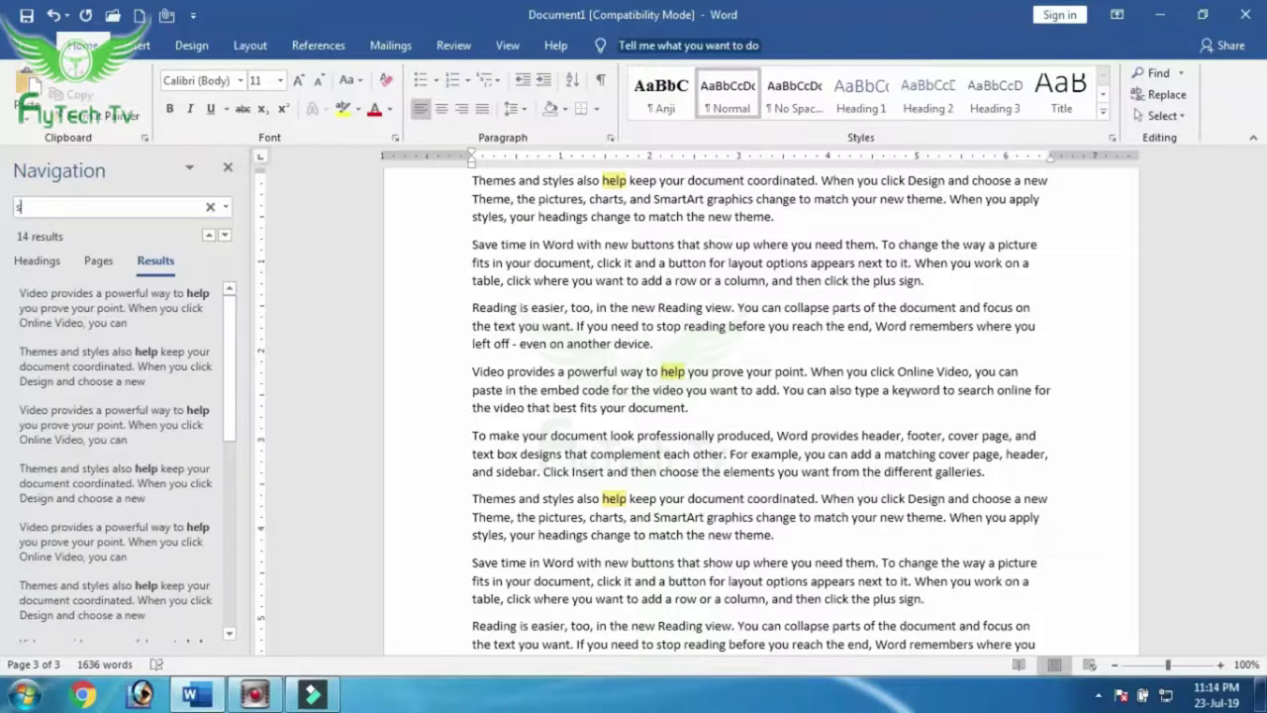
type("save")
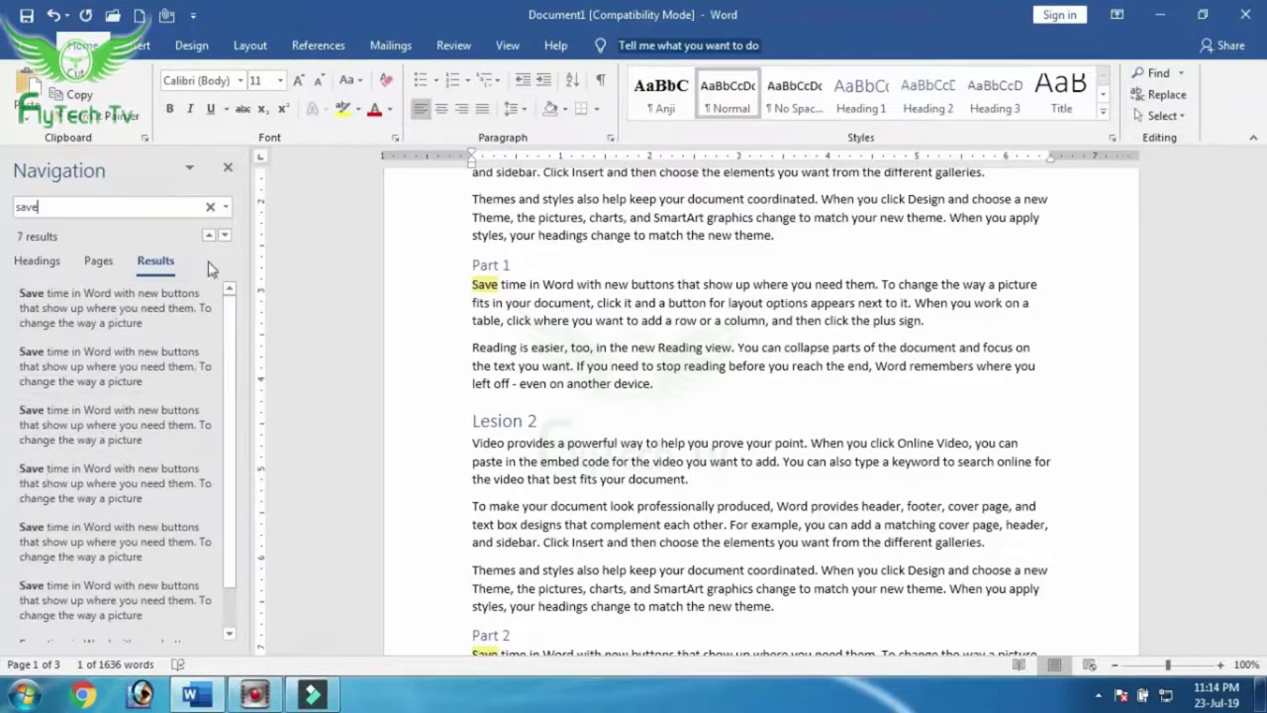
Close the Navigation pane, return to the document start, and show the Find options list
left_click(228, 170)
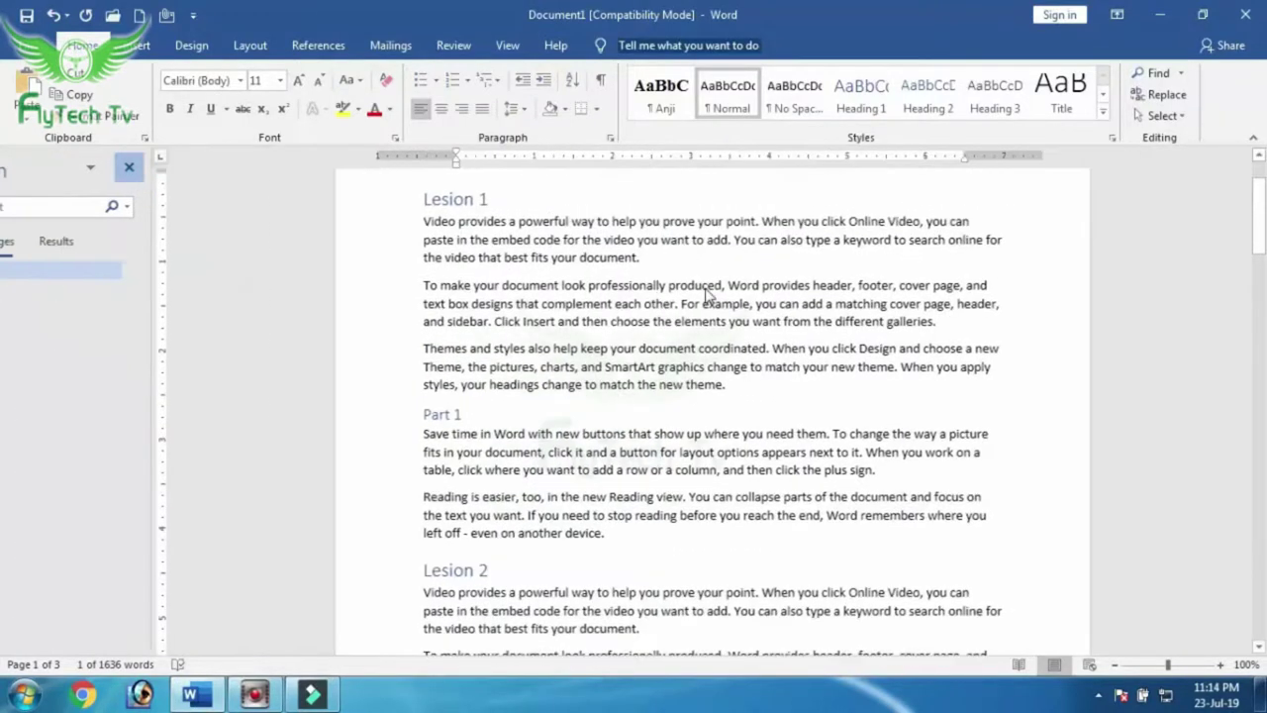
key("ctrl+Home")
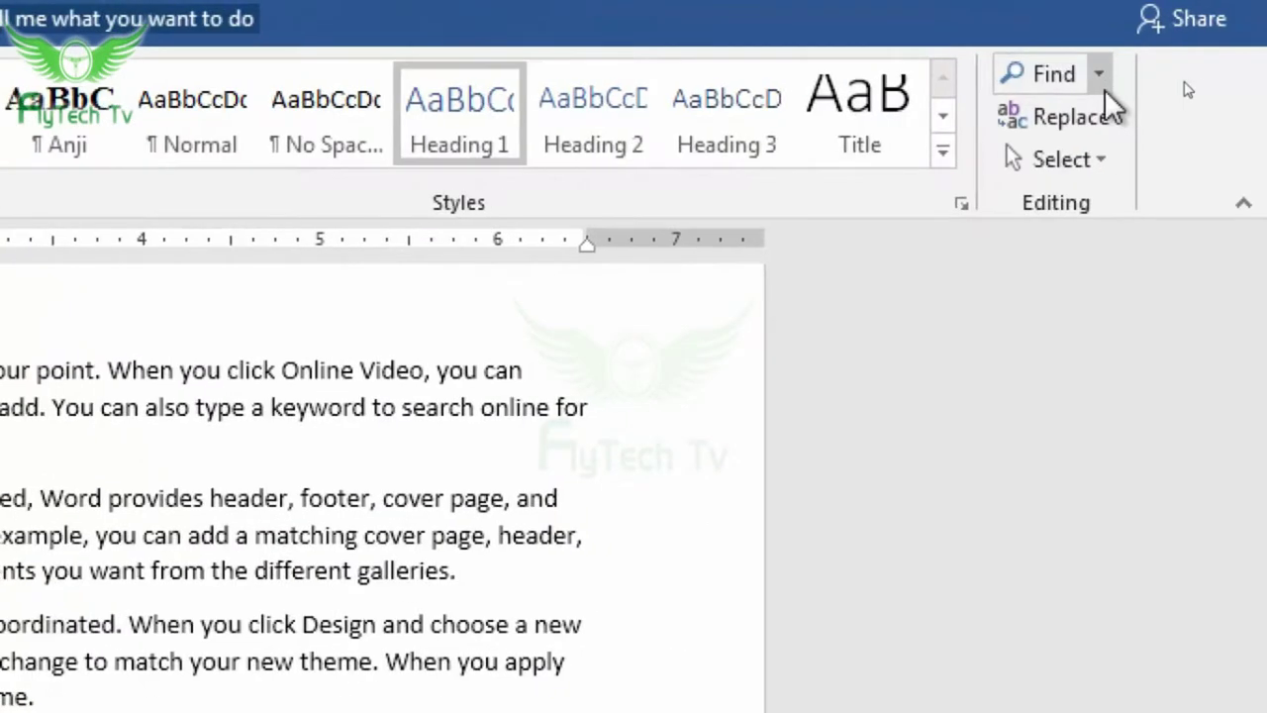
left_click(1183, 80)
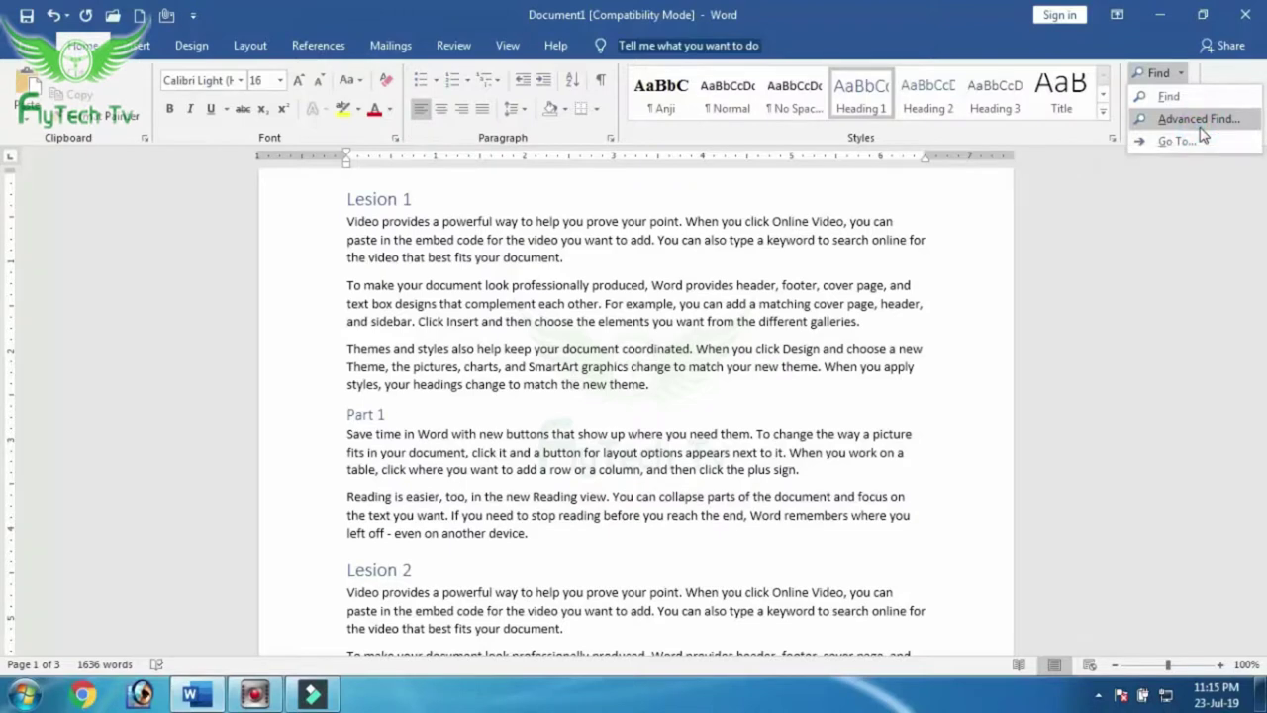
Search for 'first' in the Advanced Find dialog, dismissing the no-results message
left_click(1200, 123)
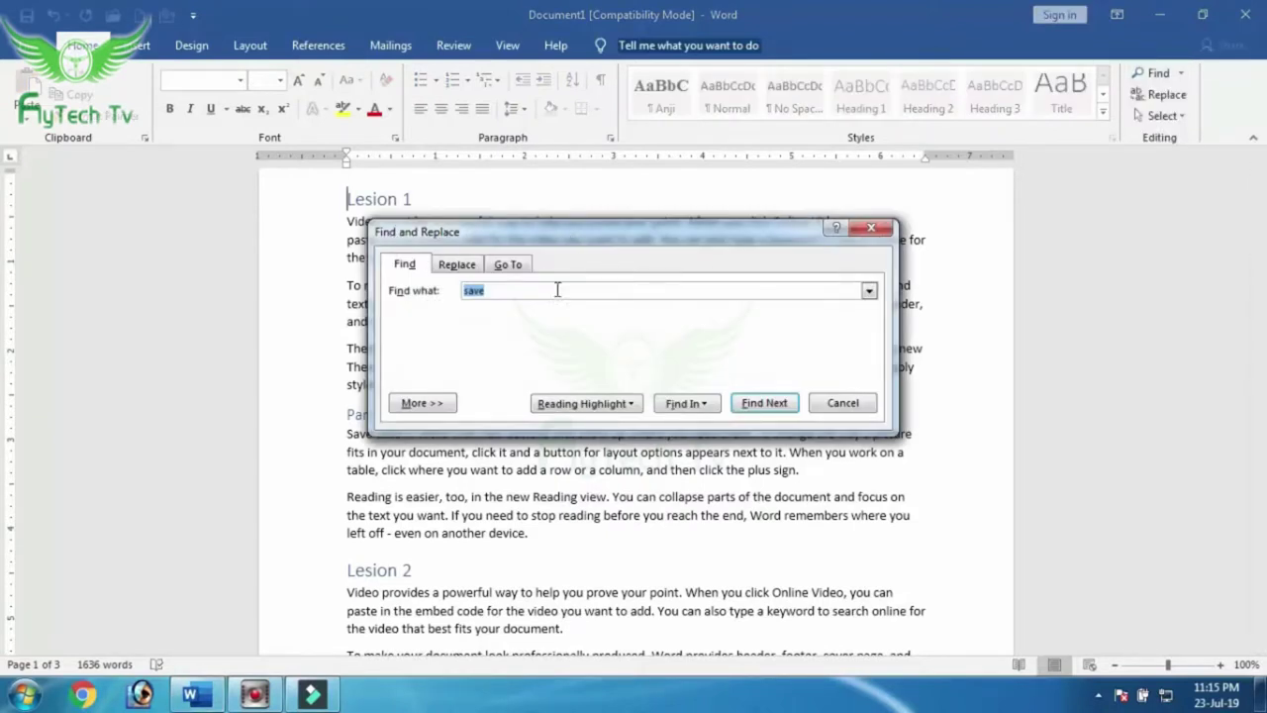
left_click_drag(604, 250, 832, 221)
left_click(706, 261)
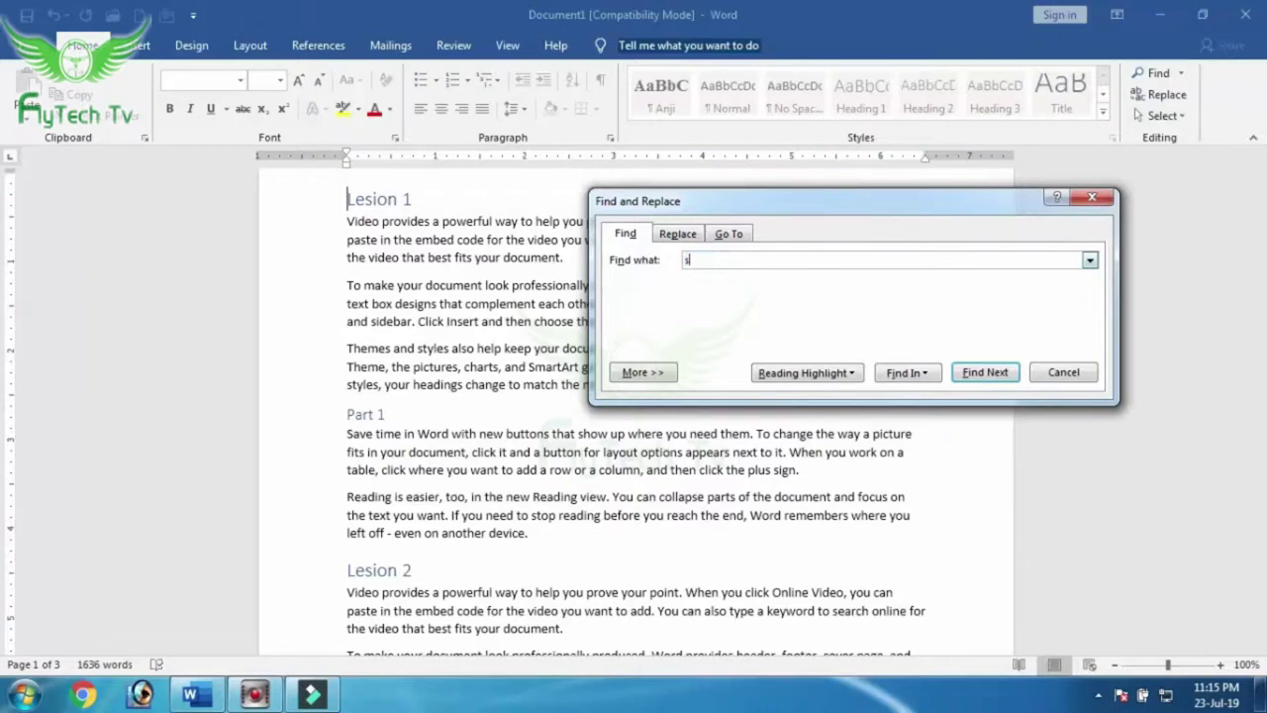
key("BackSpace")
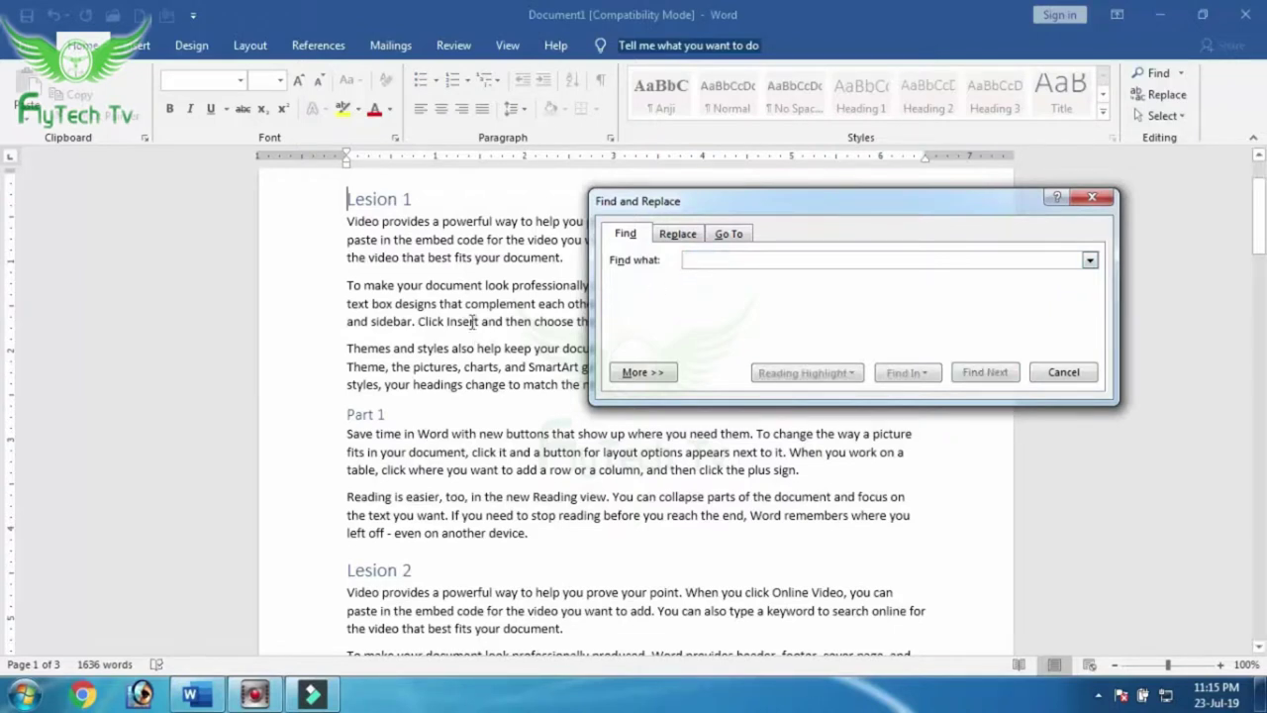
left_click(732, 213)
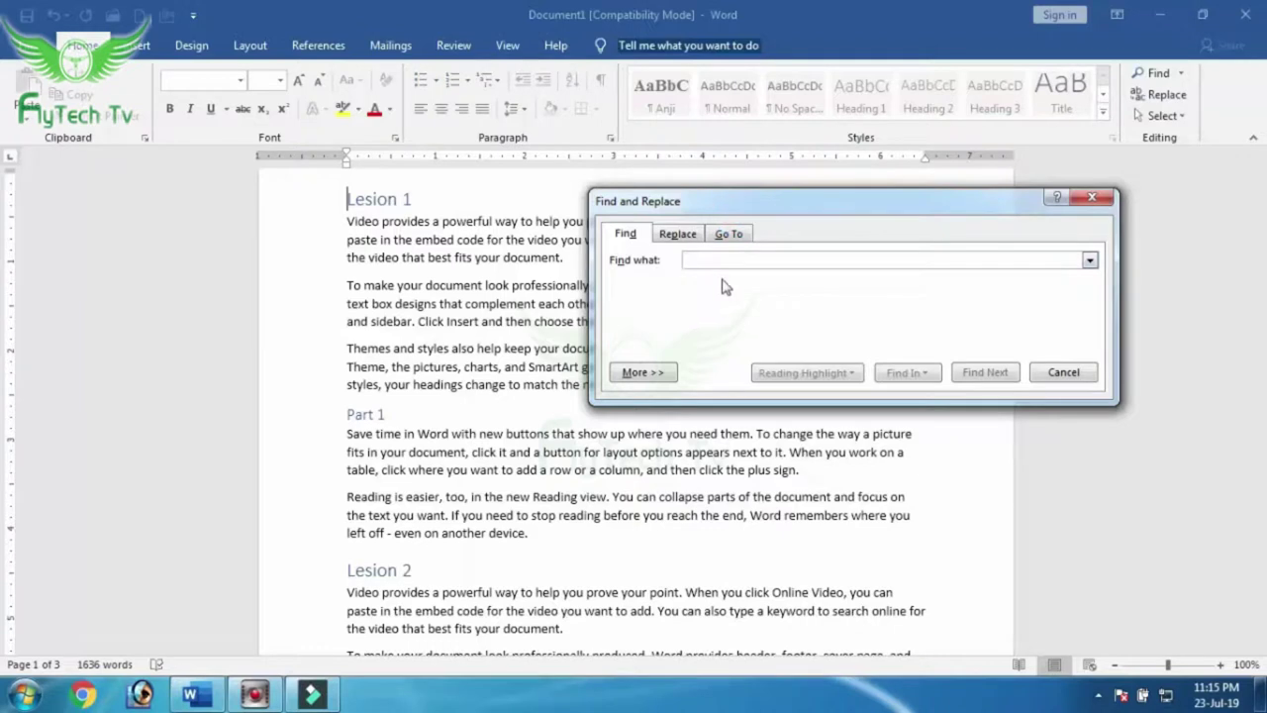
type("first")
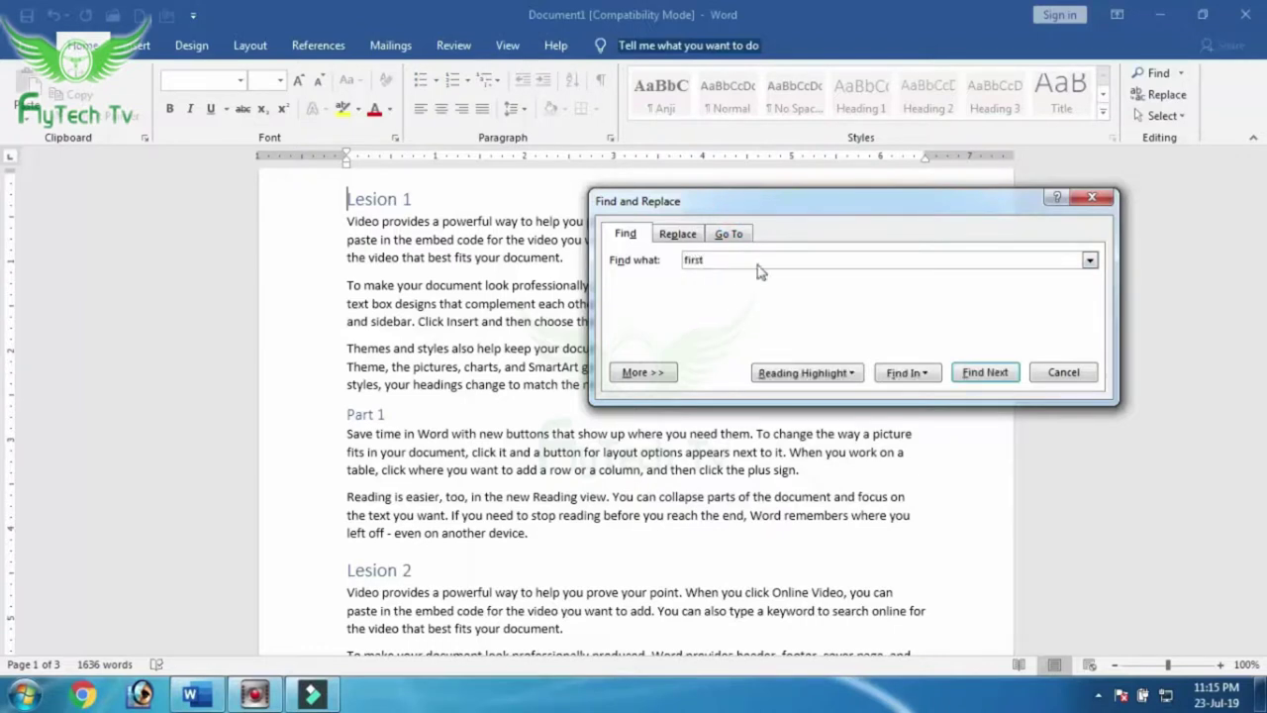
left_click_drag(803, 209, 996, 201)
left_click(1168, 365)
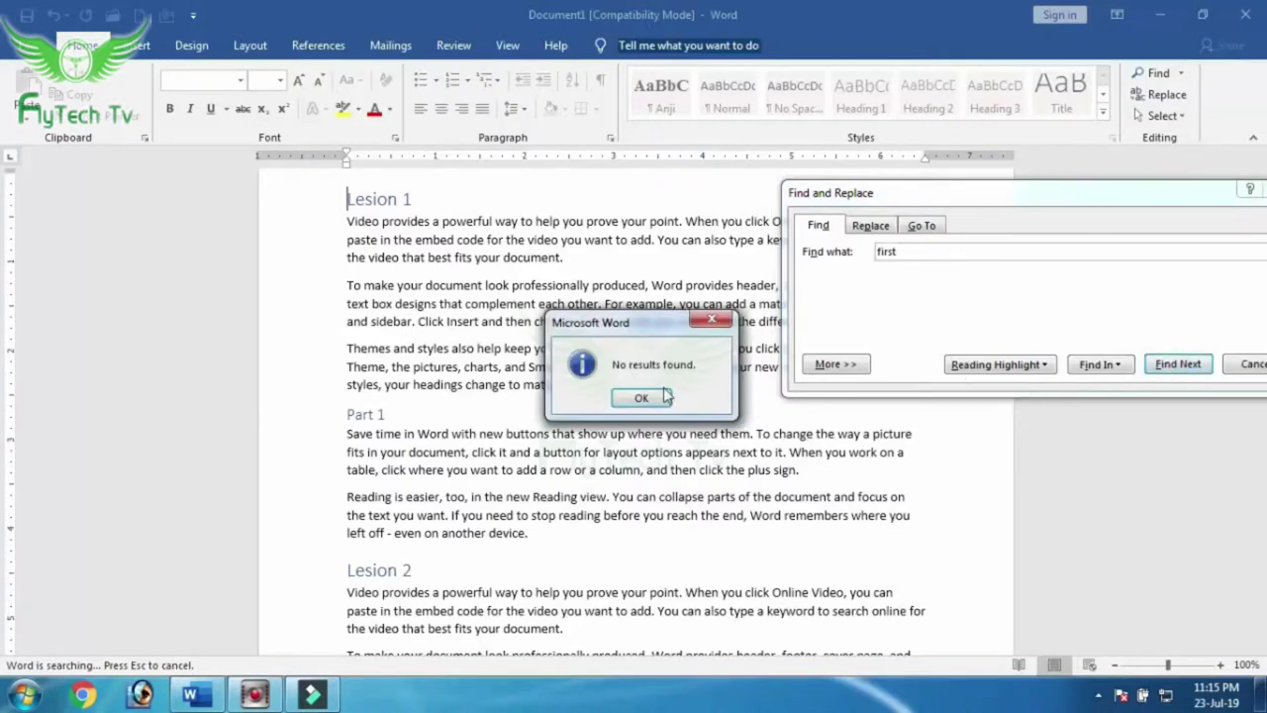
left_click(642, 397)
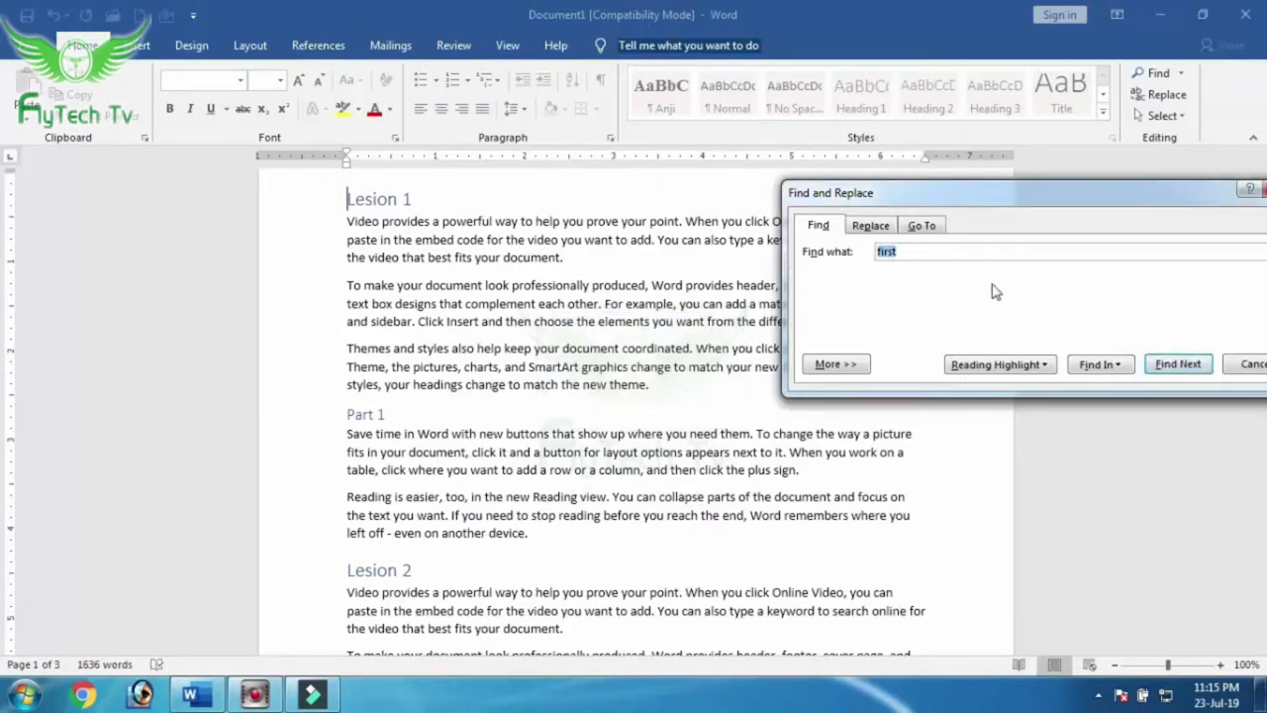
Change the term to 'fits' and step through every occurrence until searching finishes
left_click(891, 251)
left_click(1181, 364)
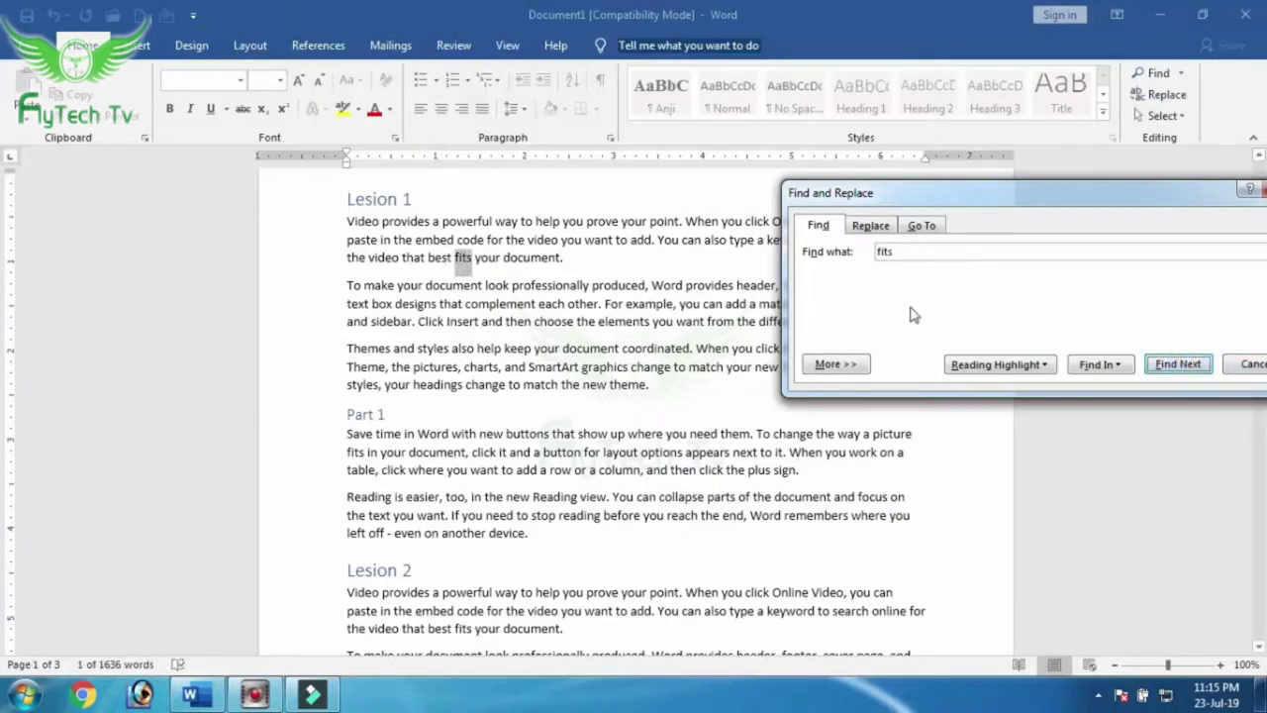
left_click(1162, 368)
left_click(1162, 368)
left_click(1162, 368)
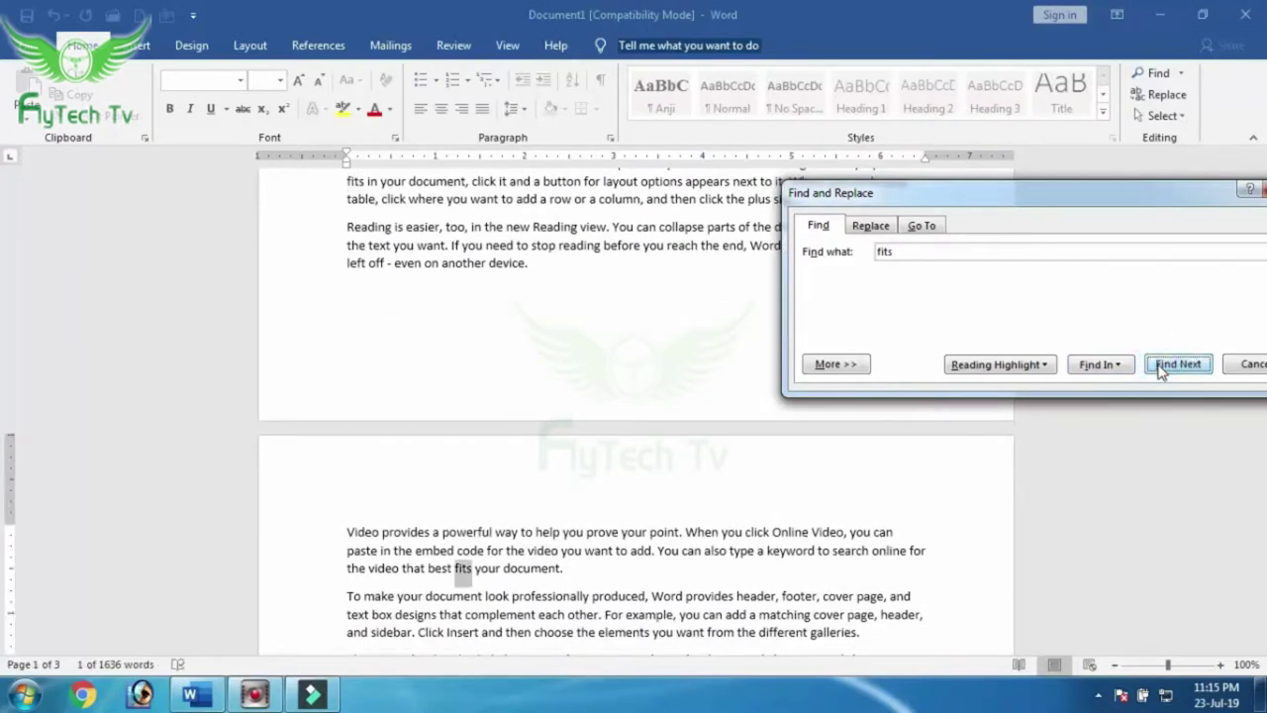
left_click(1162, 368)
left_click(1162, 368)
left_click(1162, 368)
left_click(1162, 368)
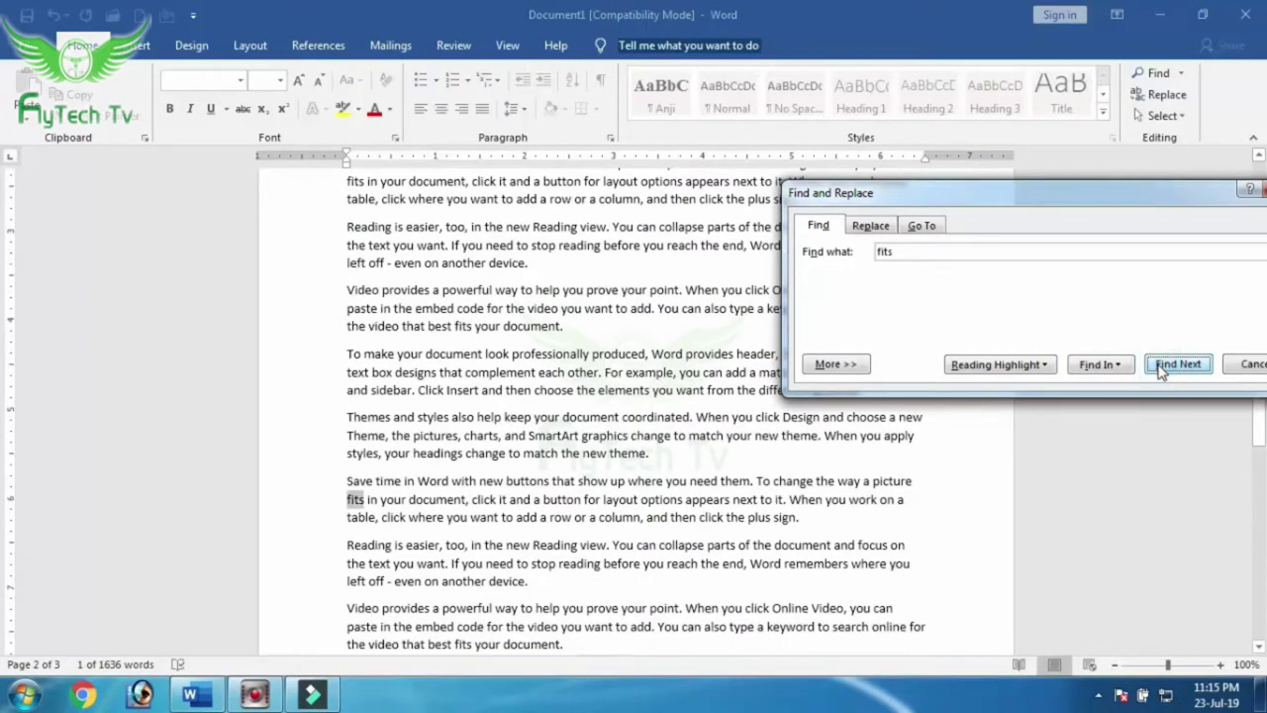
left_click(1162, 369)
left_click(1162, 368)
left_click(1163, 368)
left_click(1163, 368)
left_click(1162, 368)
left_click(1163, 368)
left_click(1162, 368)
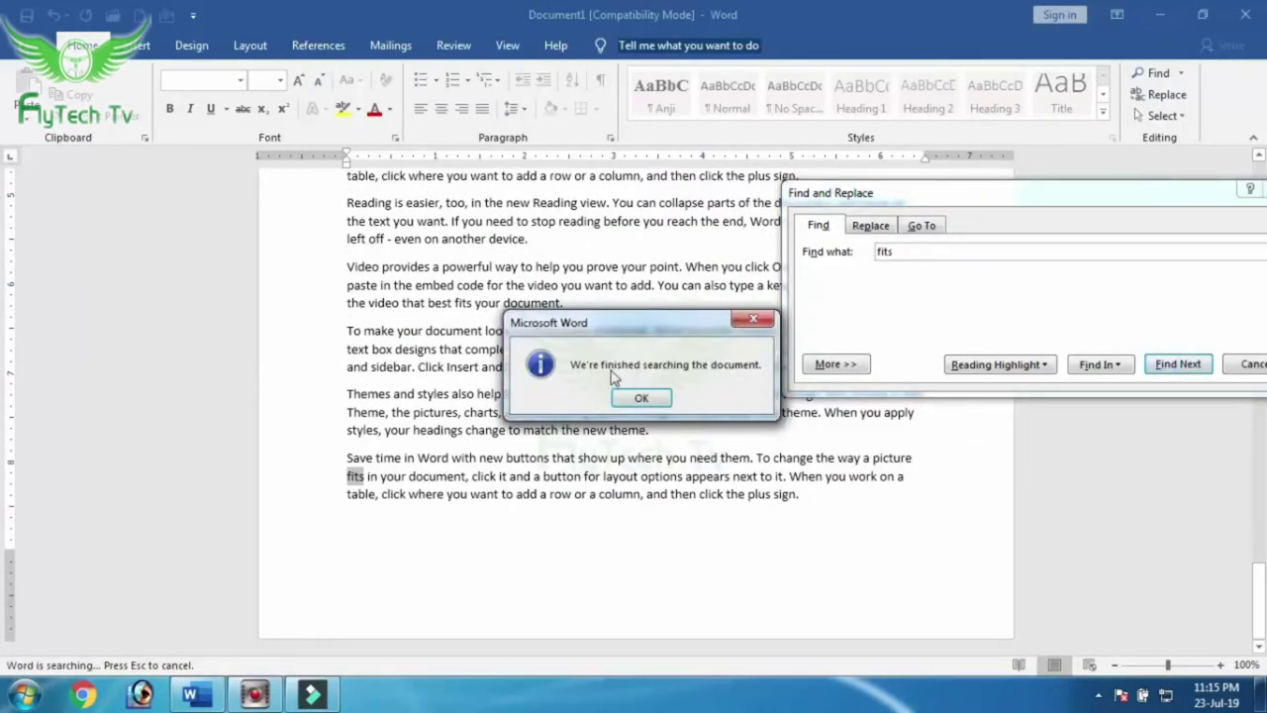
left_click(656, 404)
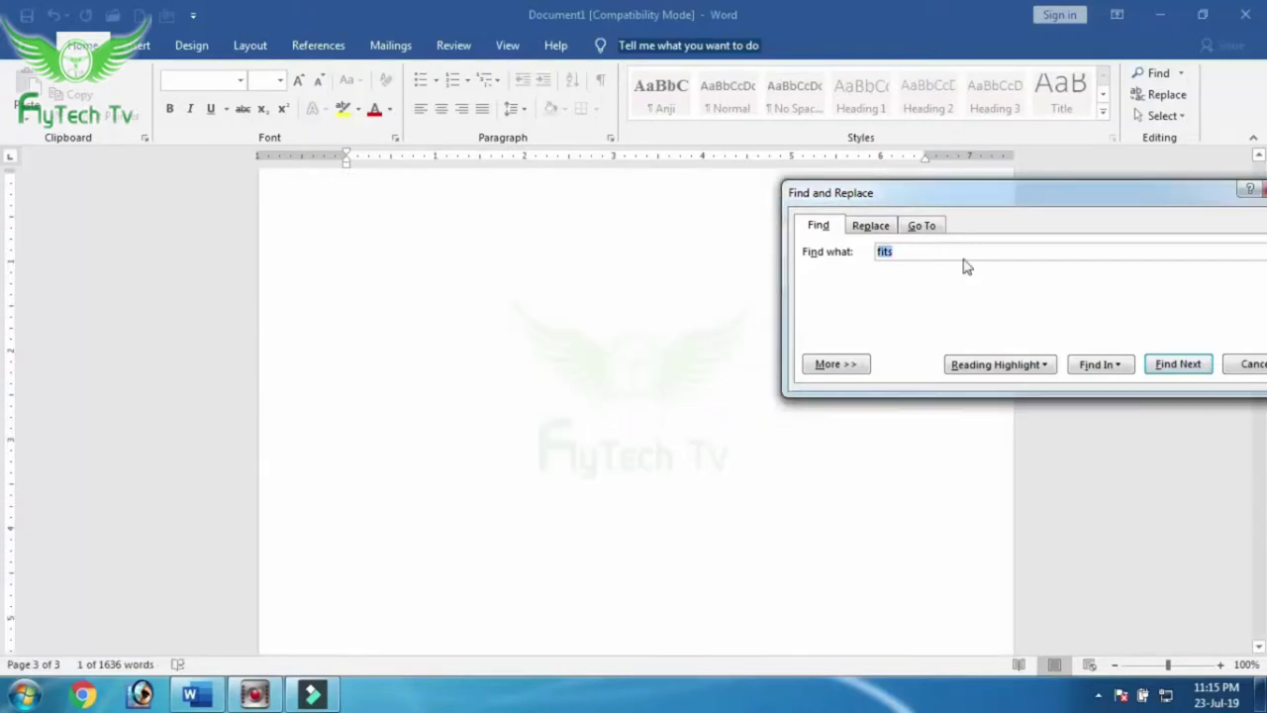
left_click_drag(987, 209, 729, 221)
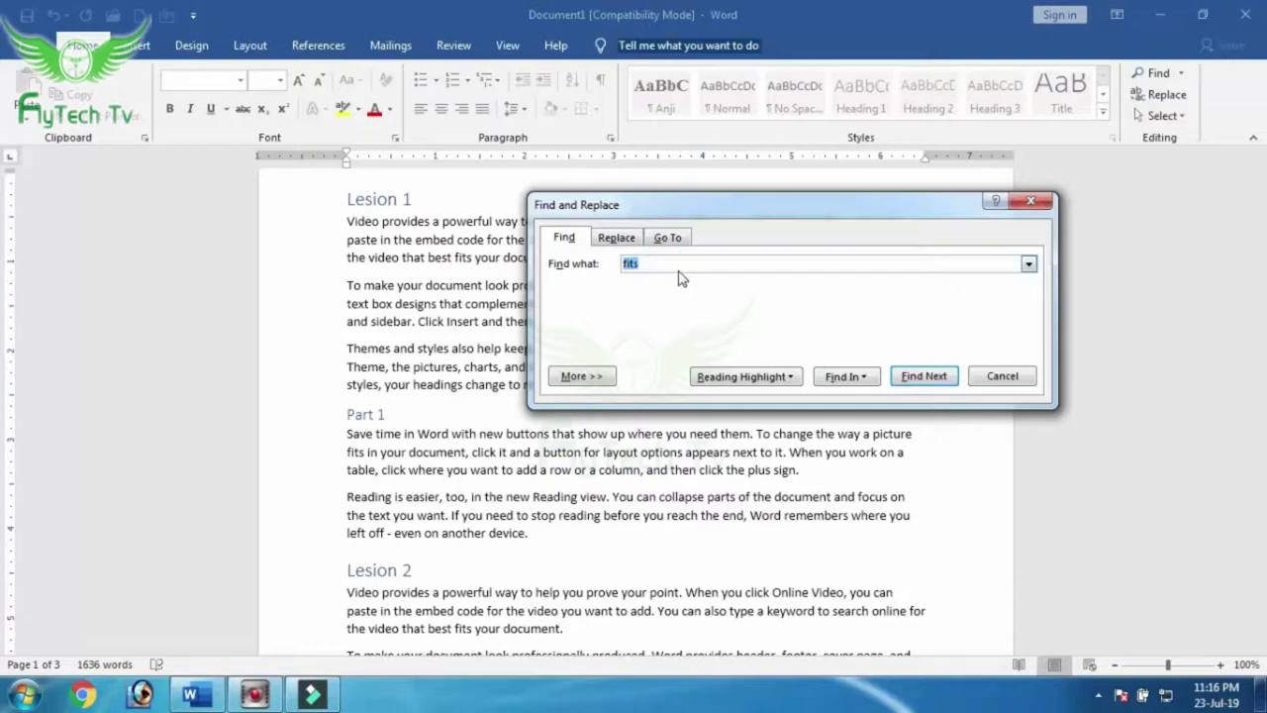
Open Replace and replace every 'fits' with 'Minny' using Replace All
left_click(1027, 202)
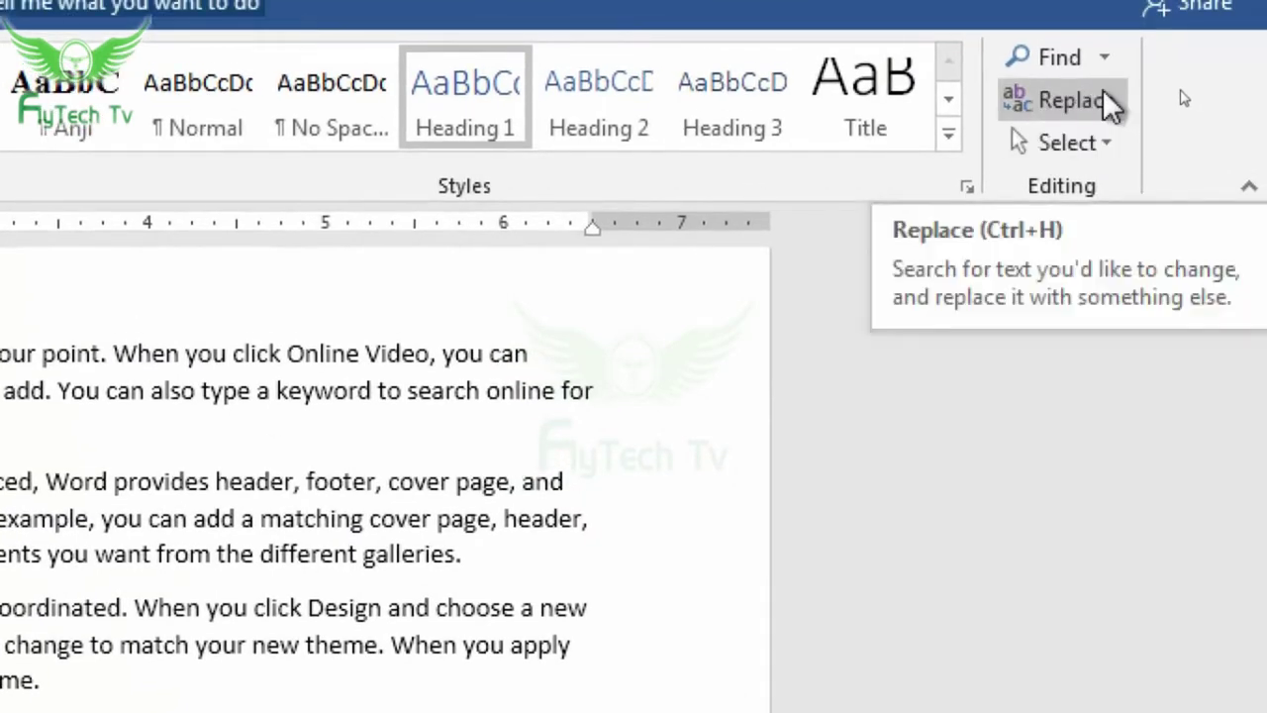
left_click(1103, 91)
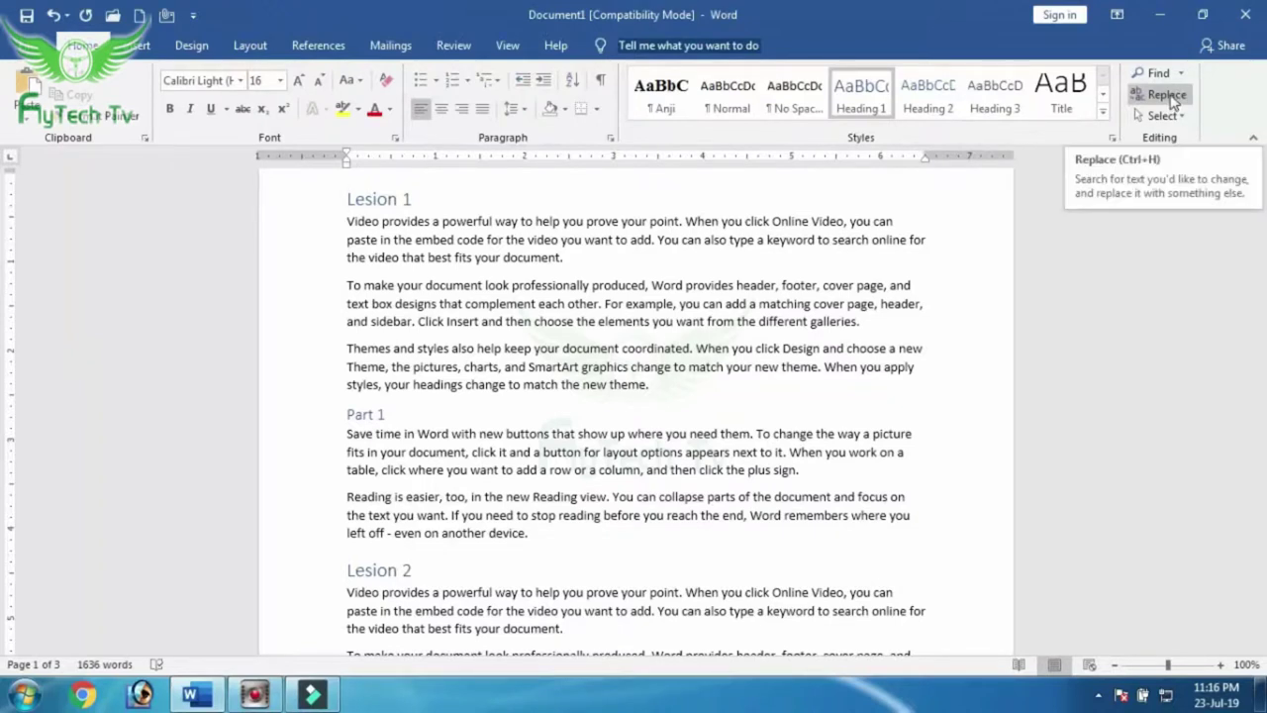
left_click(1169, 95)
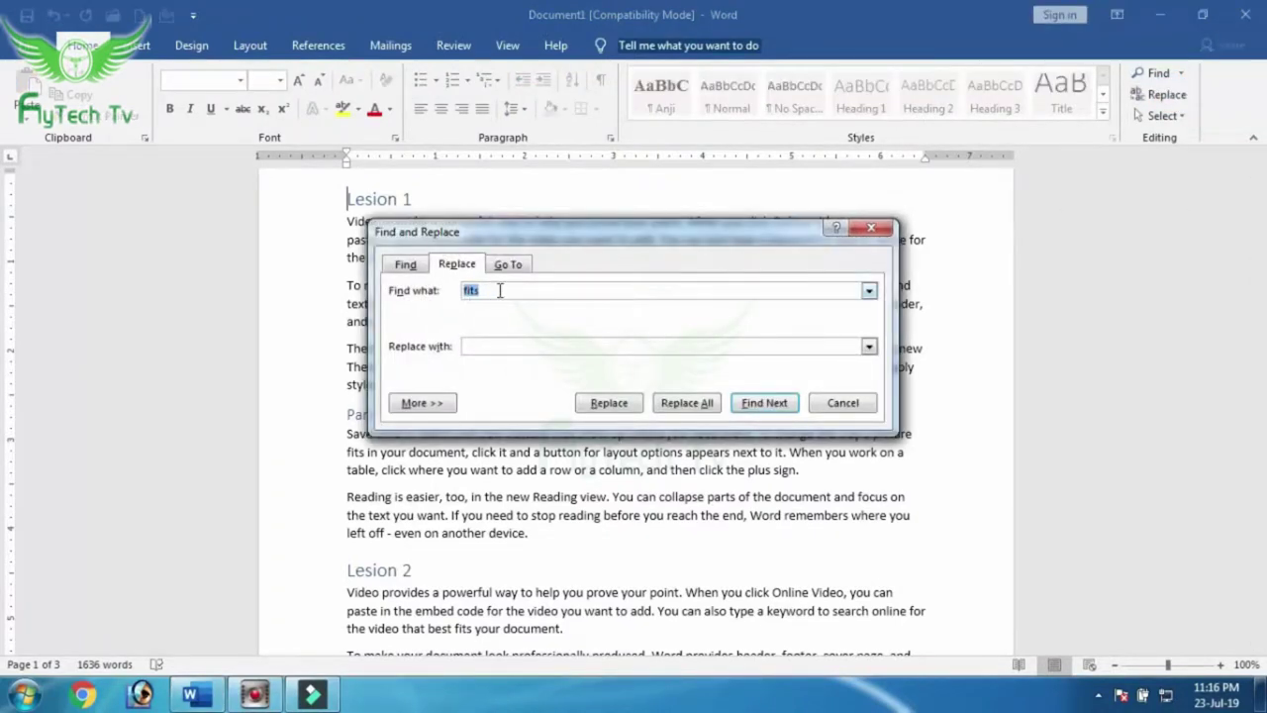
left_click_drag(574, 235, 749, 227)
left_click(715, 279)
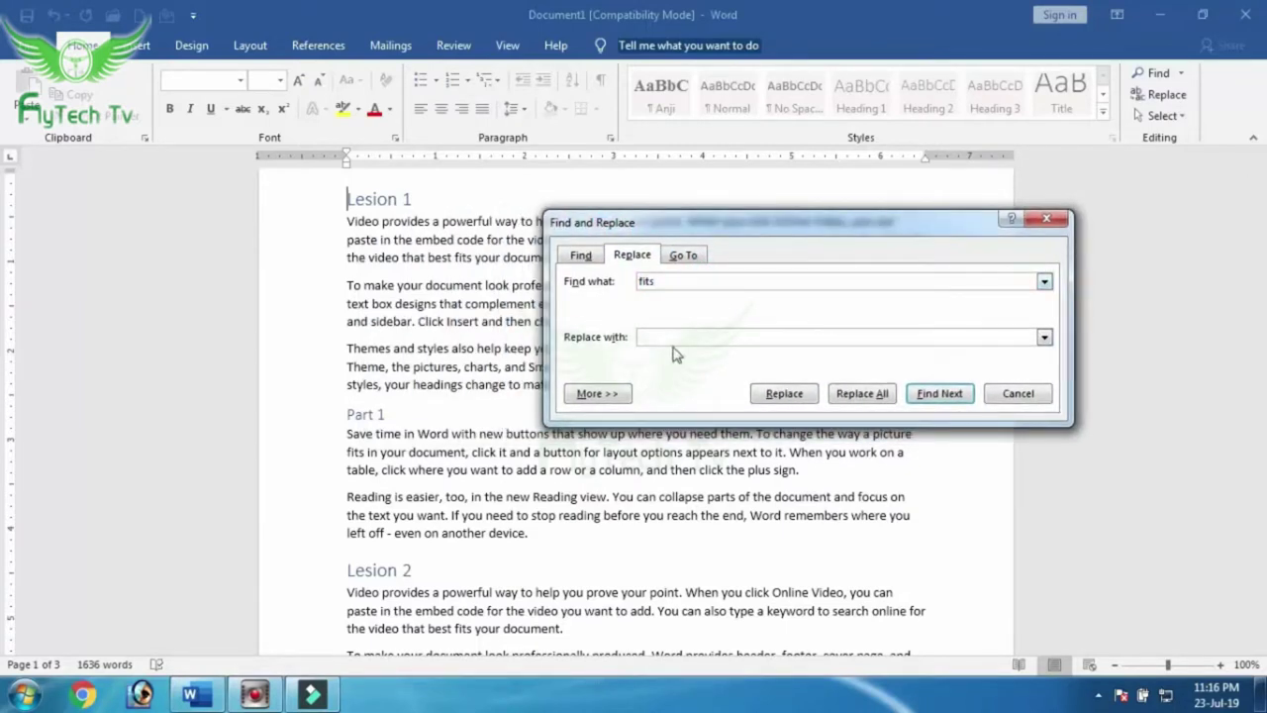
left_click(676, 342)
left_click(860, 391)
left_click(638, 395)
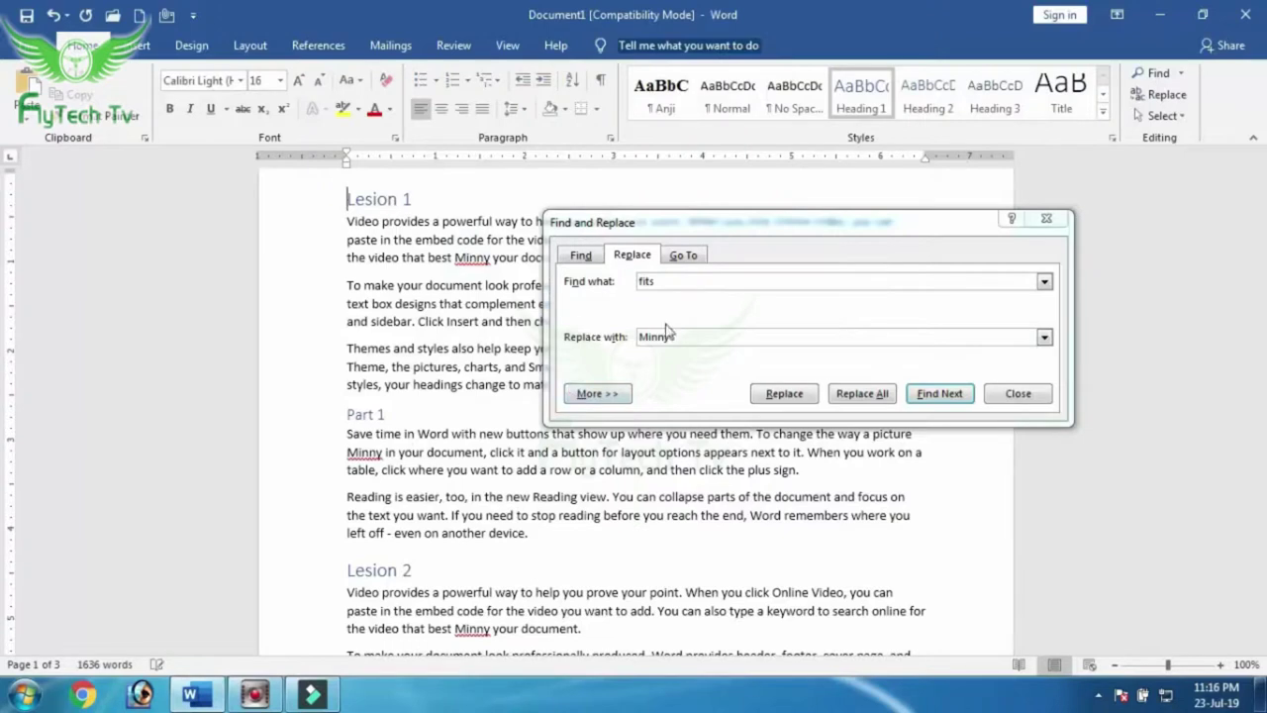
Replace every 'Minny' back with 'fits', then close the Find and Replace dialog
double_click(670, 279)
type("Minny")
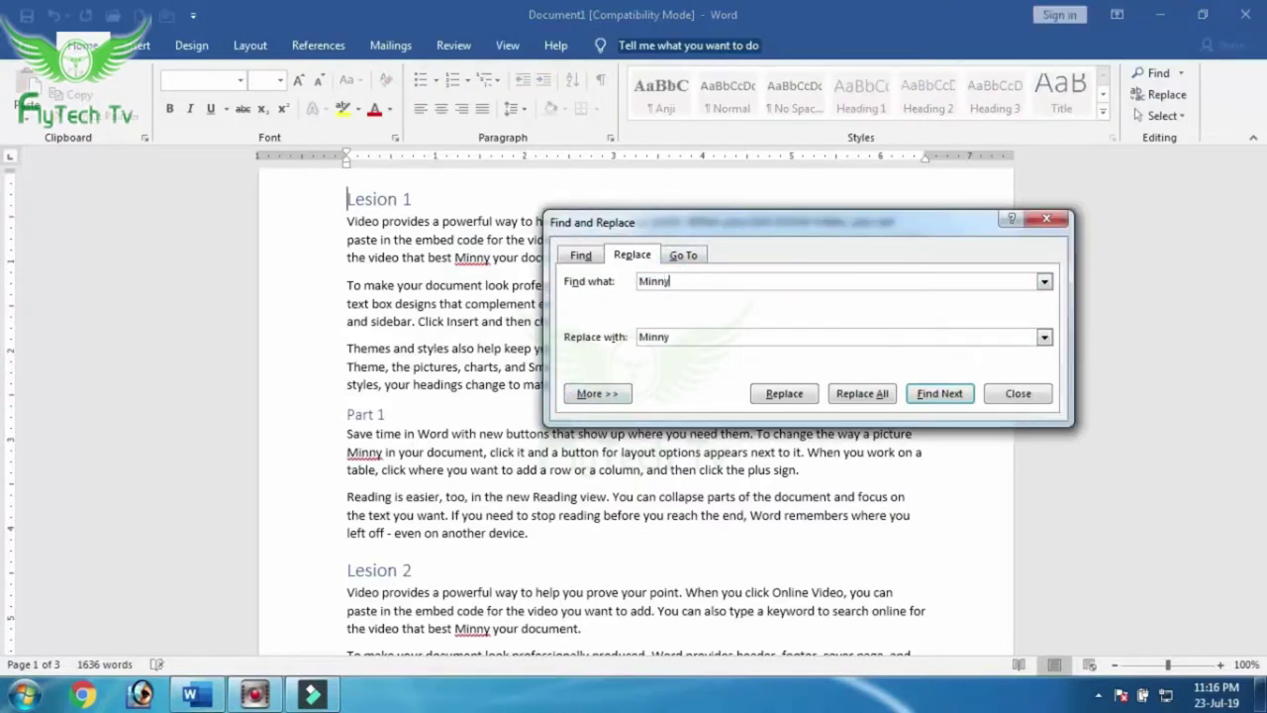
key("Tab")
type("f")
left_click(873, 396)
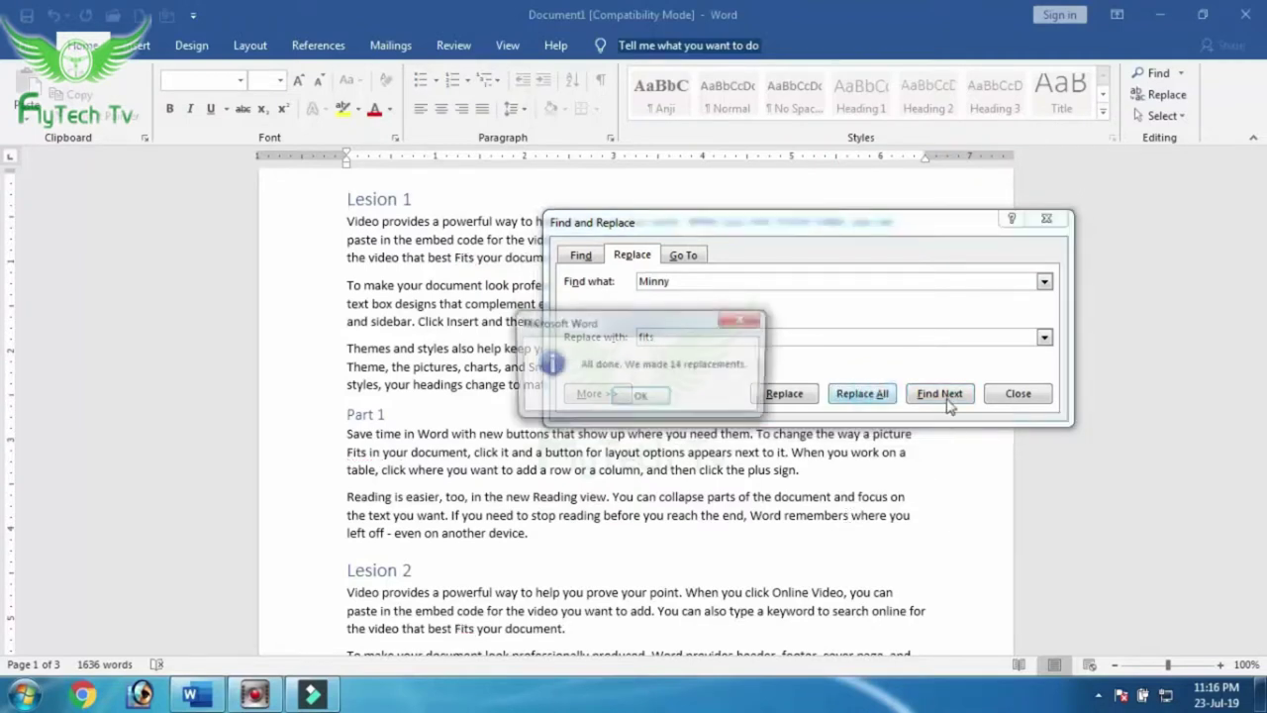
left_click(641, 397)
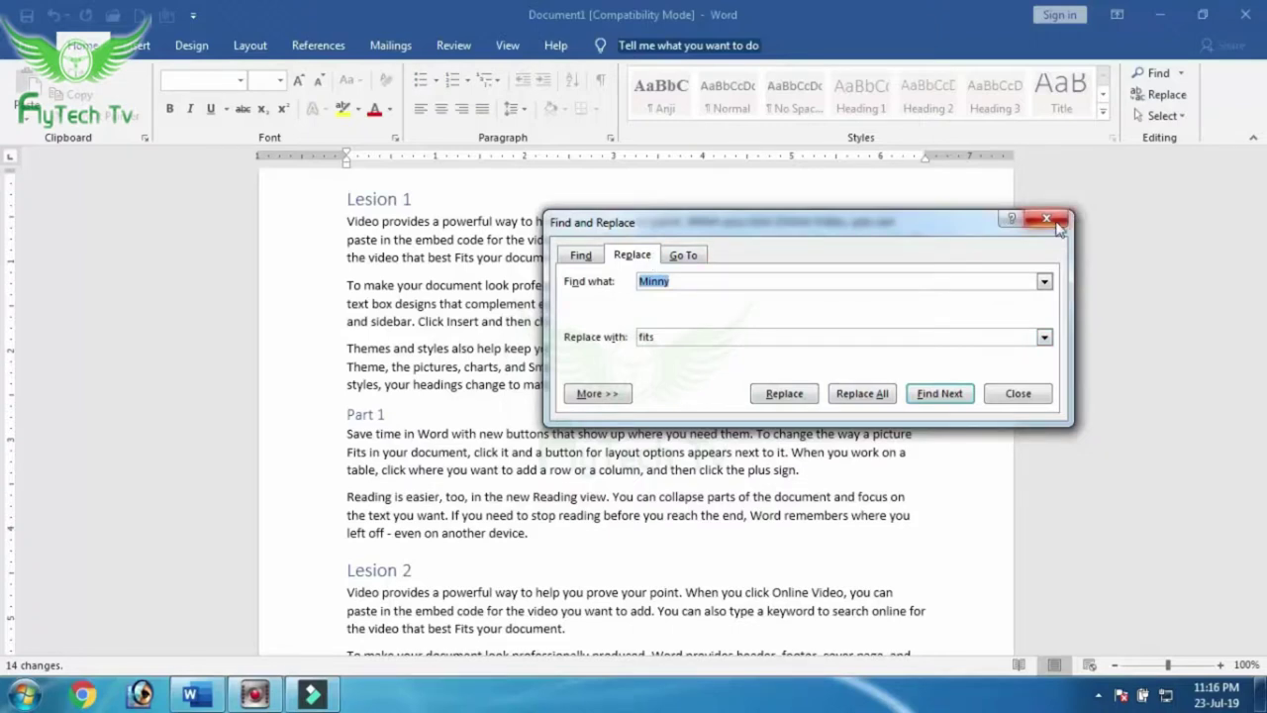
left_click(1046, 218)
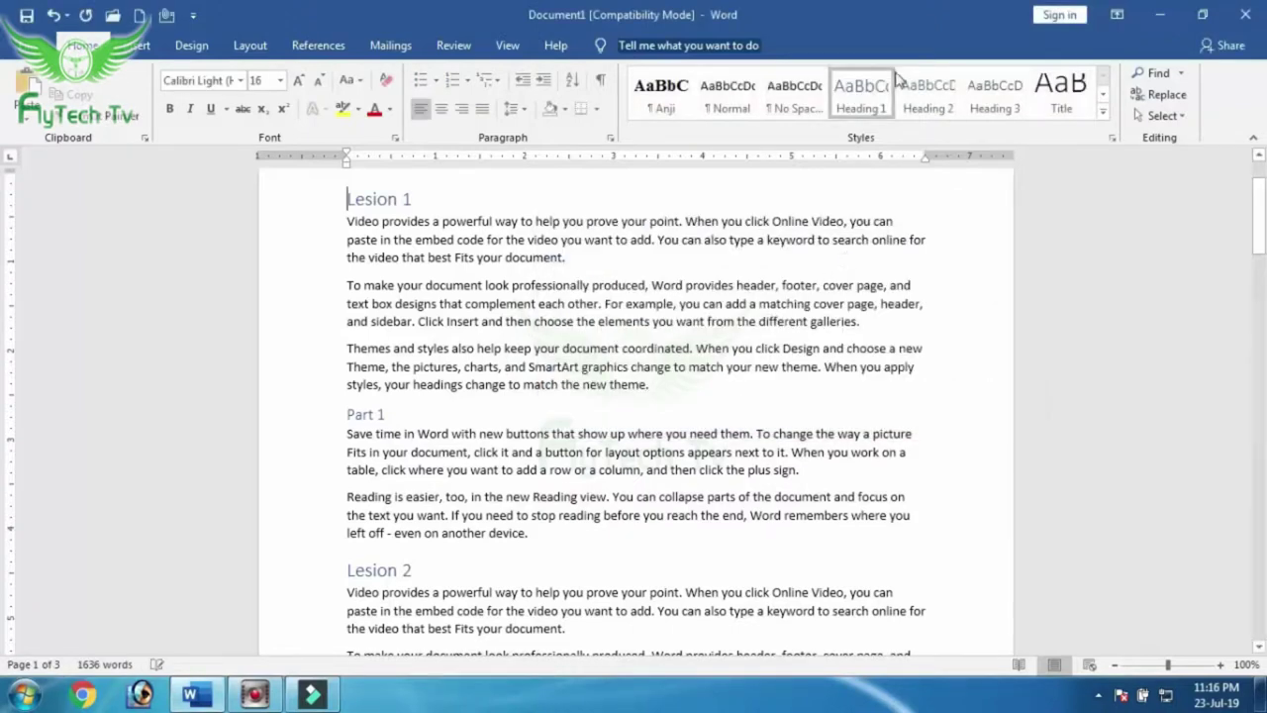
Open the Go To dialog from the Find options list
left_click(1183, 75)
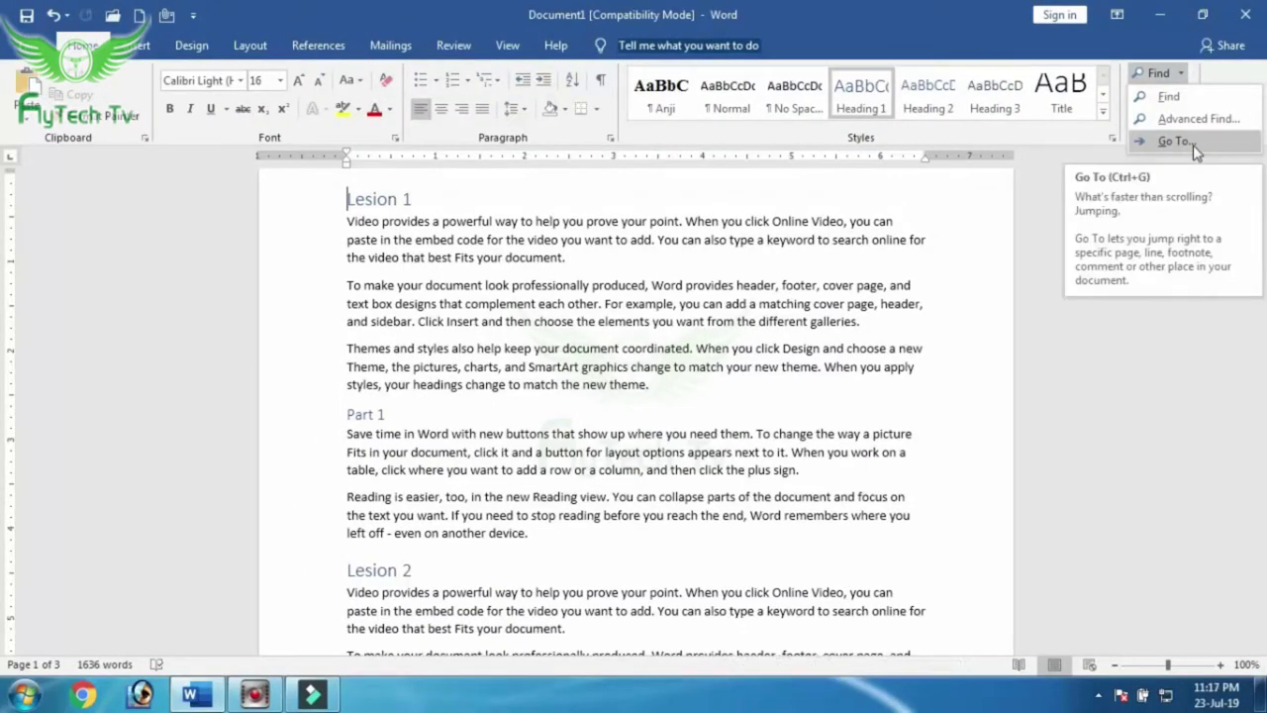
left_click(706, 263)
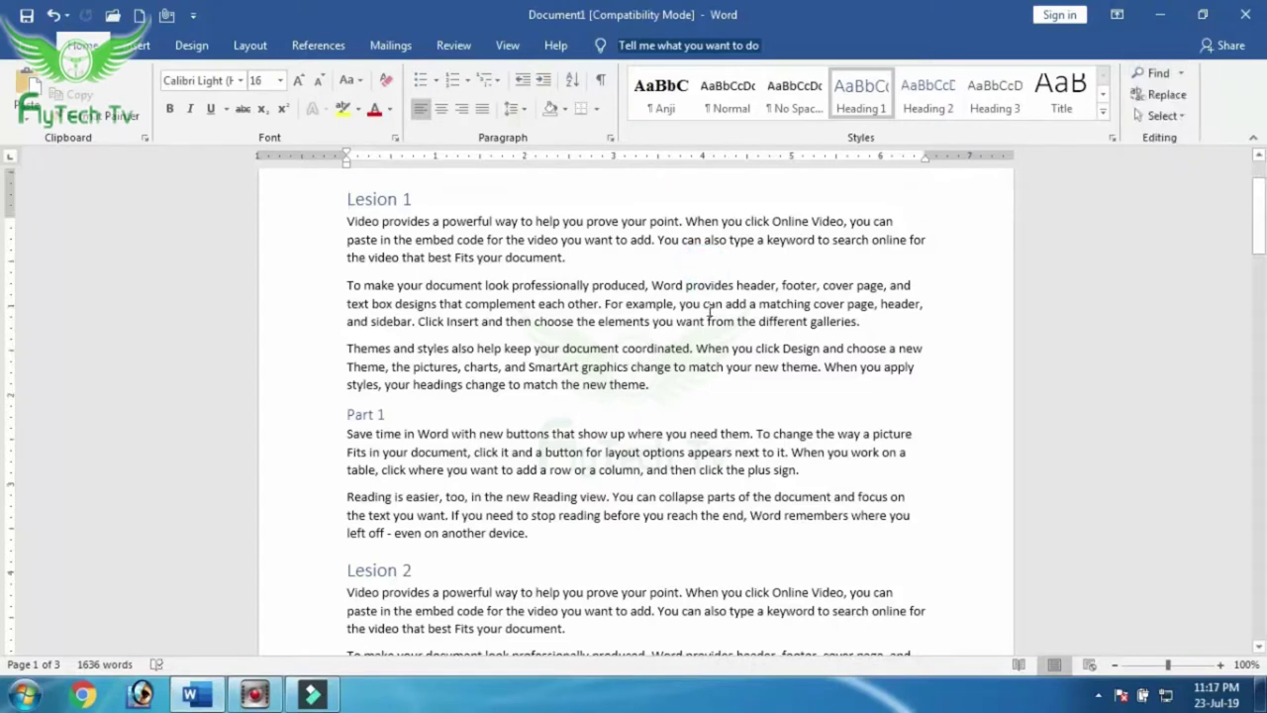
scroll(710, 309, "up", 1)
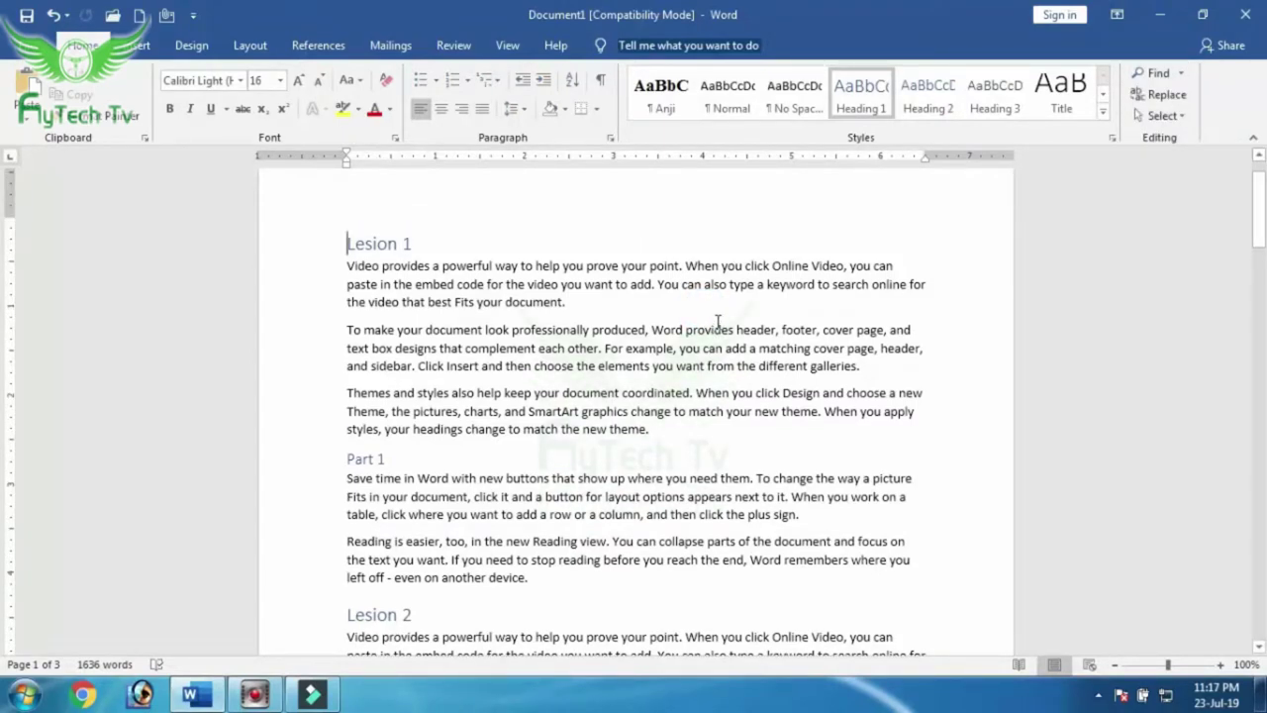
scroll(718, 319, "down", 1)
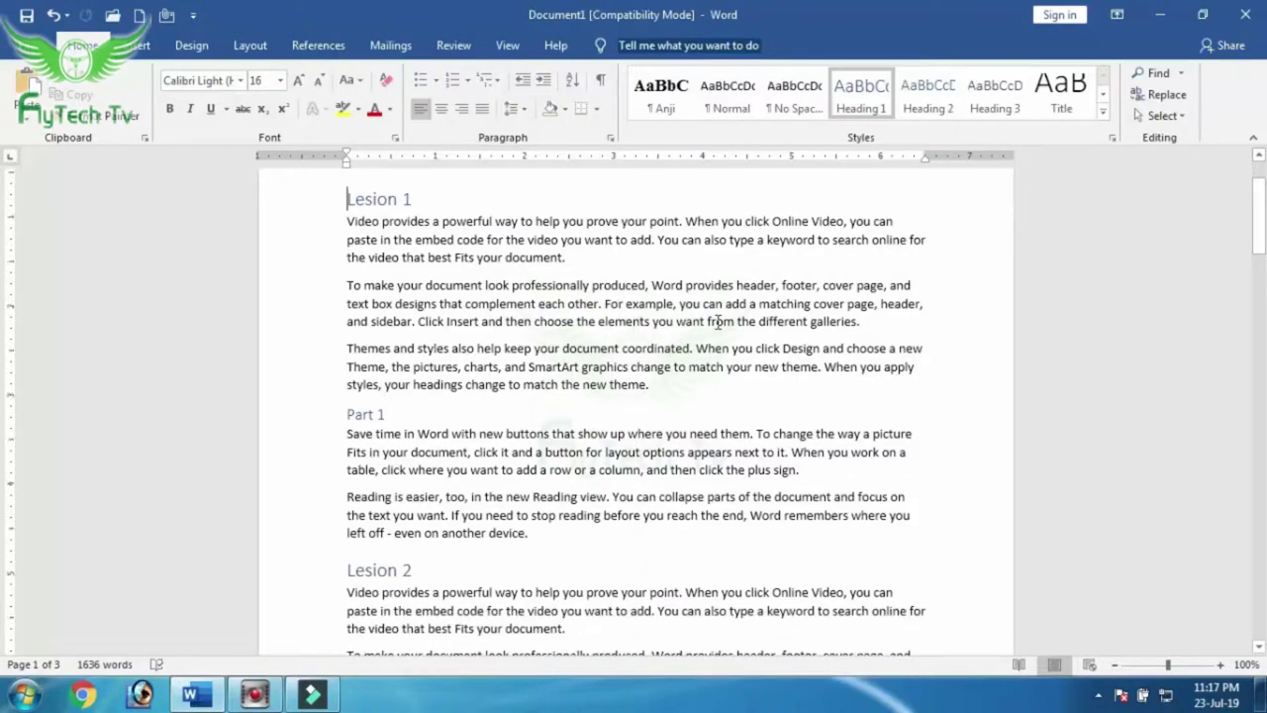
scroll(717, 320, "down", 6)
scroll(722, 317, "up", 8)
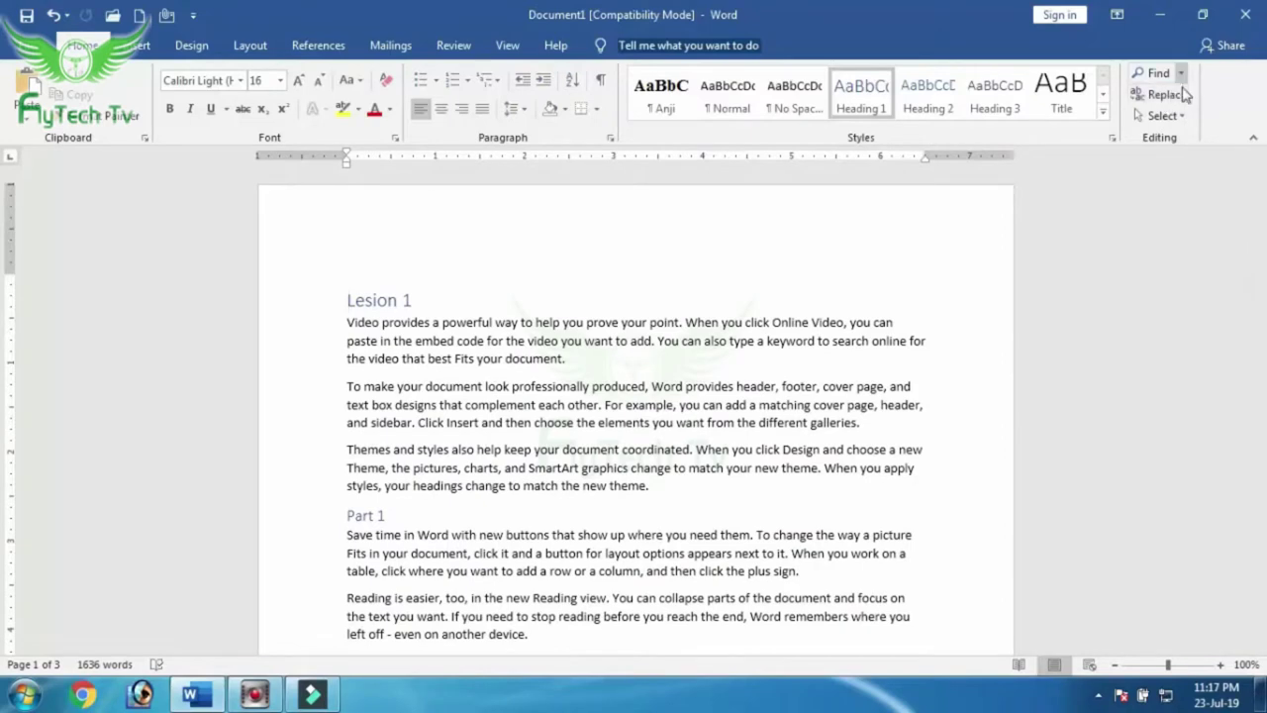
left_click(1181, 73)
left_click(1136, 139)
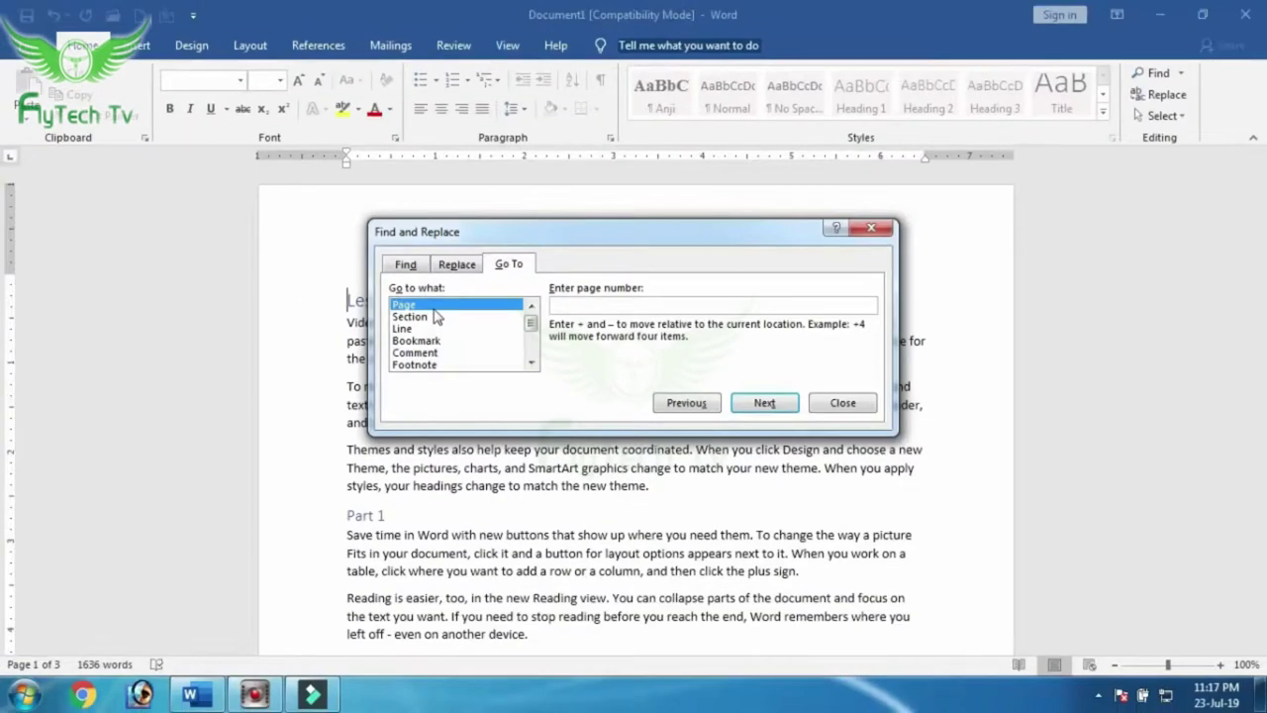
Jump to page 5, the last page, then to page 2, then back to page 1
left_click(565, 306)
type("5")
left_click(769, 404)
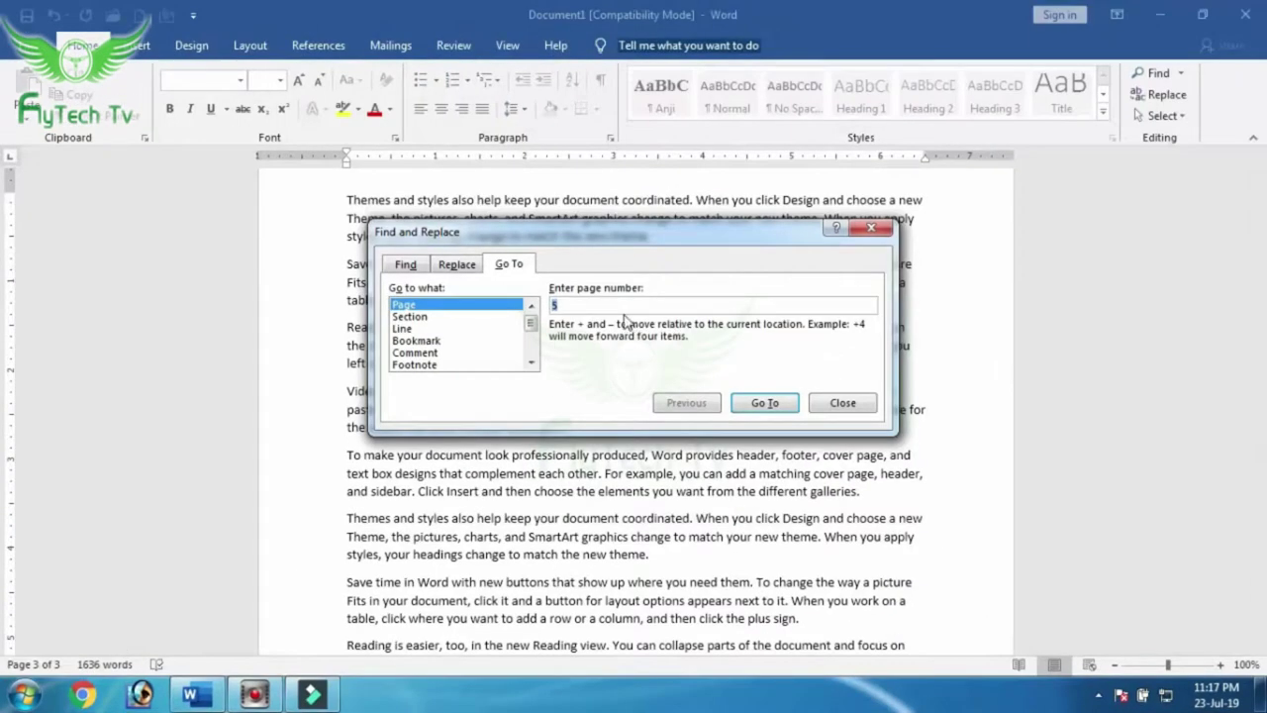
left_click(757, 405)
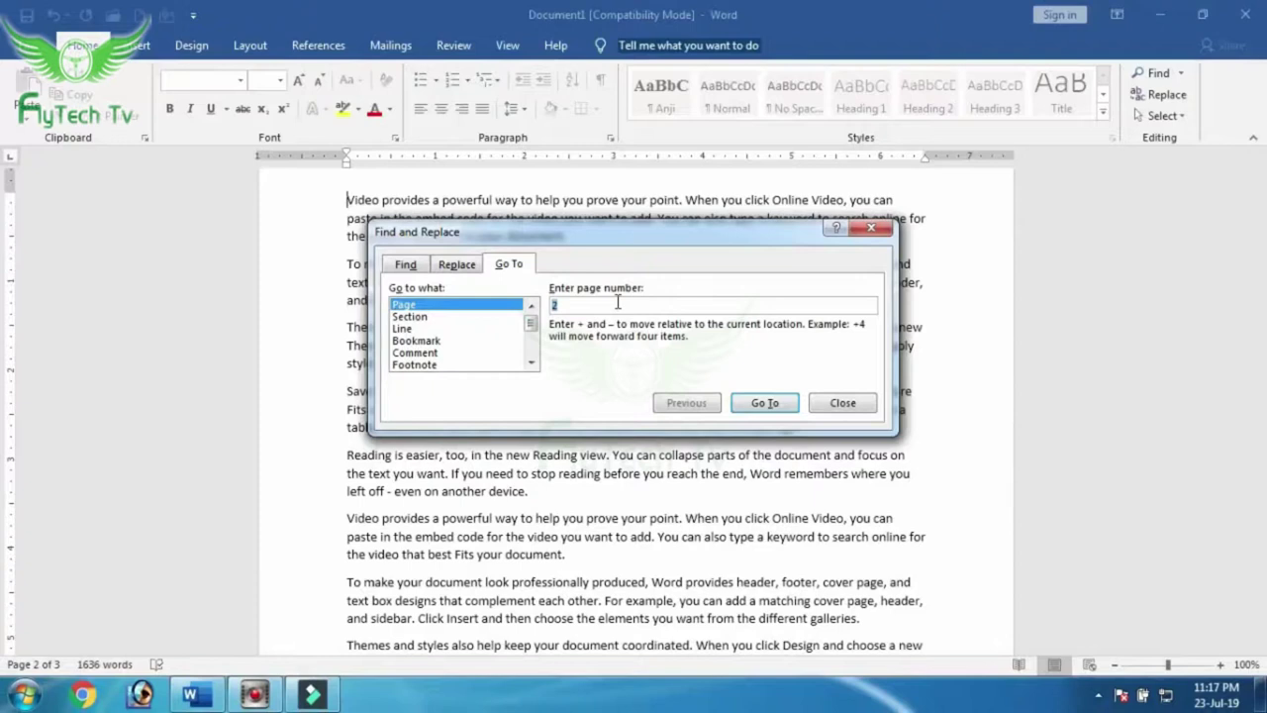
left_click(764, 403)
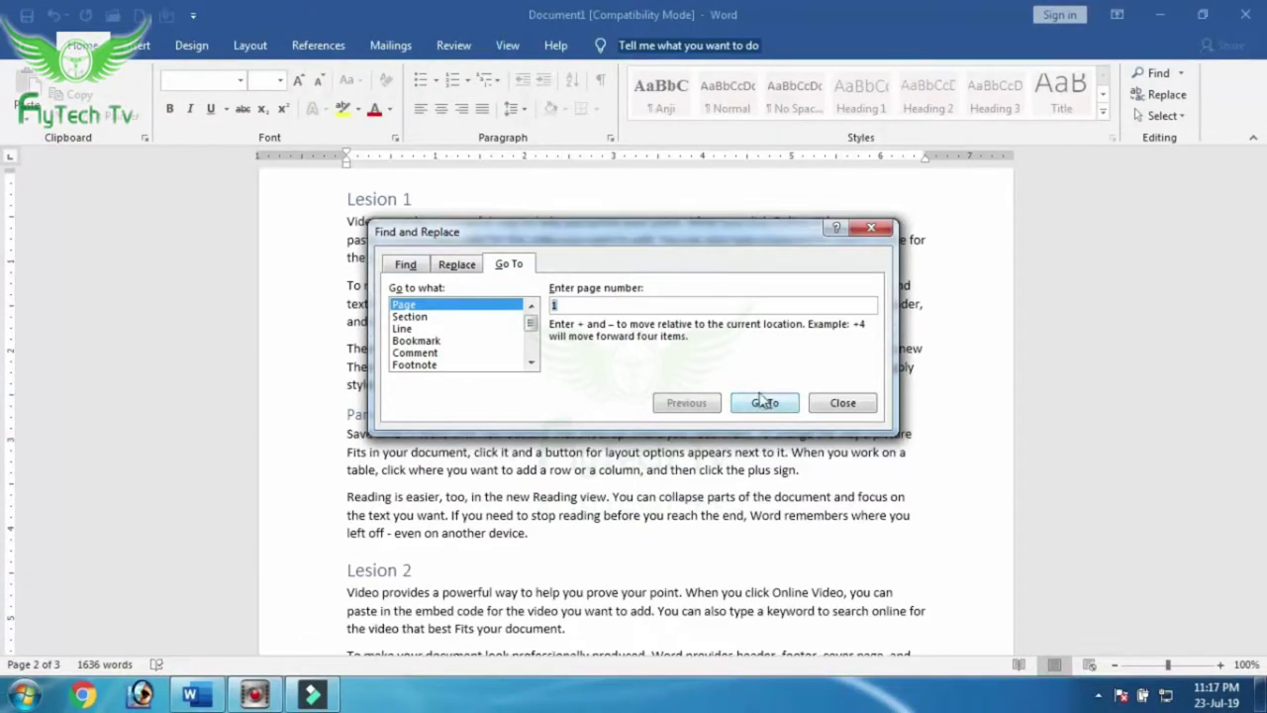
Jump to line 13 with Go To and turn on Line Number in the status bar
left_click(401, 329)
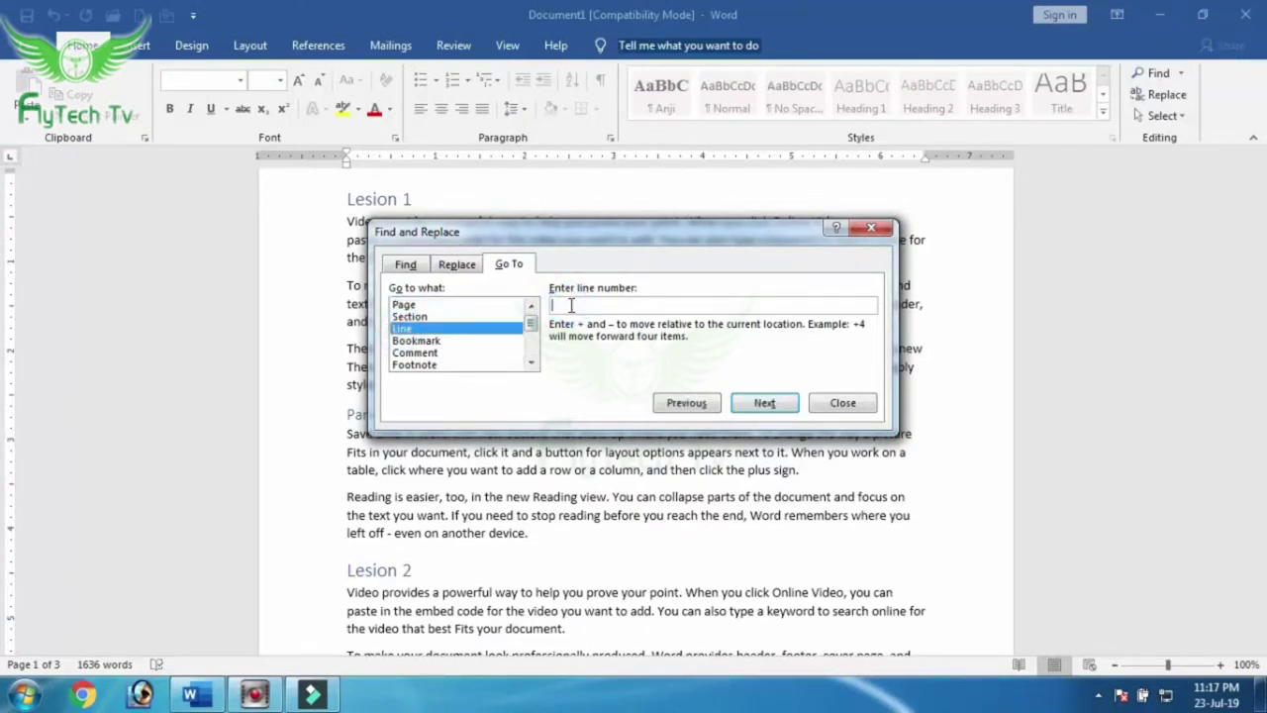
type("13")
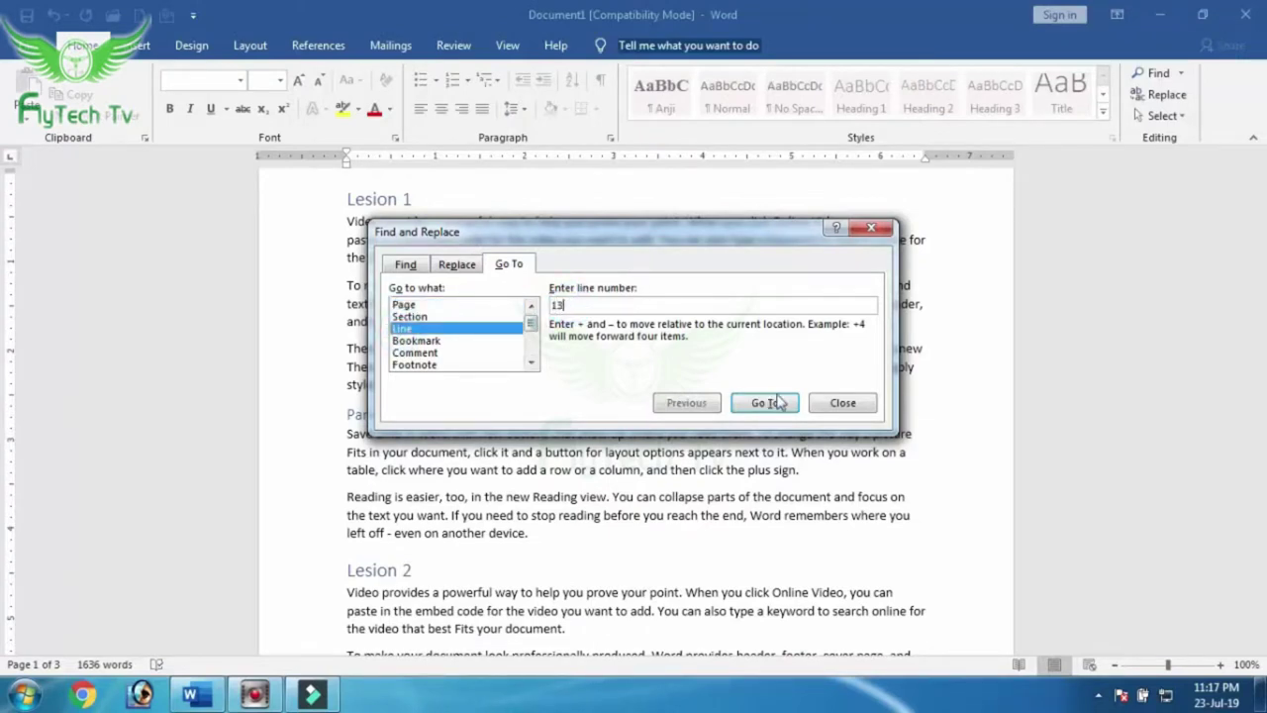
left_click(772, 403)
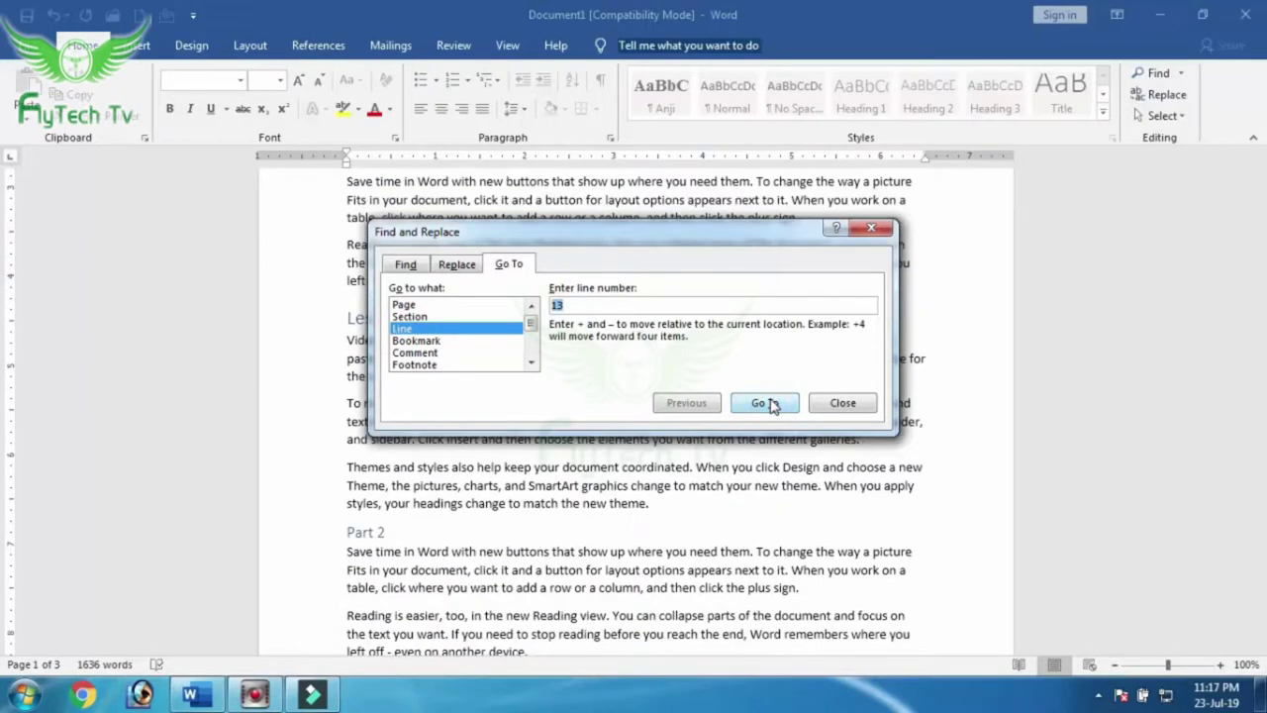
left_click_drag(557, 235, 723, 224)
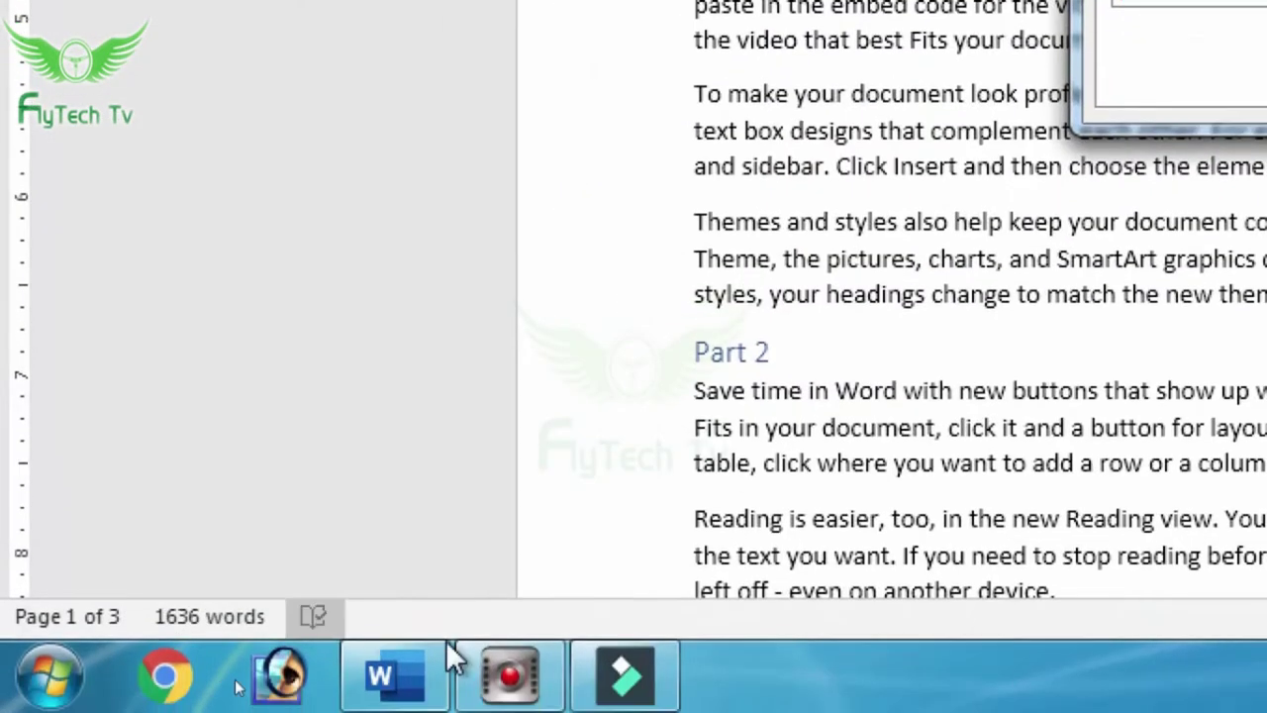
right_click(396, 616)
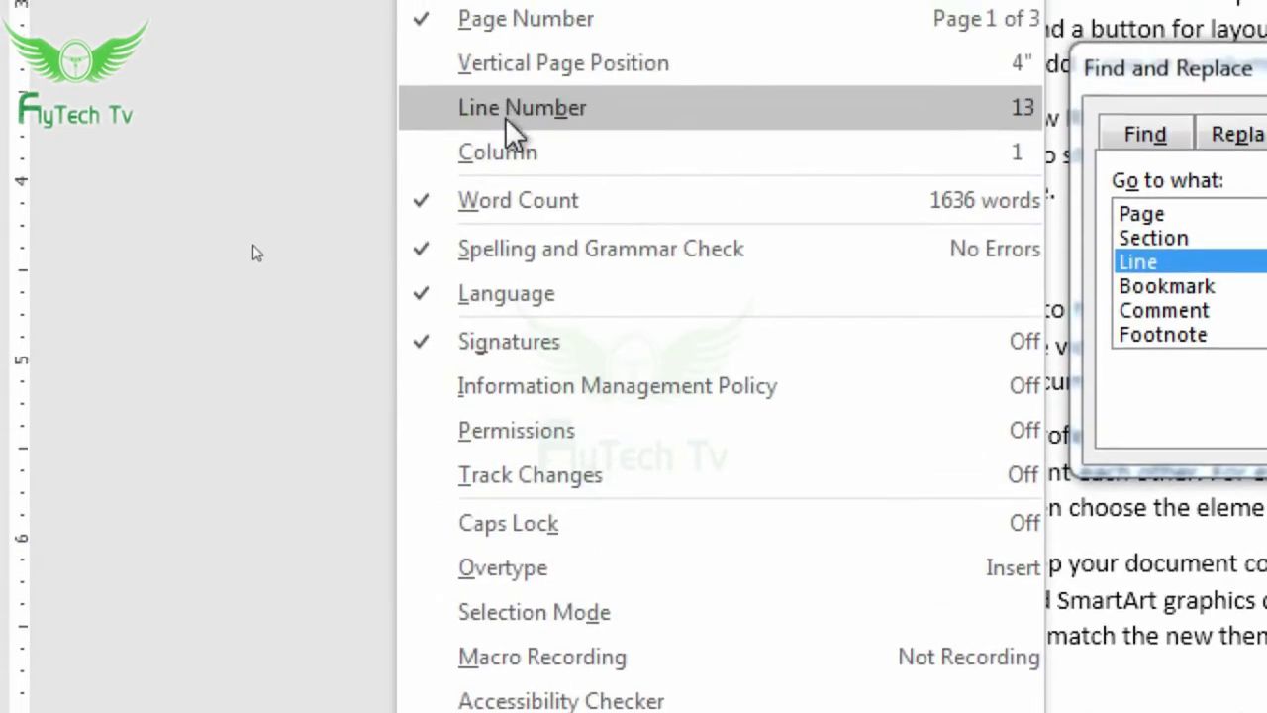
left_click(515, 120)
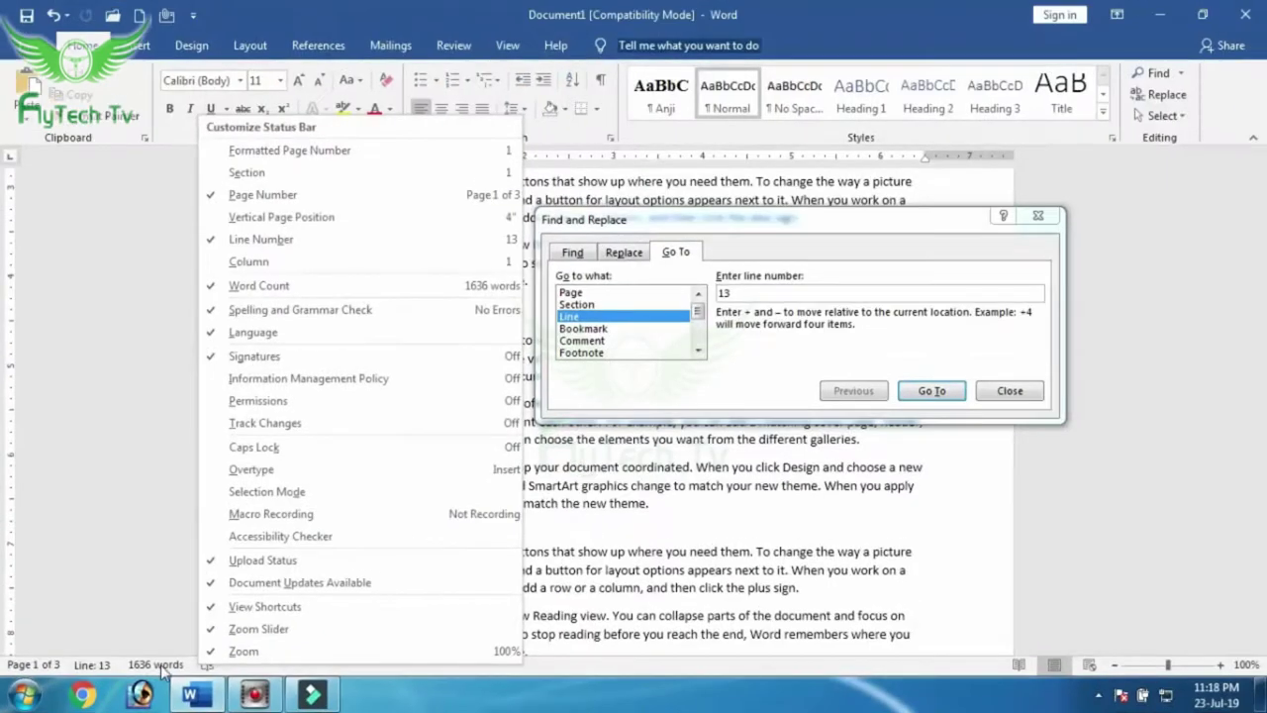
Jump to line 26, then to line 260 at the document end
left_click(927, 650)
left_click(777, 315)
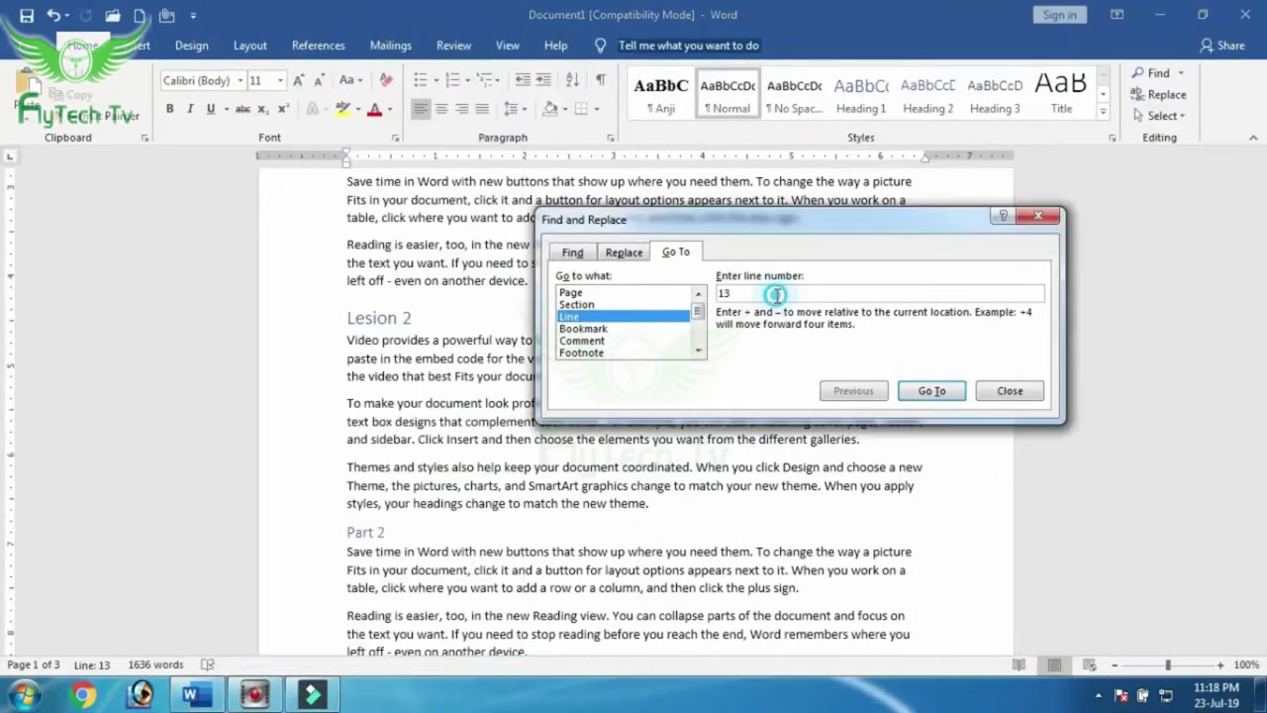
type("26")
left_click(932, 390)
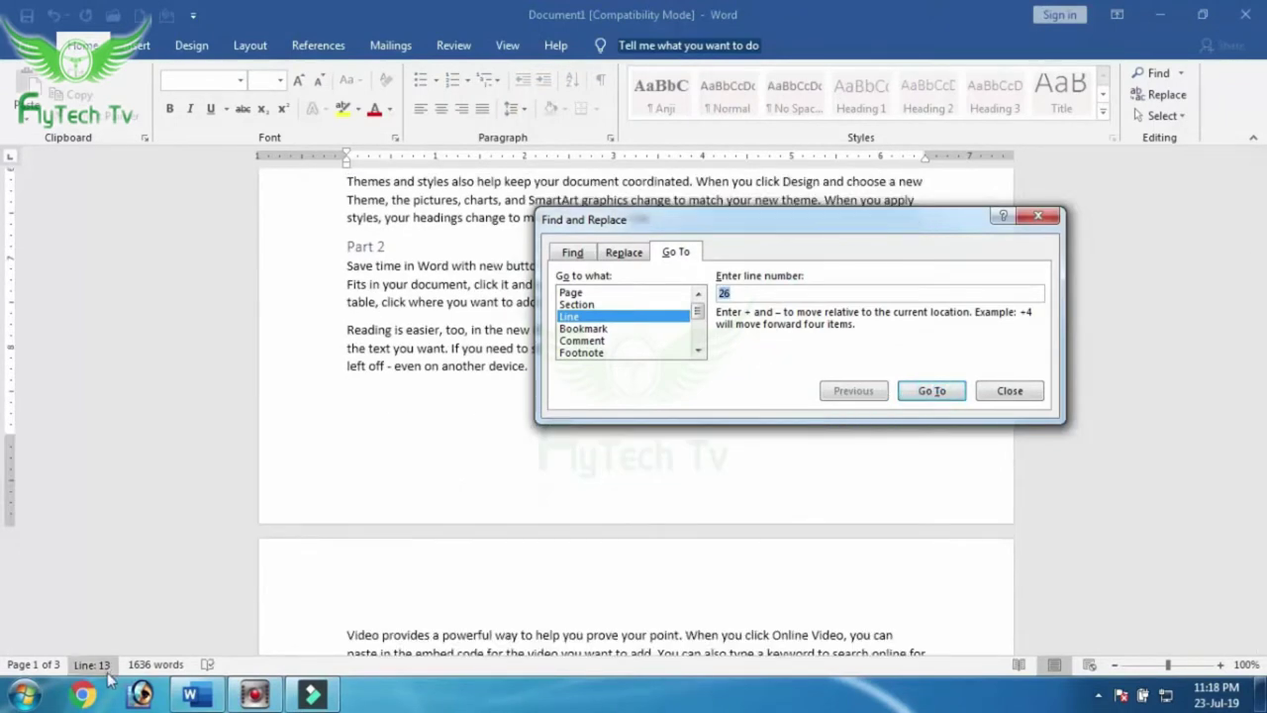
left_click(760, 293)
type("0")
left_click(932, 391)
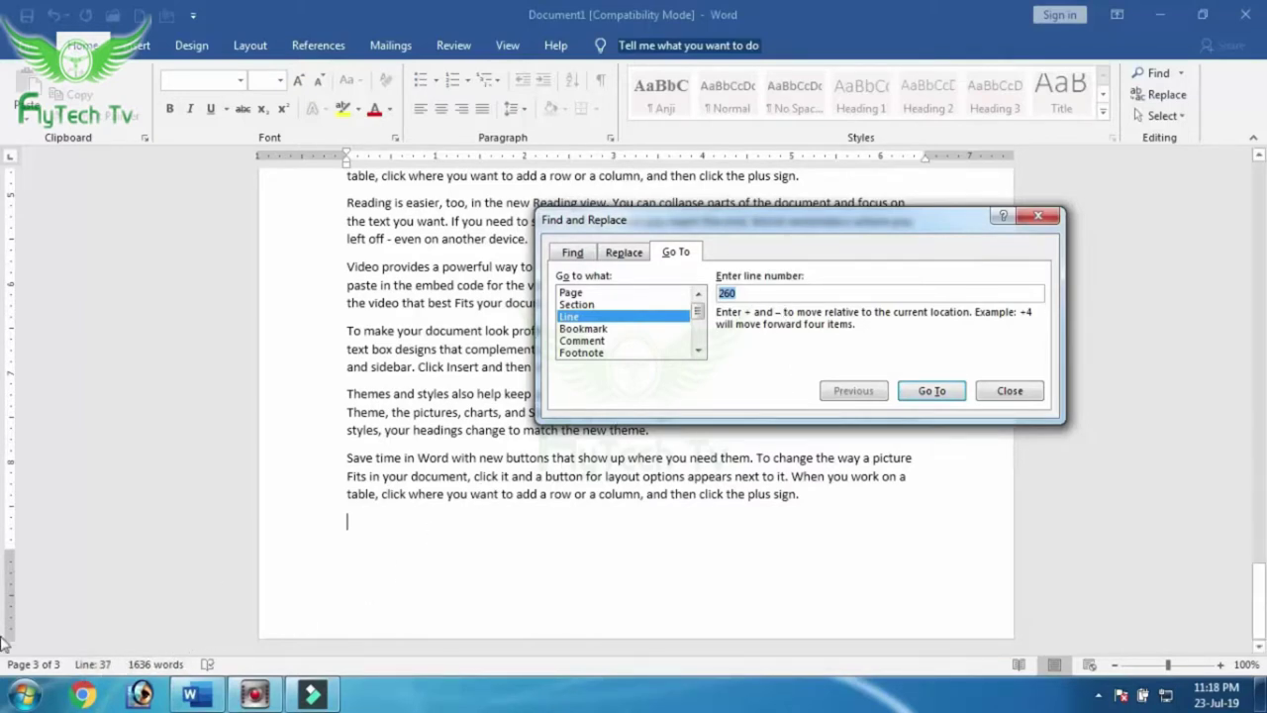
Jump to line 150, then to line 90
left_click(812, 293)
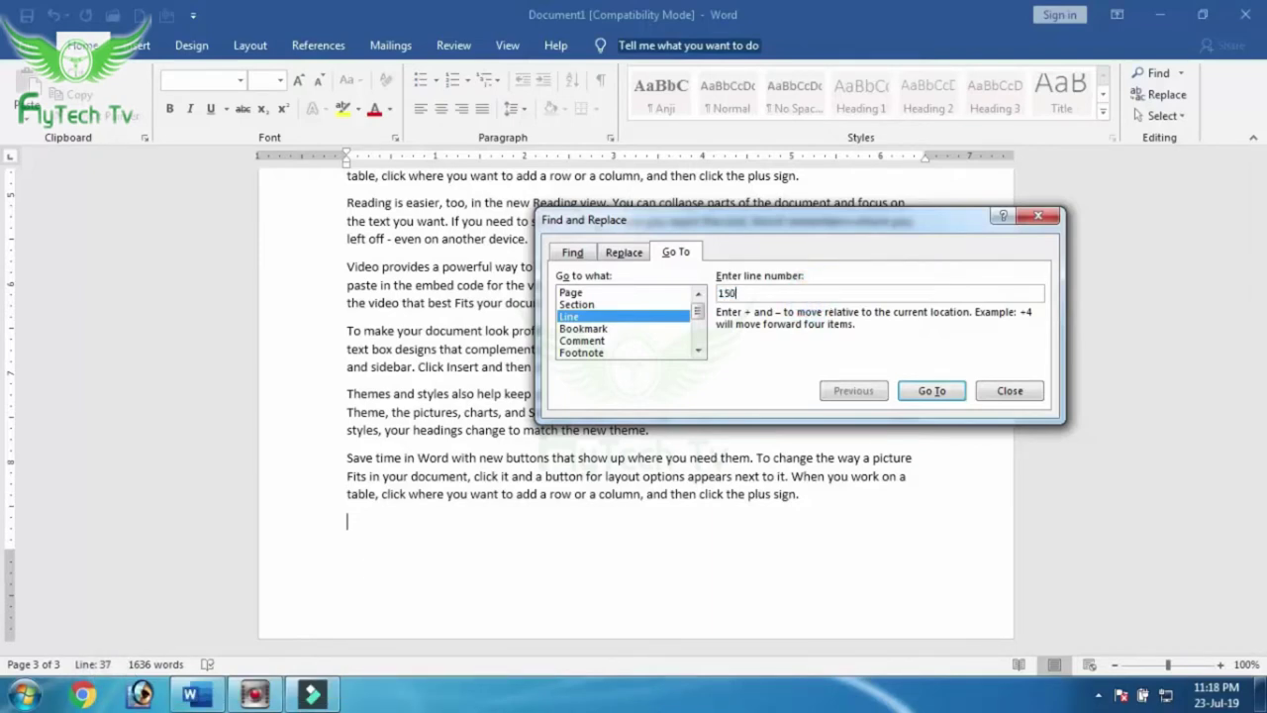
left_click(932, 390)
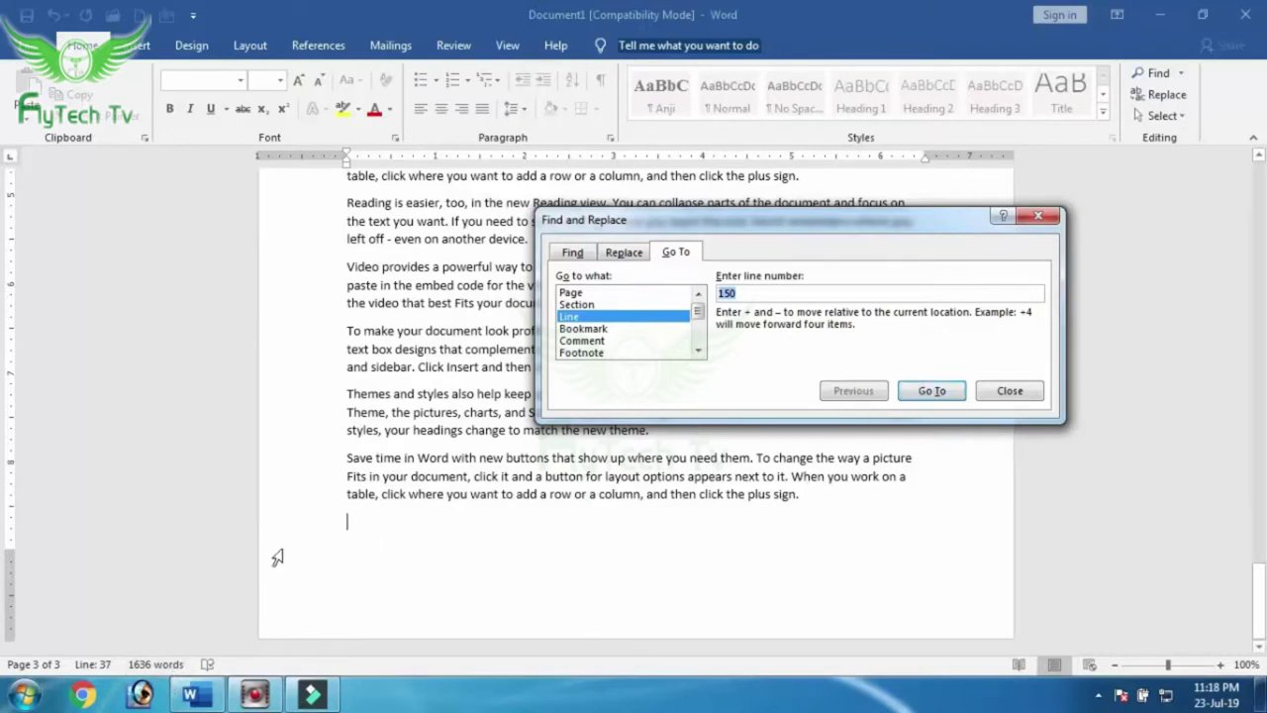
left_click(756, 293)
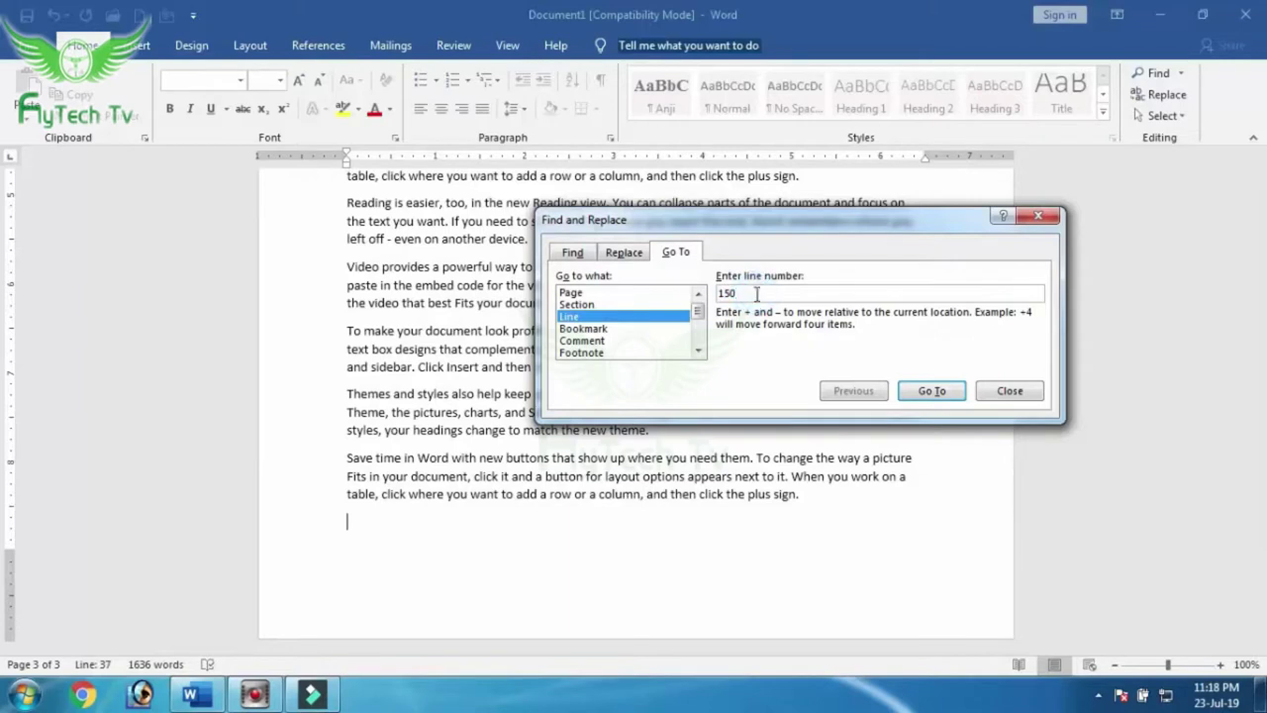
key("BackSpace")
type("90")
left_click(931, 390)
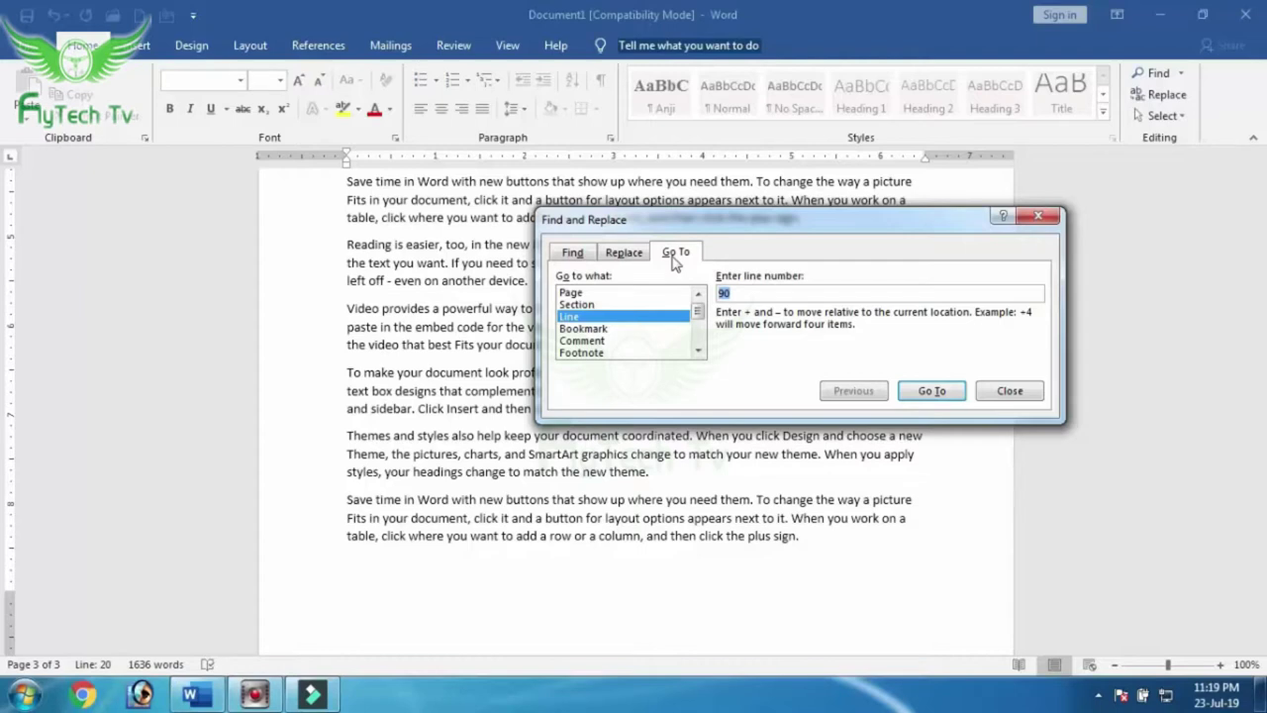
Look over the Find and Replace tabs showing Minny and fits, then close the dialog
left_click(572, 252)
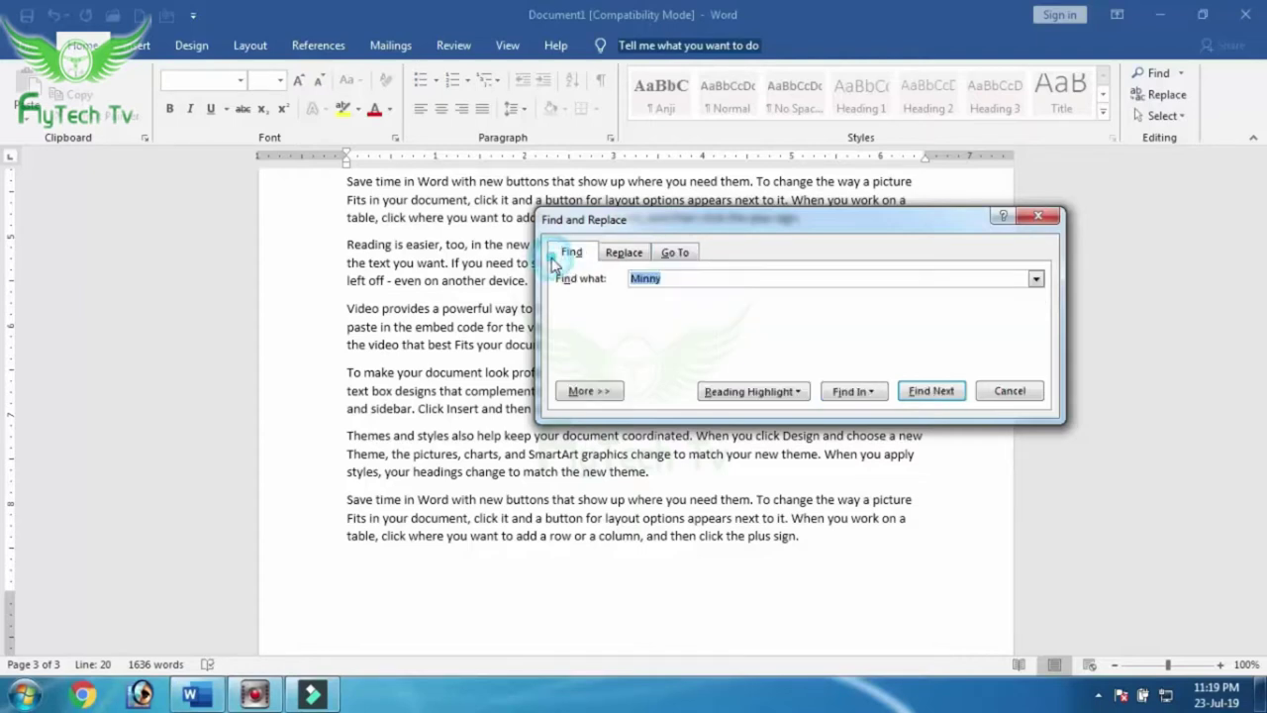
left_click(624, 251)
left_click(670, 253)
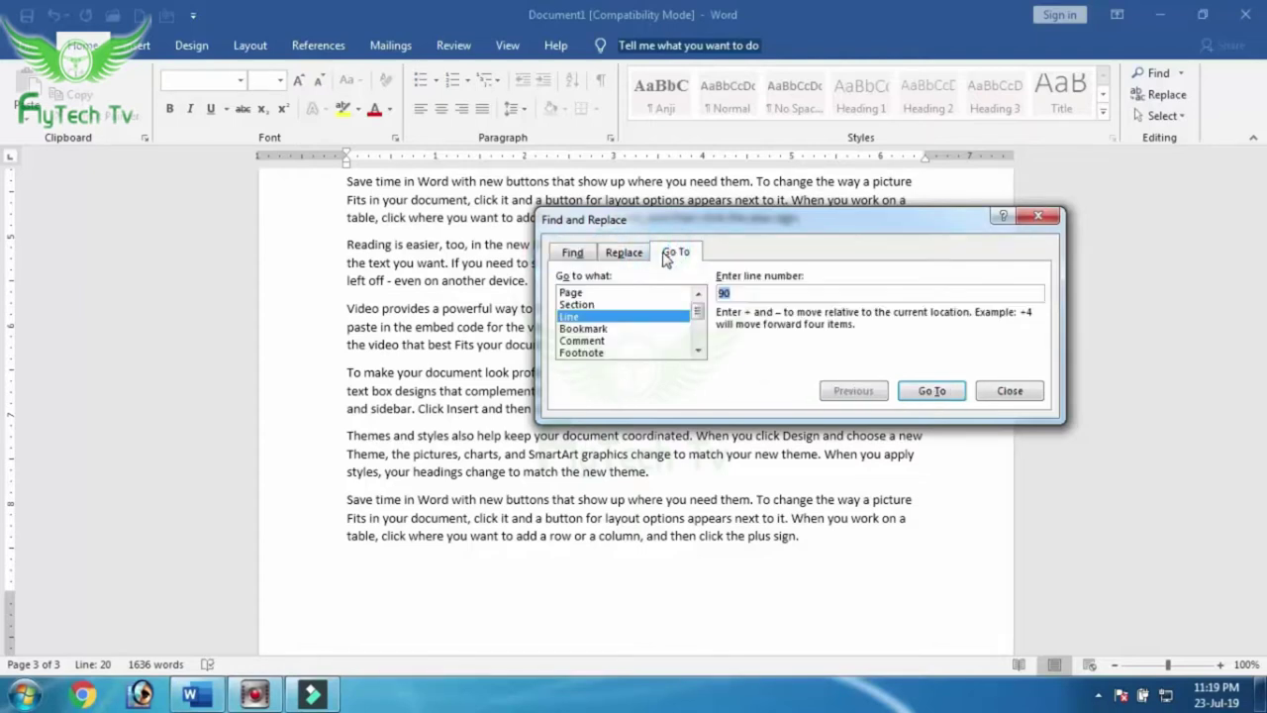
left_click(591, 253)
left_click(622, 252)
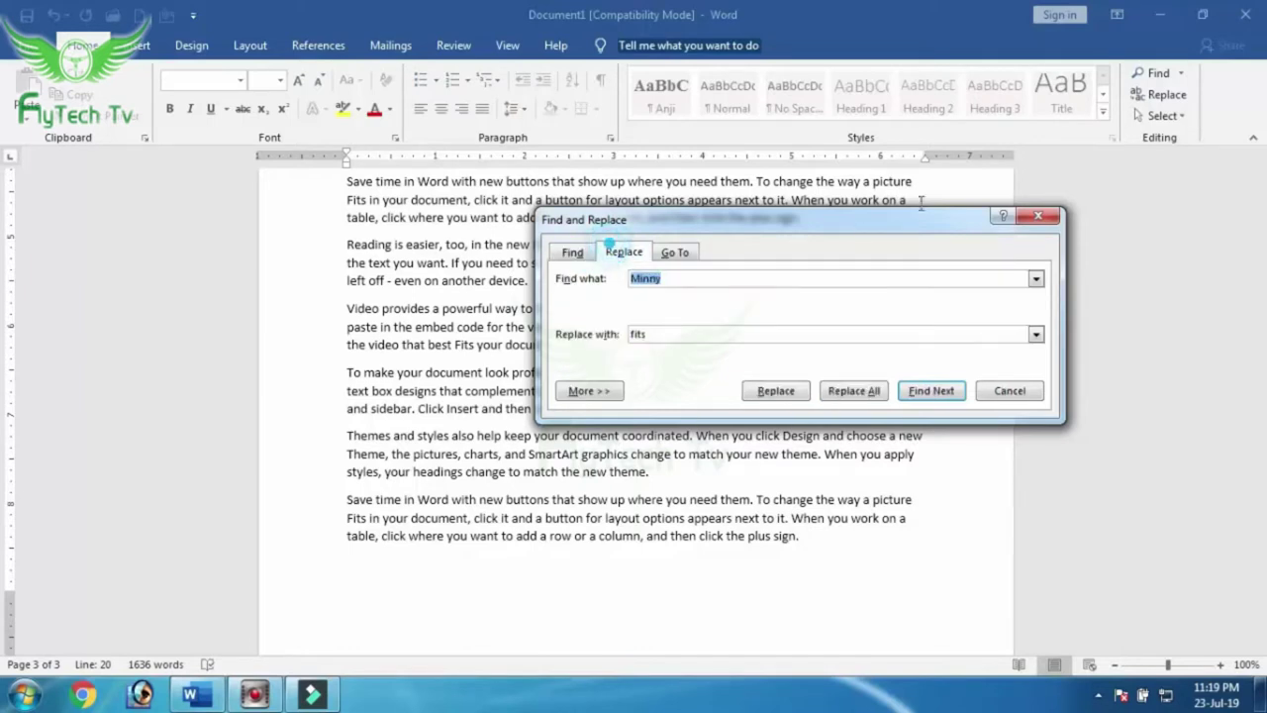
left_click(1037, 216)
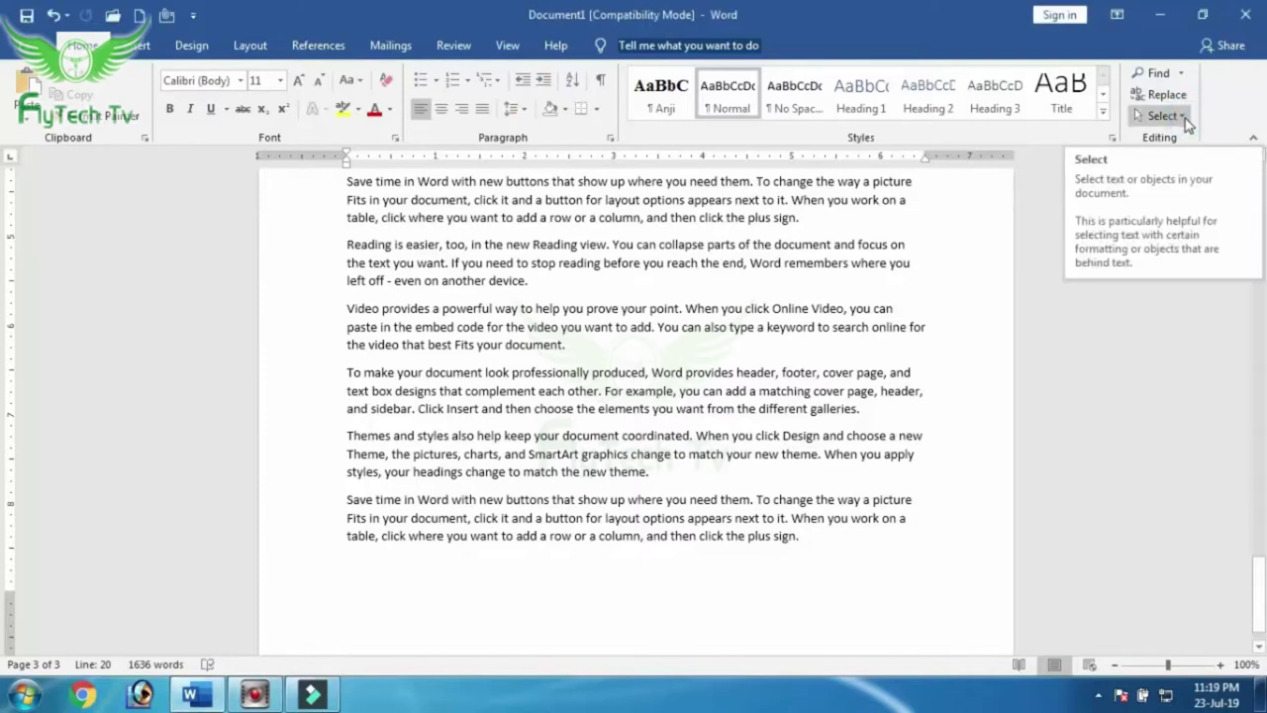
Select all document text with Select > Select All, deselect, then select all again with Ctrl+A
left_click(1185, 117)
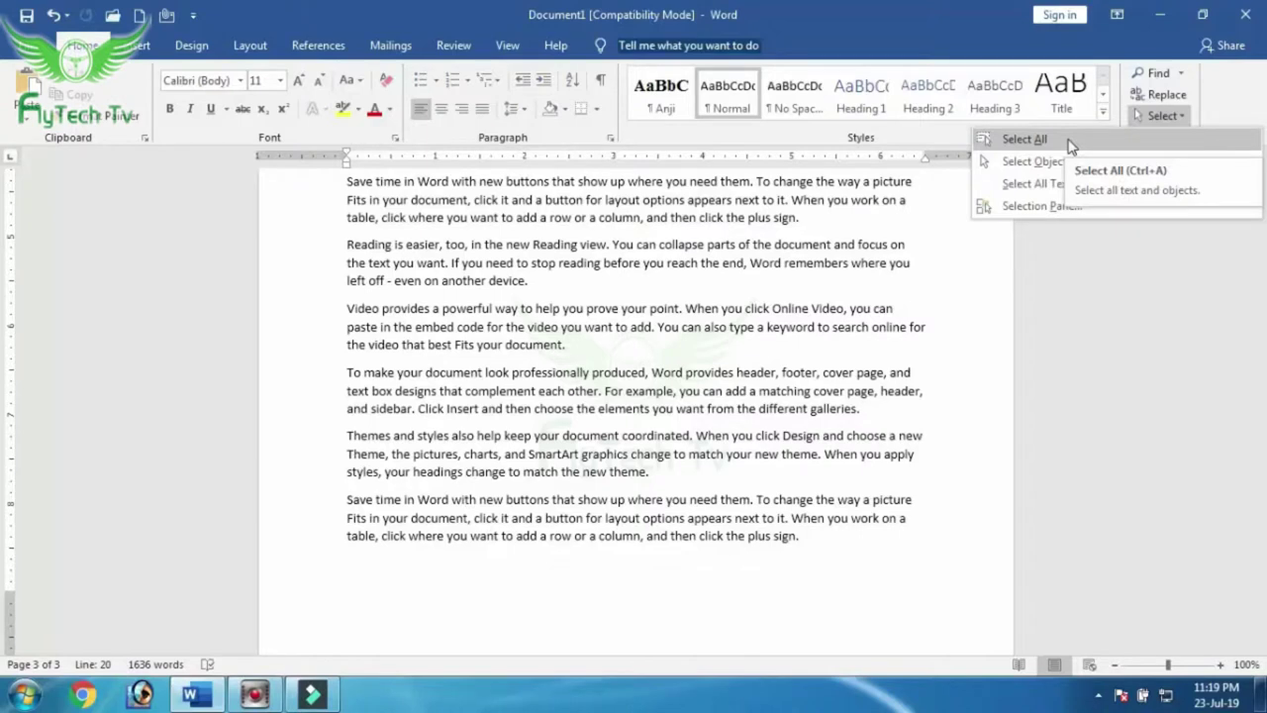
left_click(1070, 146)
scroll(648, 268, "up", 2)
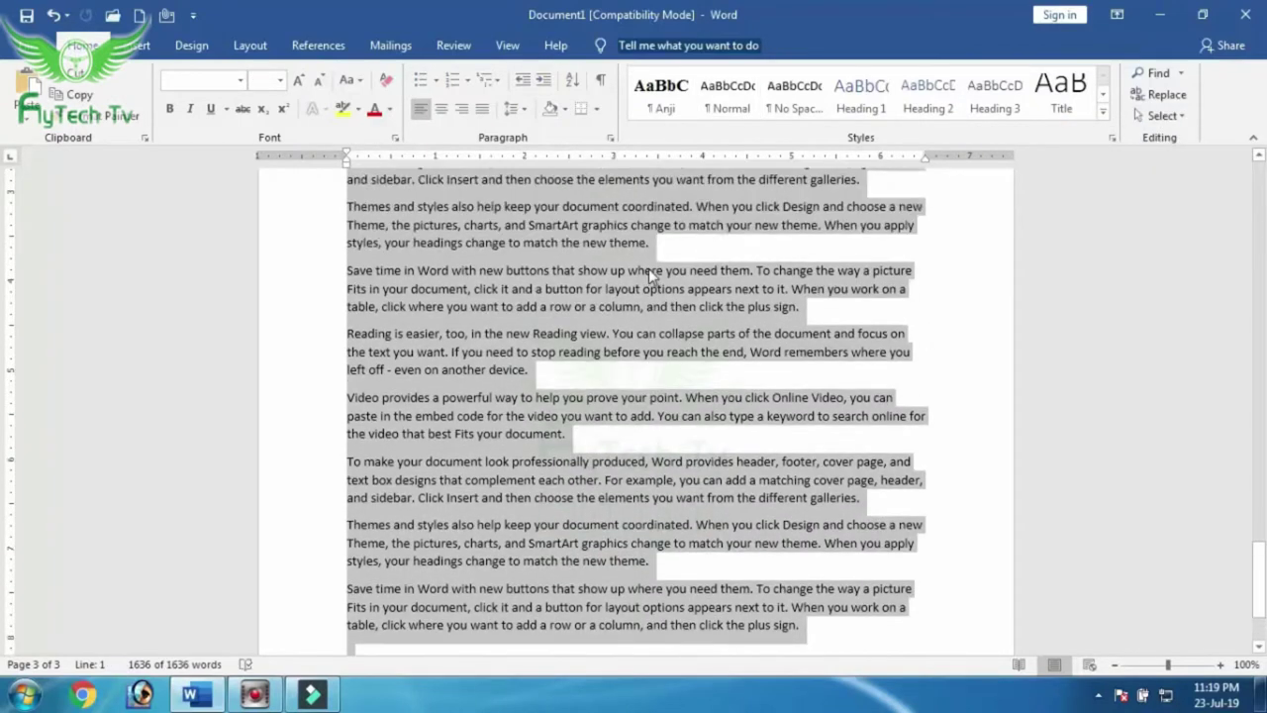
scroll(649, 268, "up", 15)
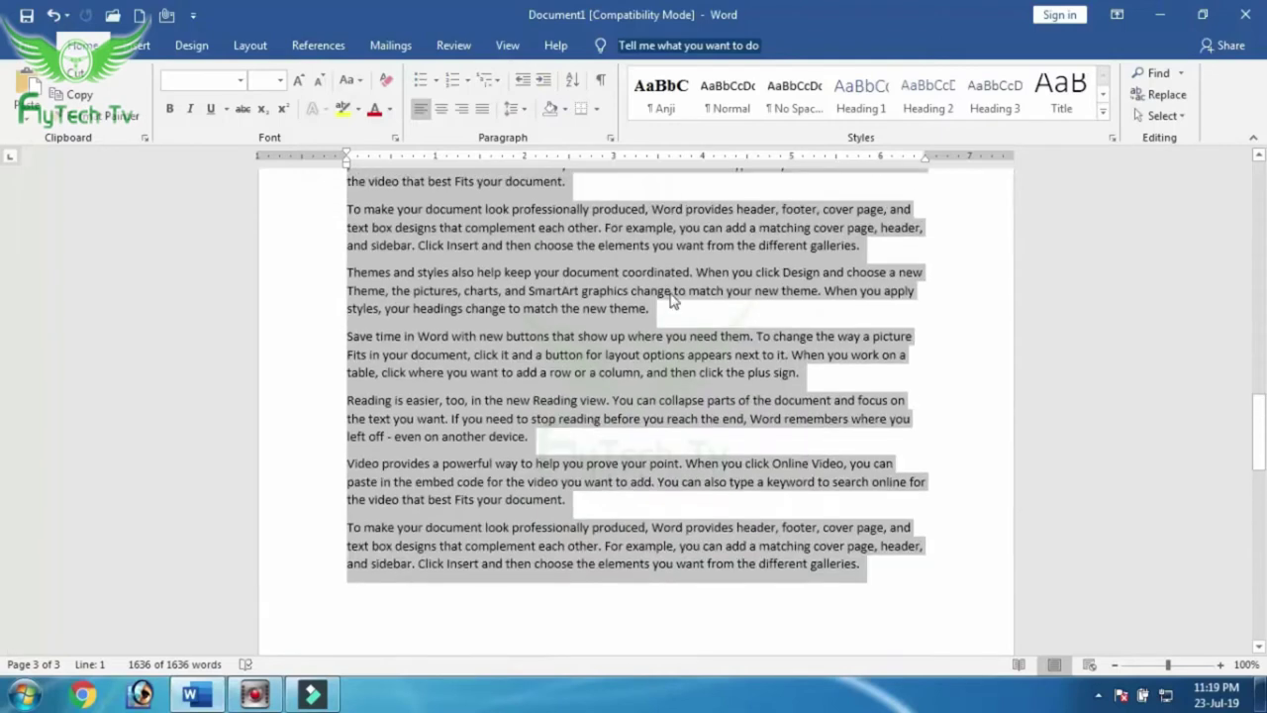
scroll(670, 300, "up", 3)
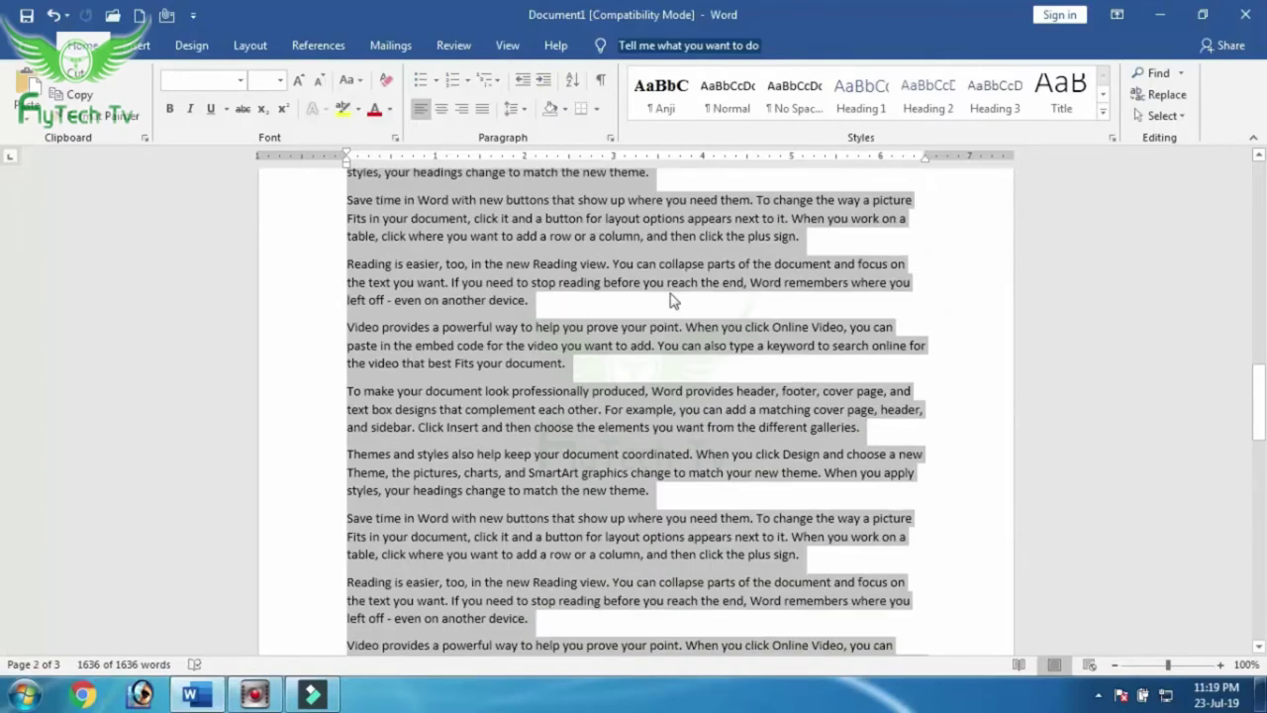
left_click(592, 315)
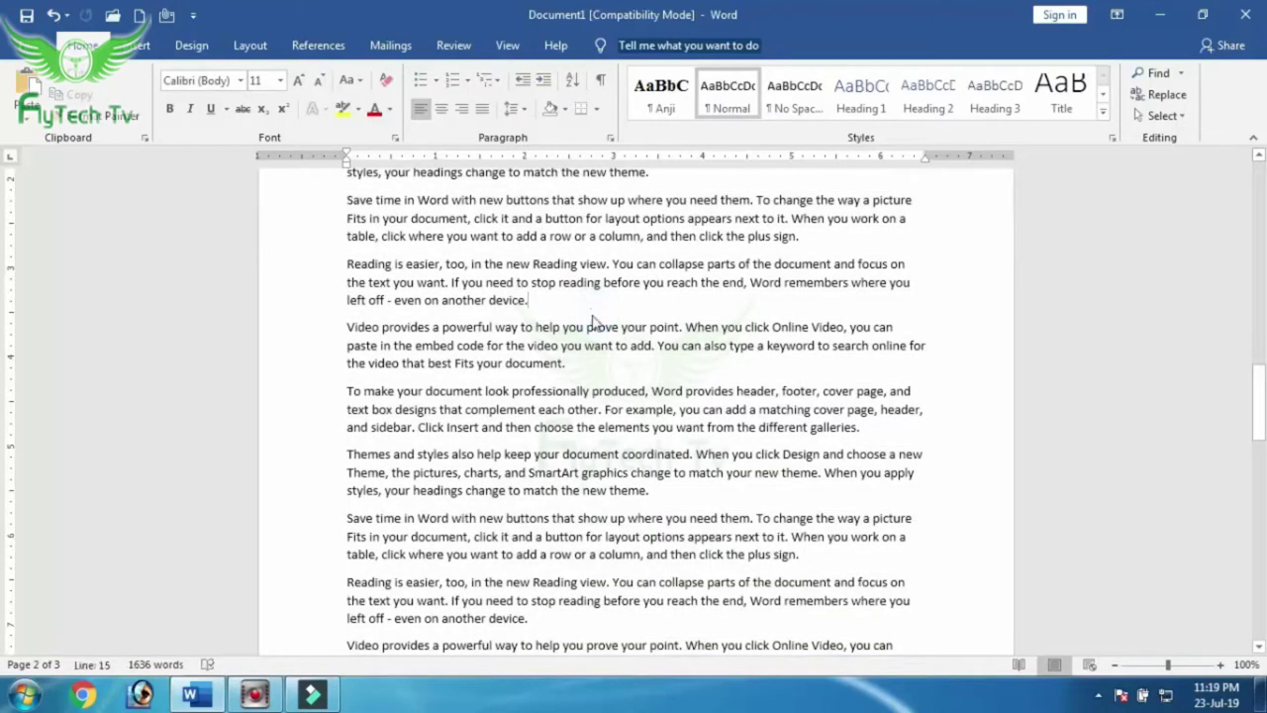
key("ctrl+a")
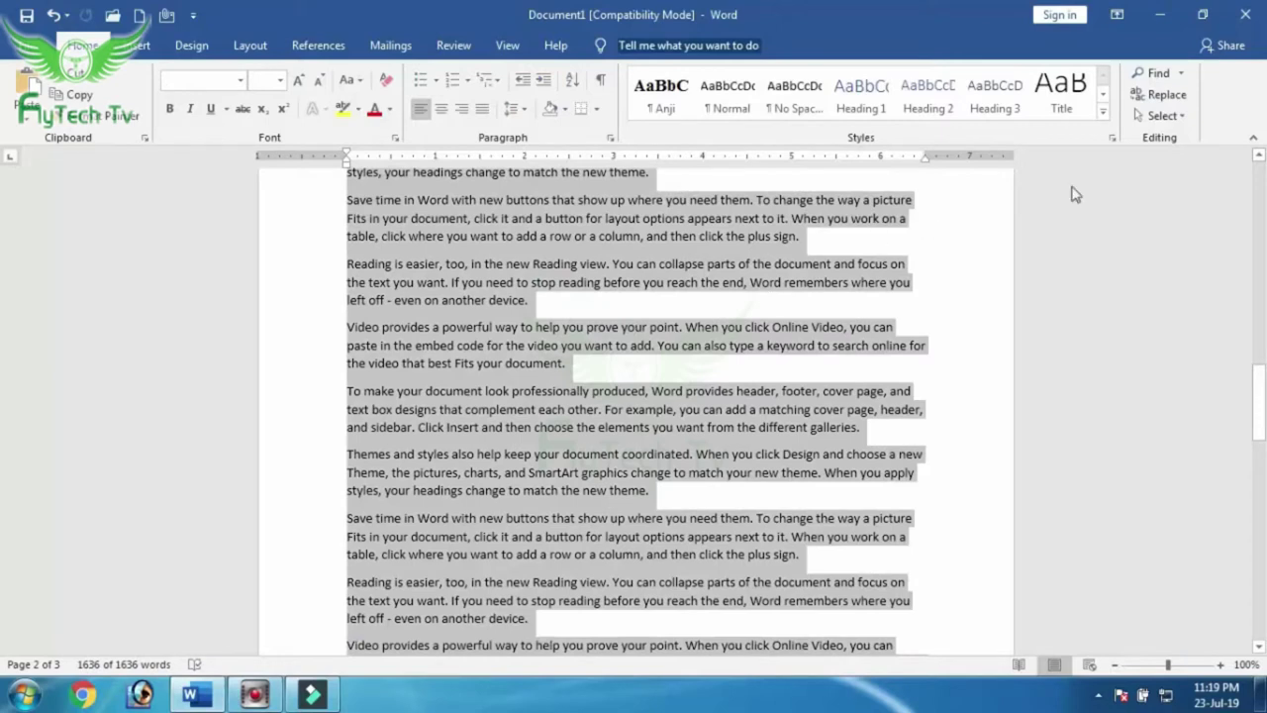
Clear the selection and place the insertion point in the first paragraph under Lesion 1
left_click(1188, 116)
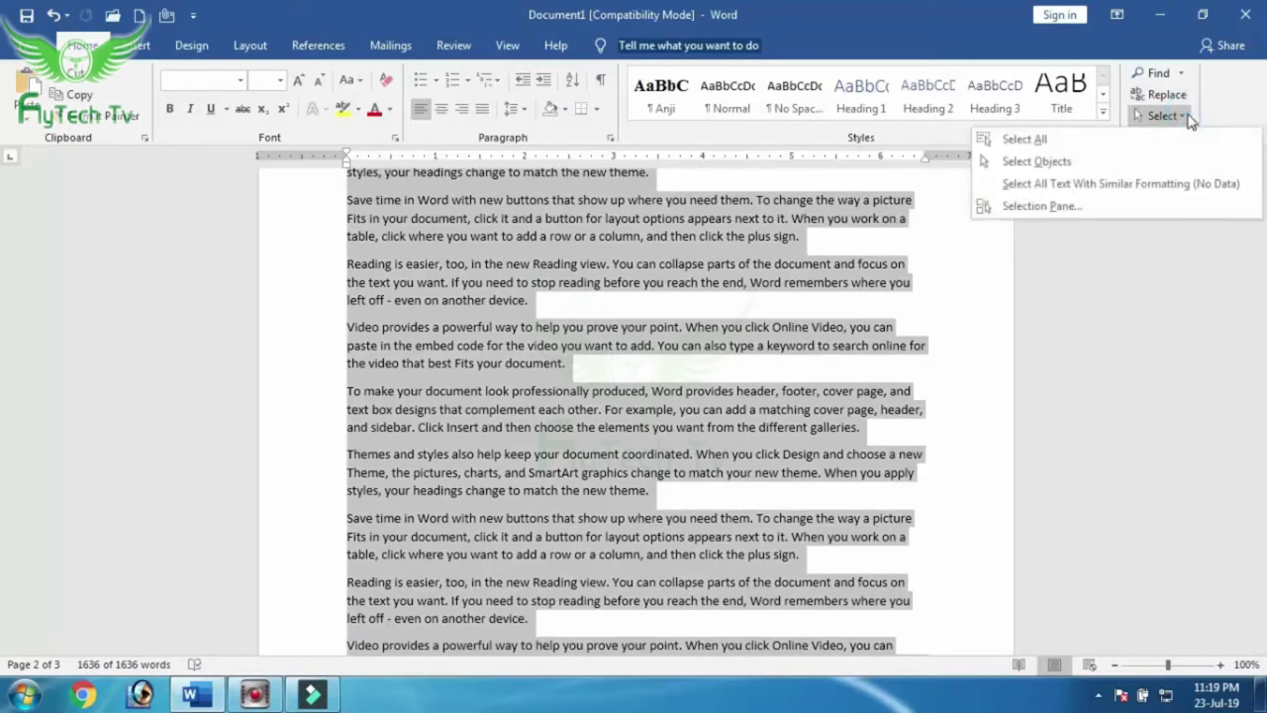
left_click(1066, 163)
left_click_drag(1257, 404, 1265, 201)
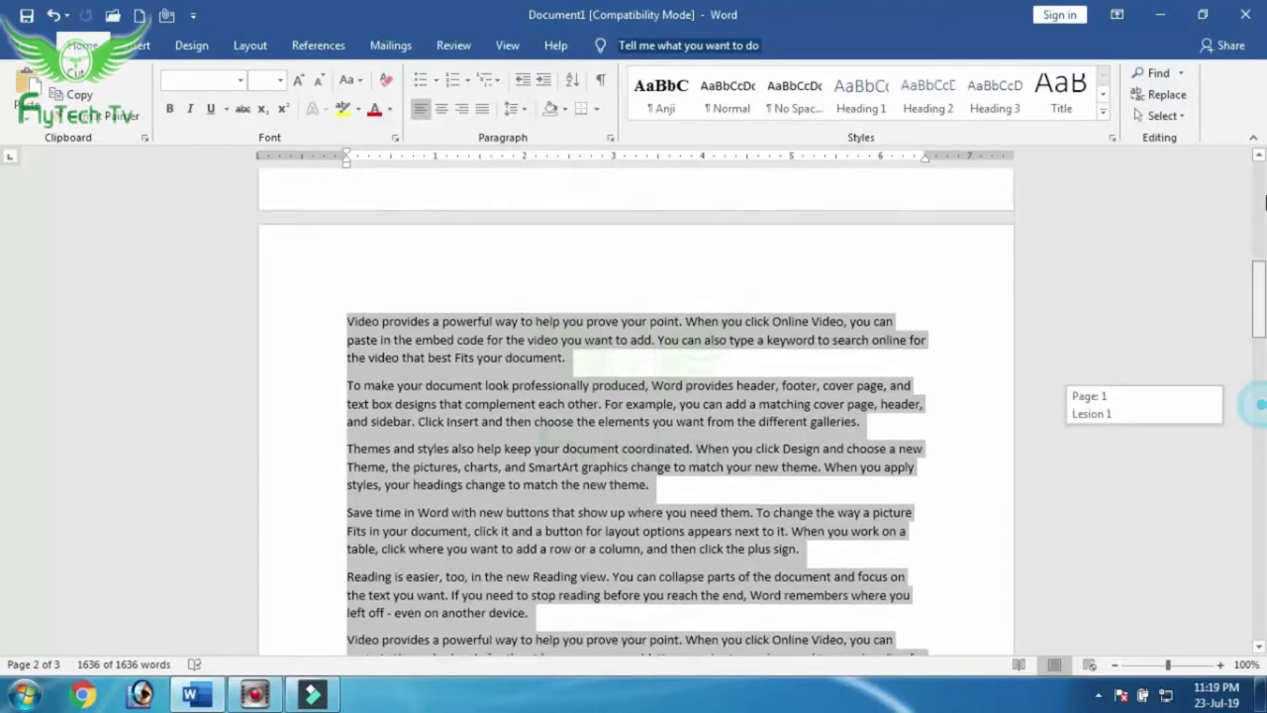
left_click(511, 277)
left_click(431, 359)
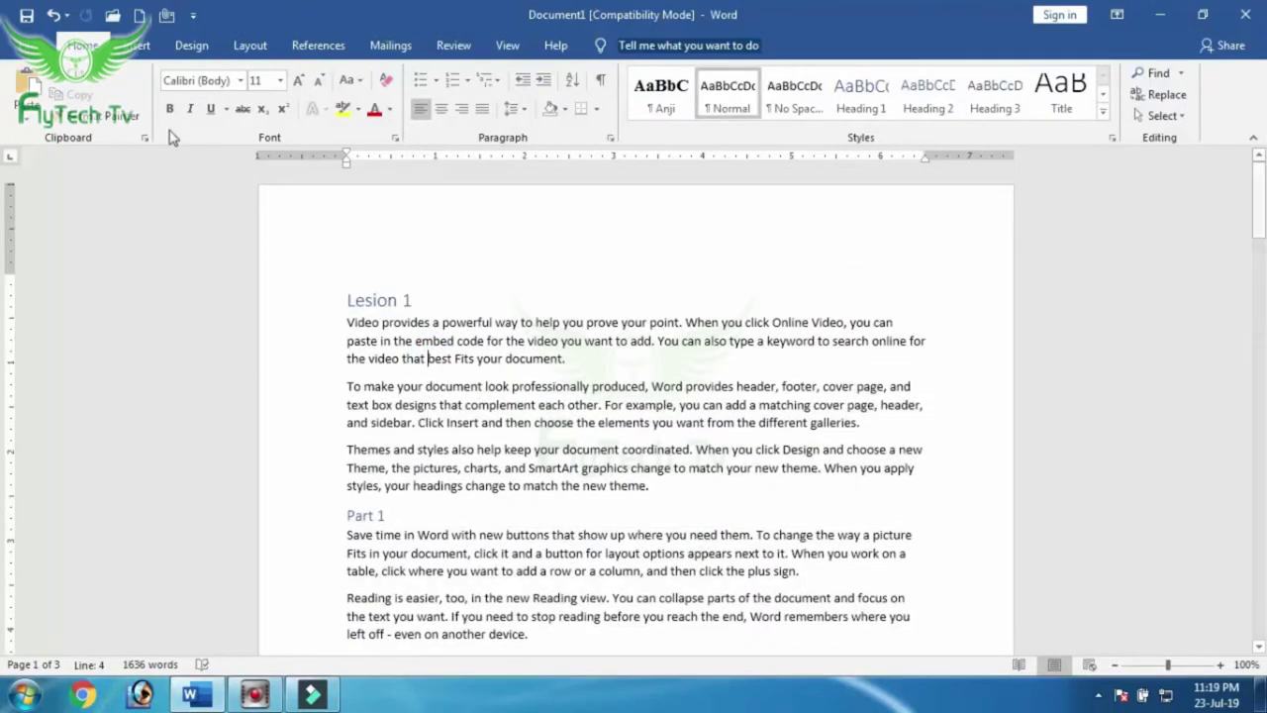
left_click(139, 46)
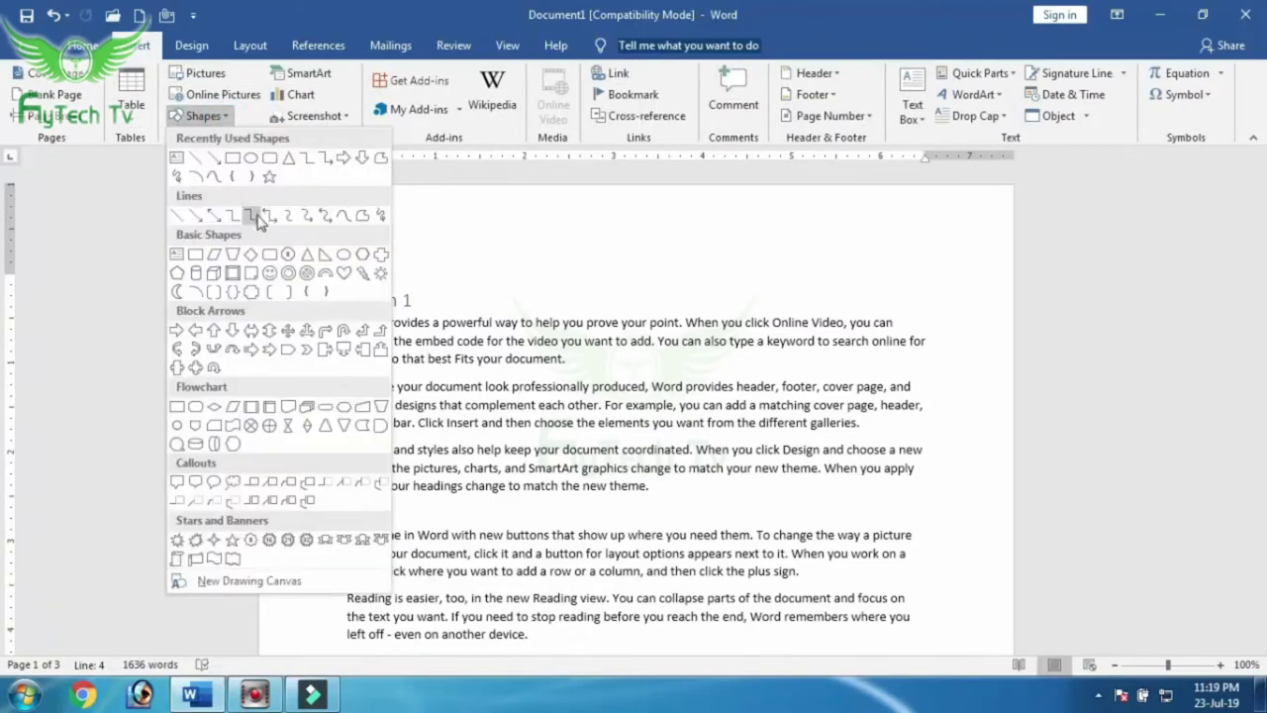
Draw a rectangle over the first paragraphs and a pentagon arrow to its right
left_click(233, 162)
left_click_drag(433, 312, 552, 415)
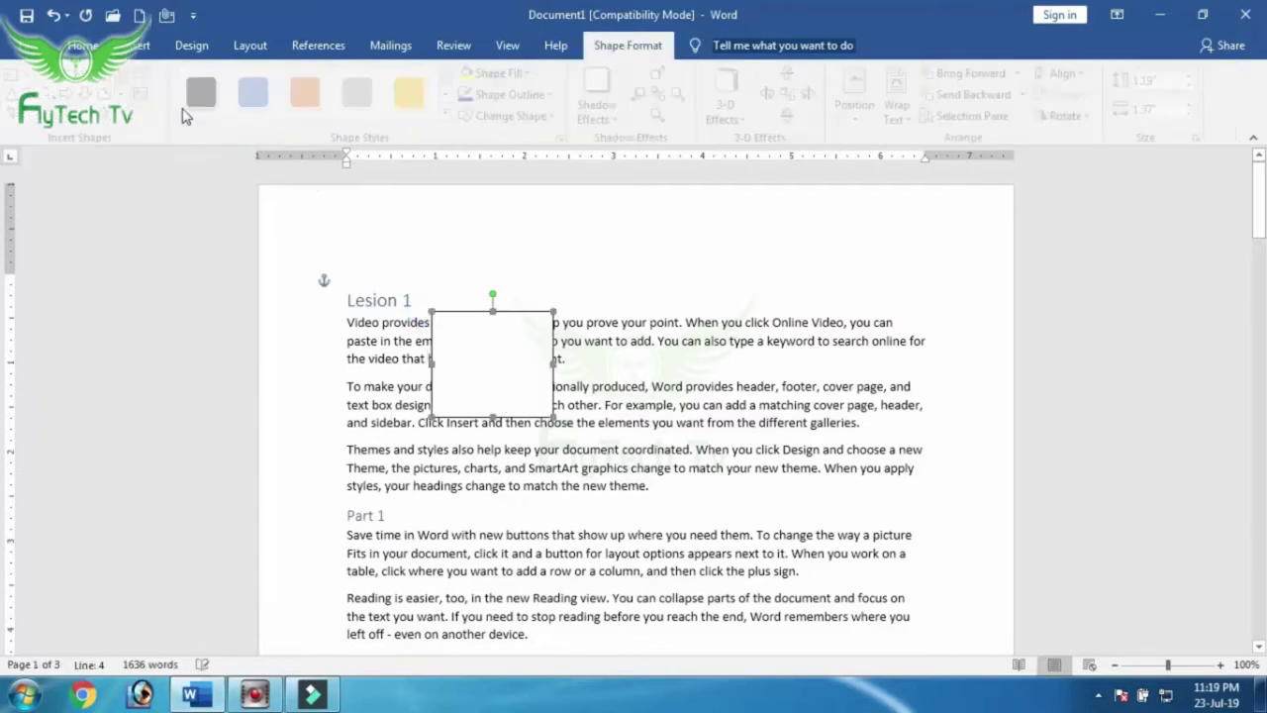
left_click(75, 96)
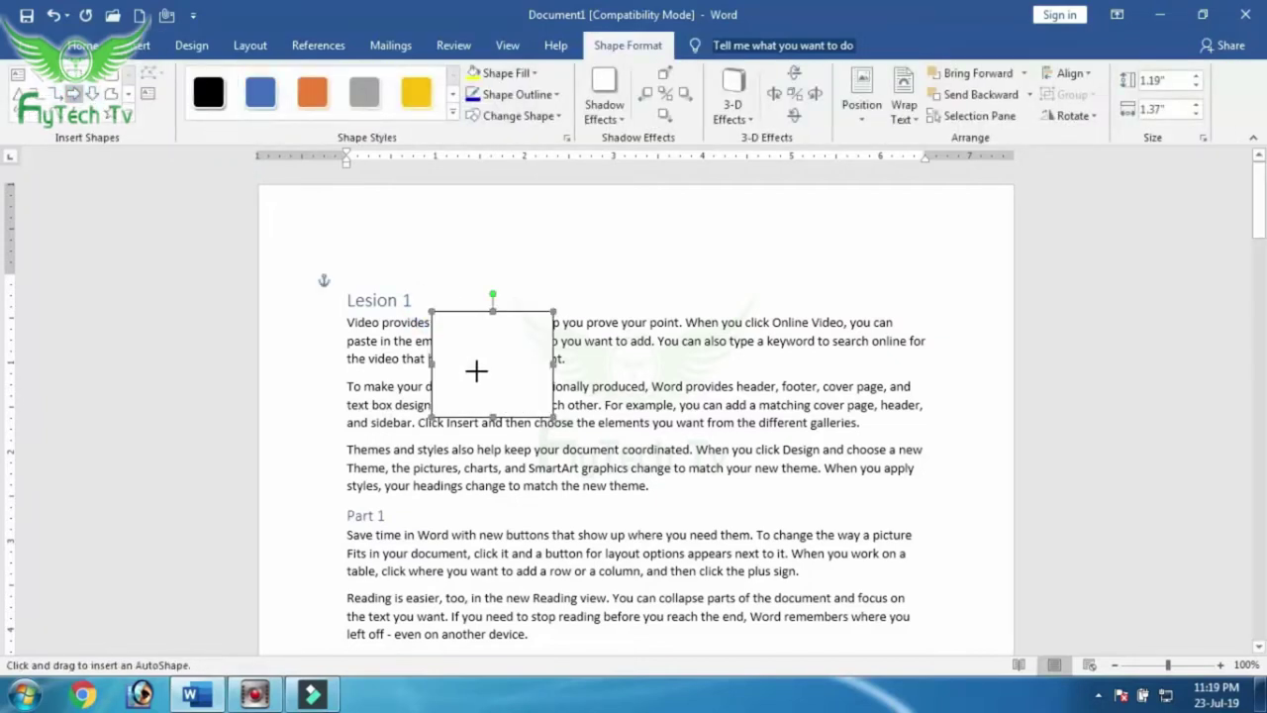
left_click_drag(586, 334, 681, 423)
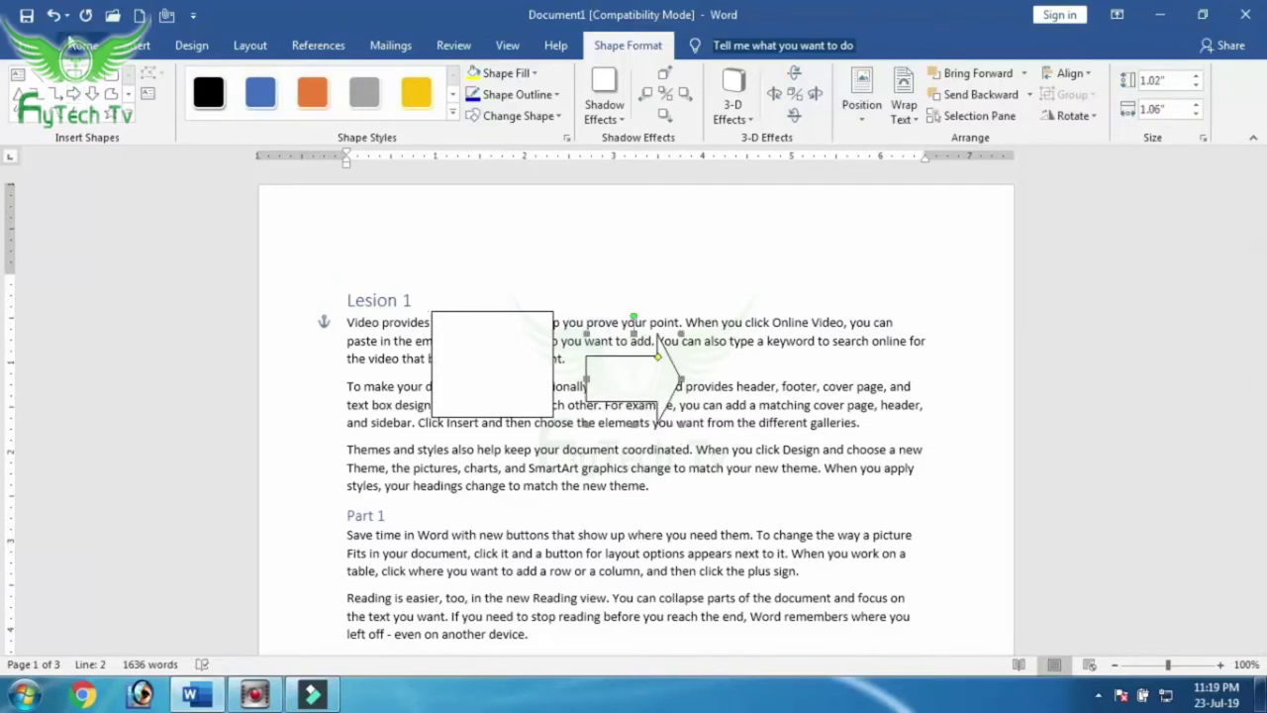
Nudge the rectangle slightly right and down, then deselect it
left_click(83, 45)
left_click(743, 402)
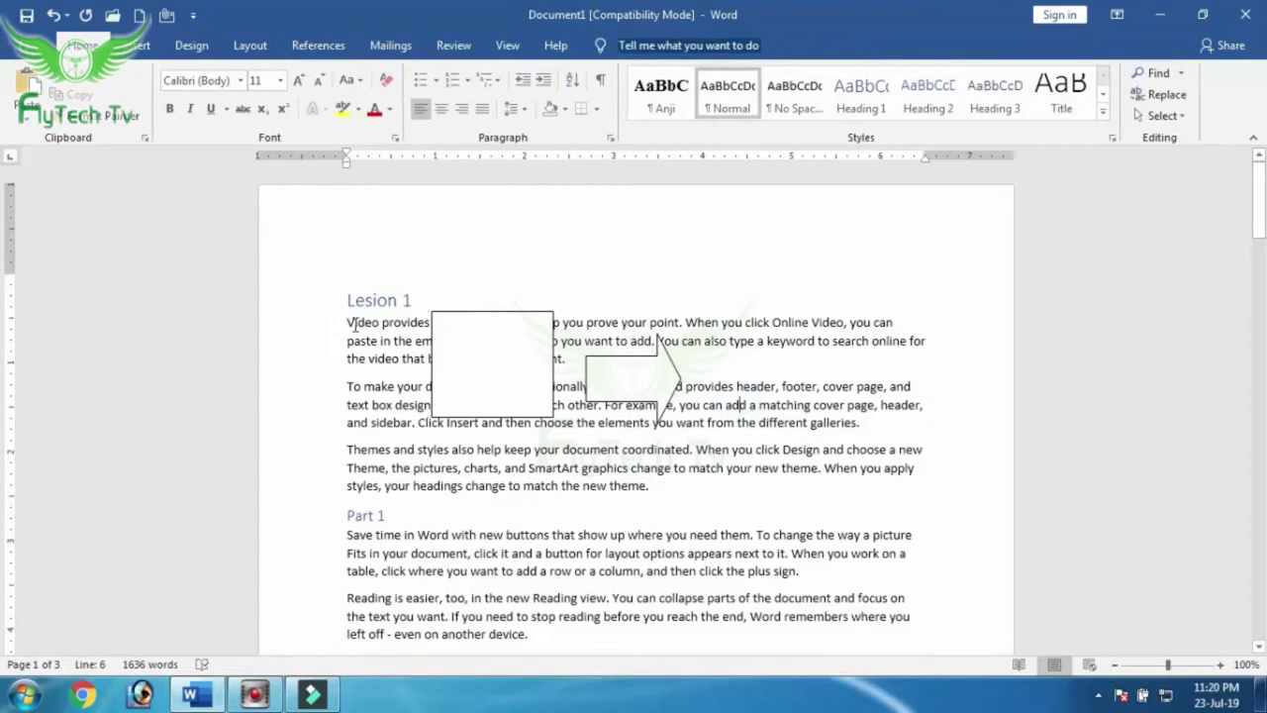
left_click_drag(348, 322, 783, 475)
left_click(727, 469)
left_click(504, 375)
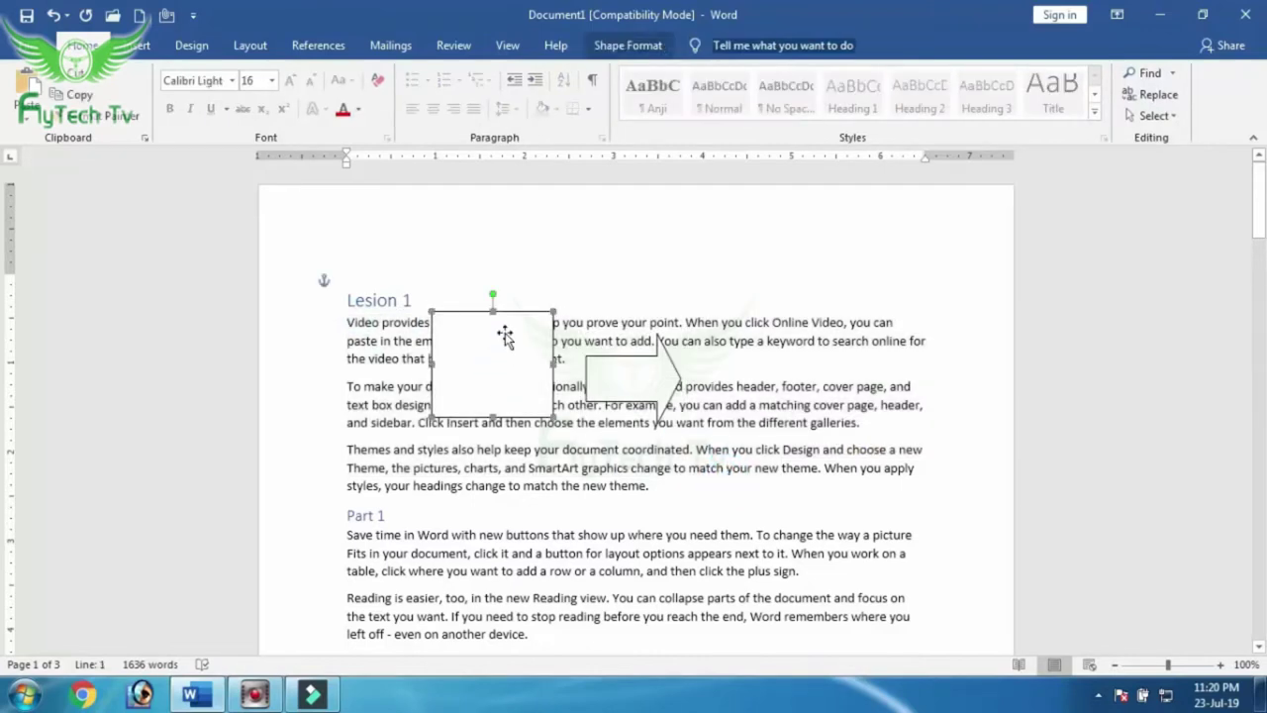
left_click(504, 337)
left_click_drag(794, 339, 468, 357)
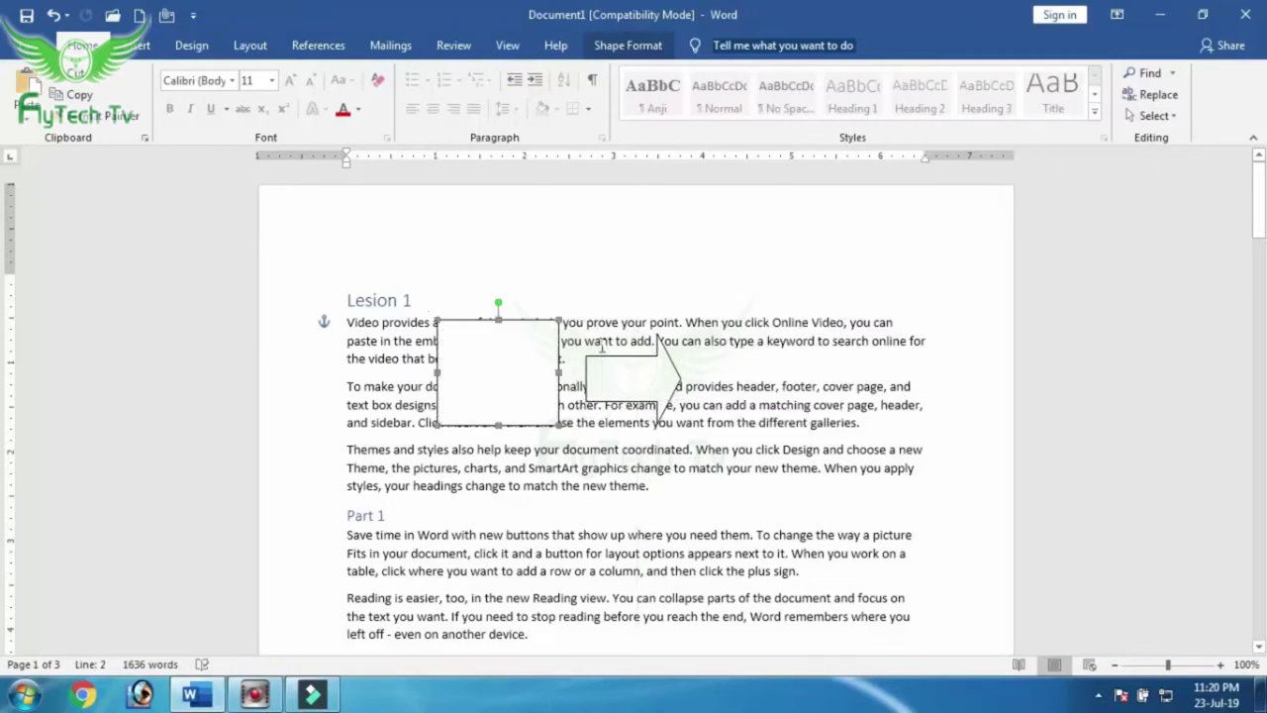
left_click(709, 368)
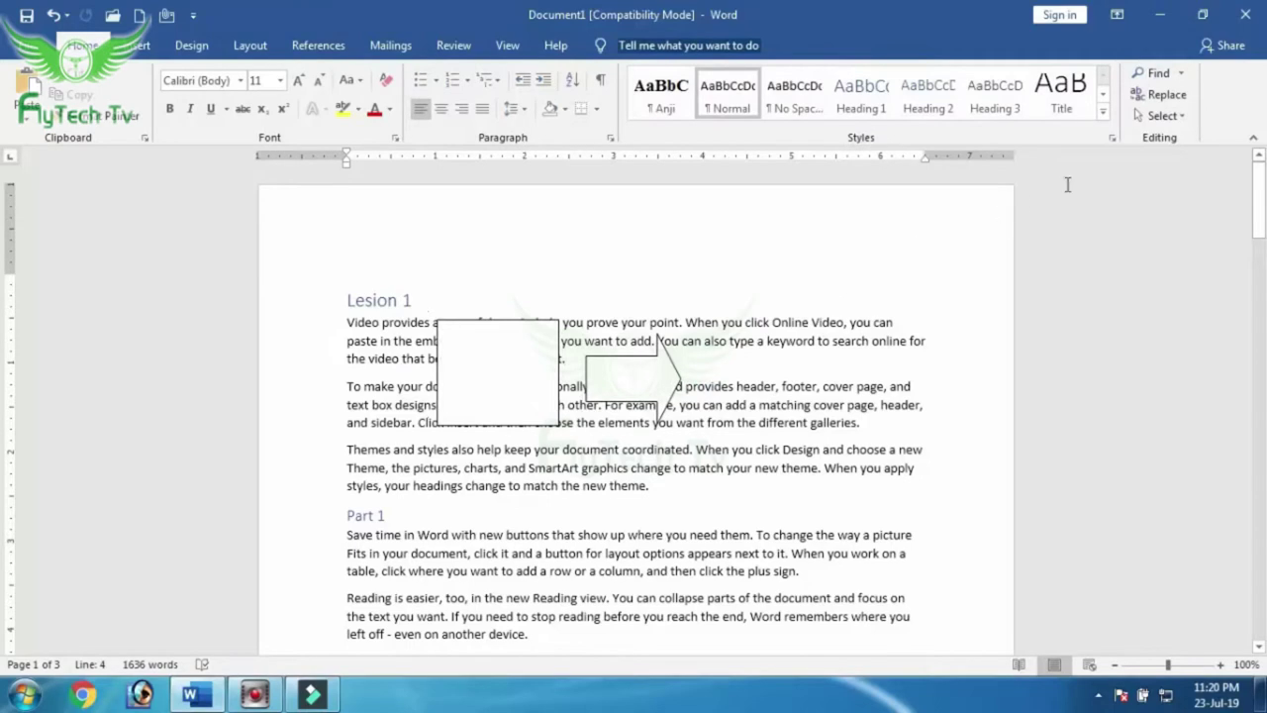
Marquee-select the rectangle and arrow with Select Objects, then delete them
left_click(1163, 115)
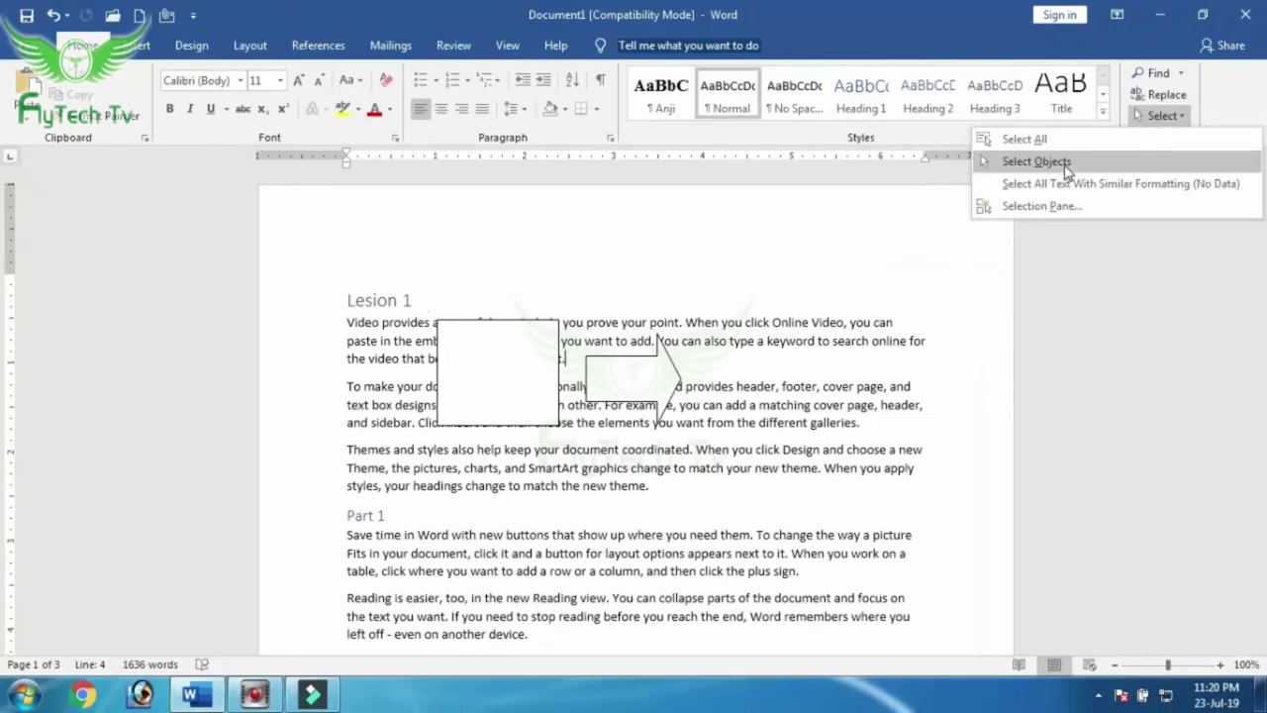
left_click(1066, 166)
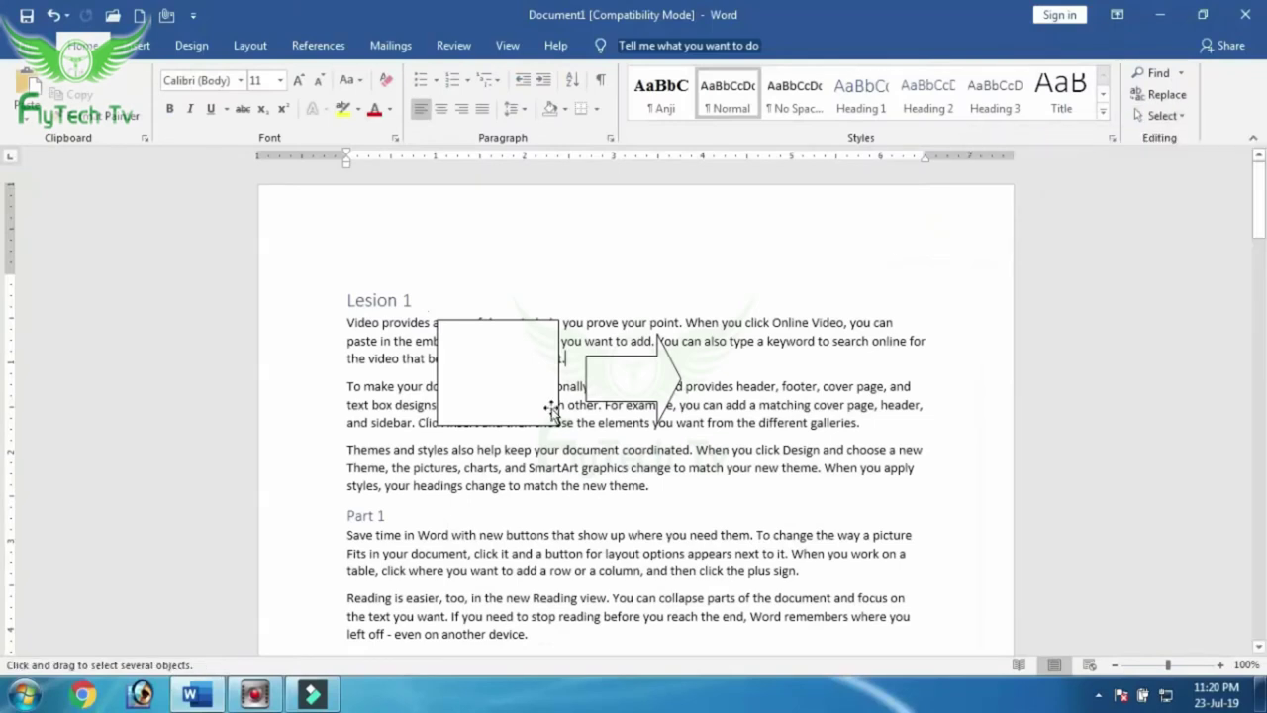
left_click(607, 375)
left_click(501, 379)
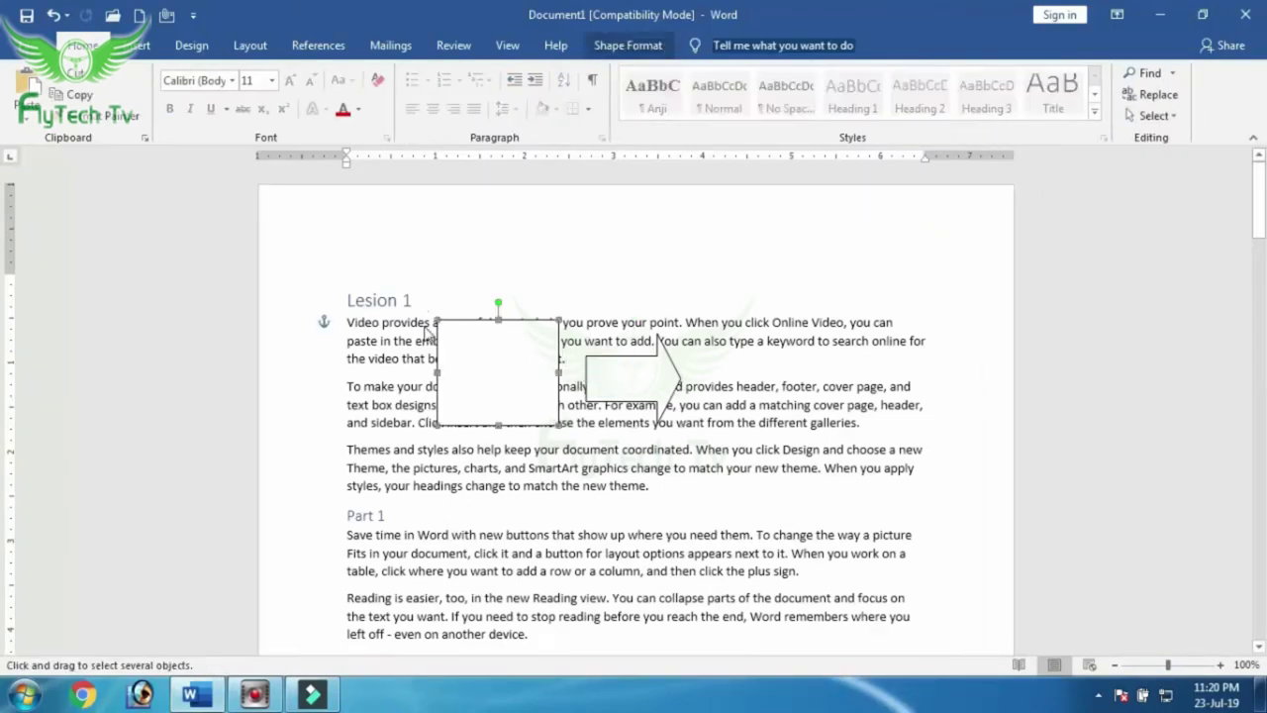
left_click_drag(339, 317, 622, 467)
left_click_drag(340, 303, 754, 457)
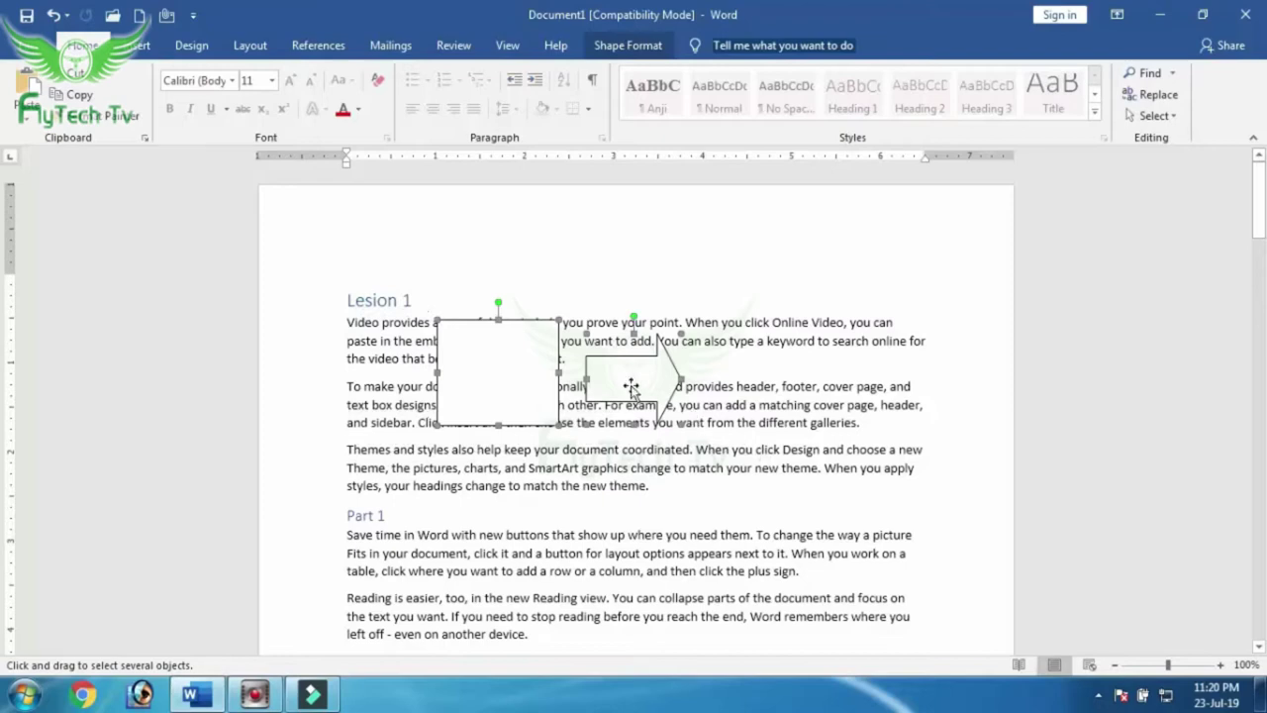
key("Delete")
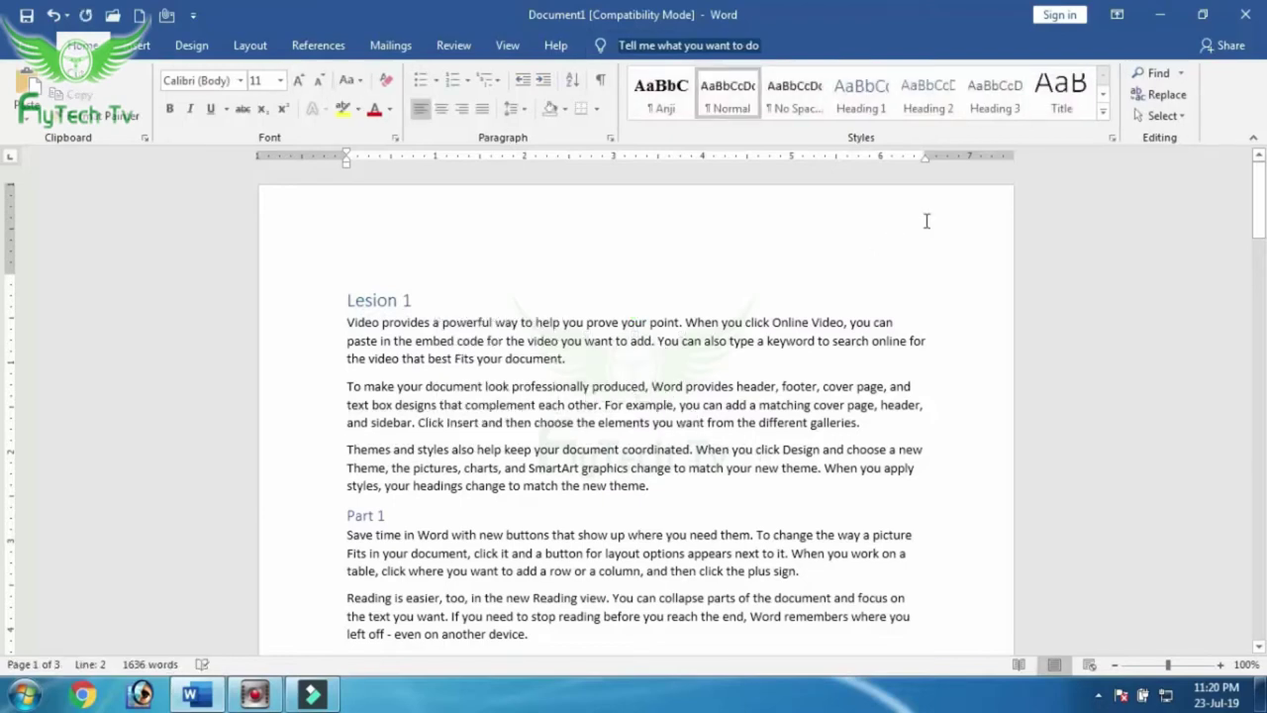
Colour the first paragraph under Lesion 1 red and the second paragraph green
left_click(1178, 117)
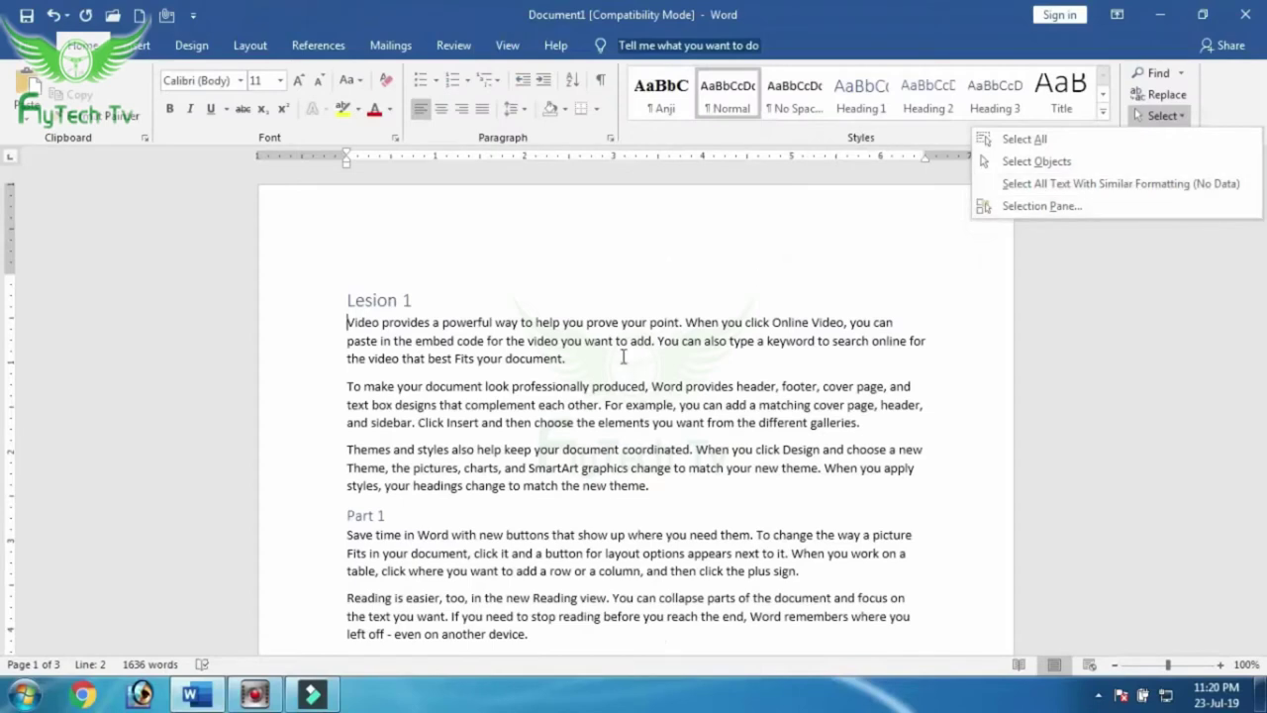
key("Escape")
left_click_drag(347, 325, 583, 360)
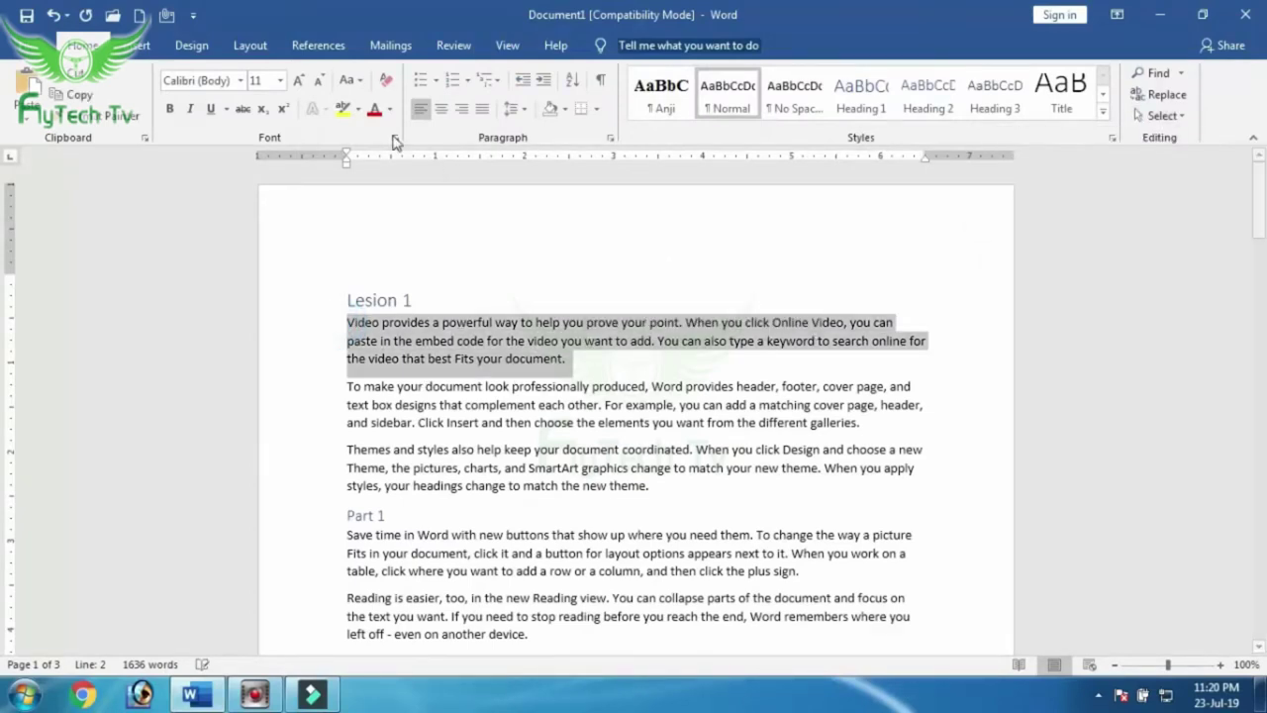
left_click(374, 109)
left_click_drag(347, 387, 867, 423)
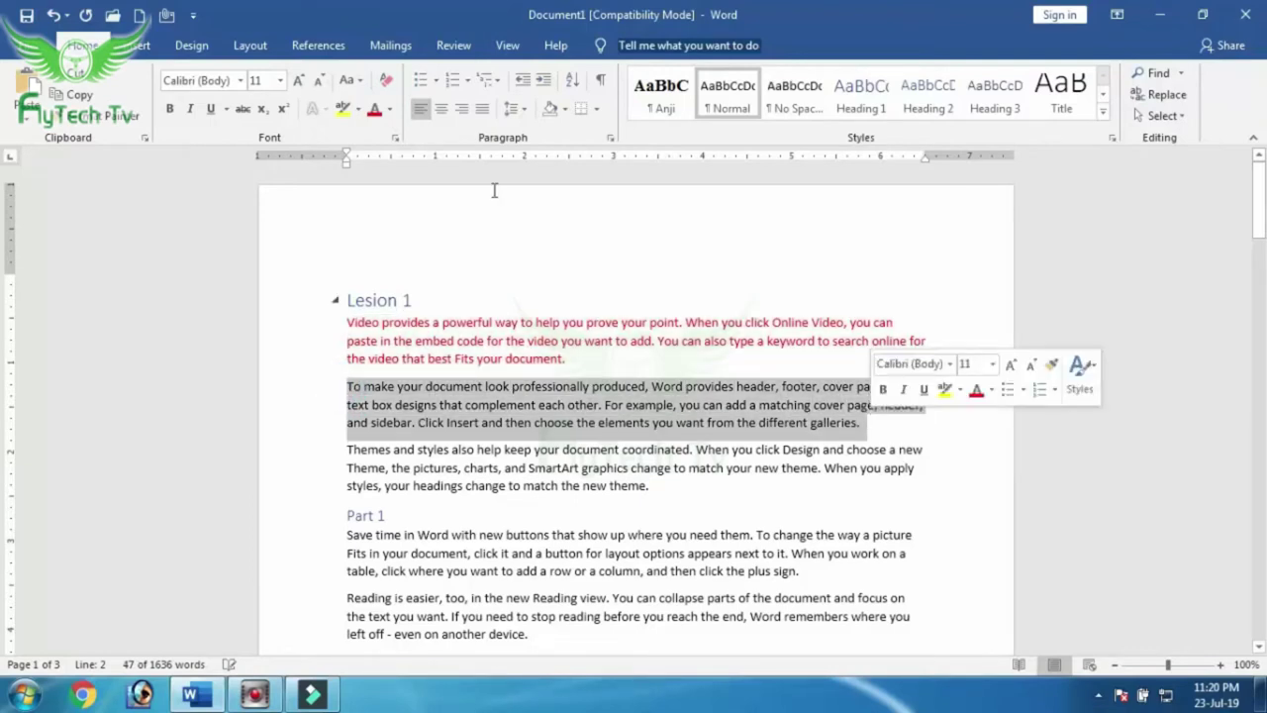
left_click(390, 109)
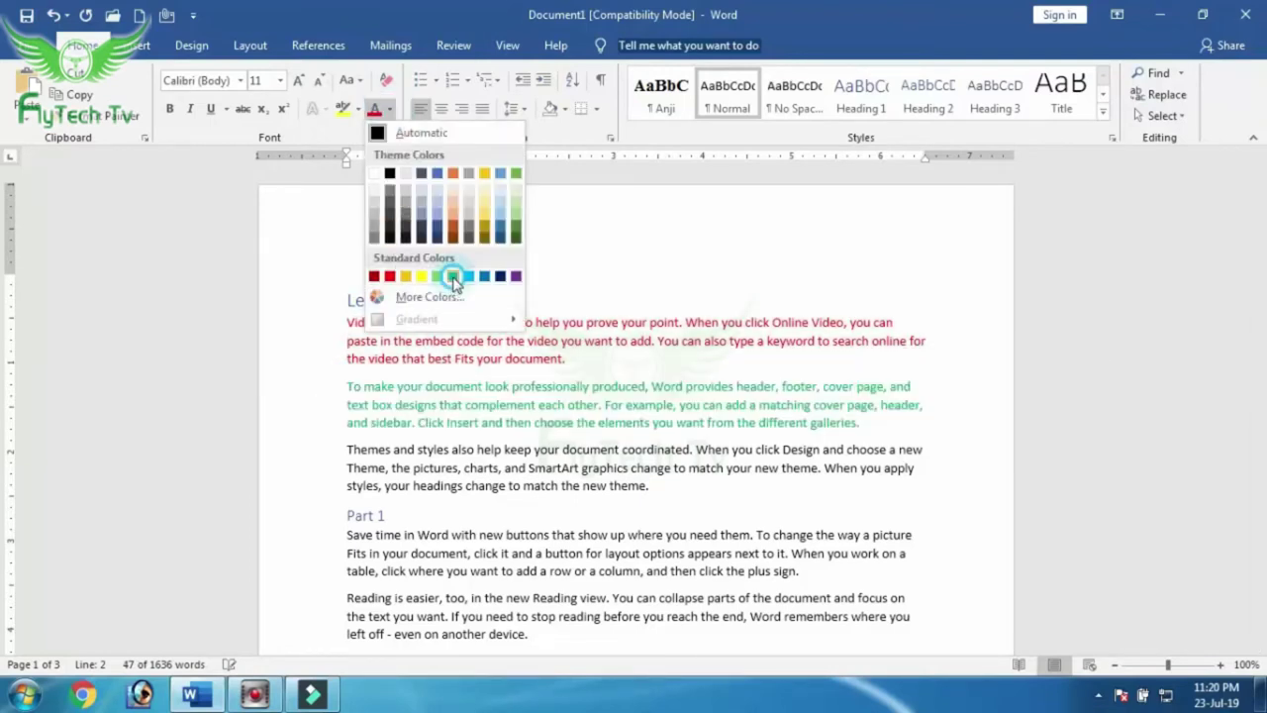
left_click(452, 275)
Colour the Themes and styles paragraph red and the Save time paragraph green
left_click_drag(546, 455, 654, 487)
left_click(390, 109)
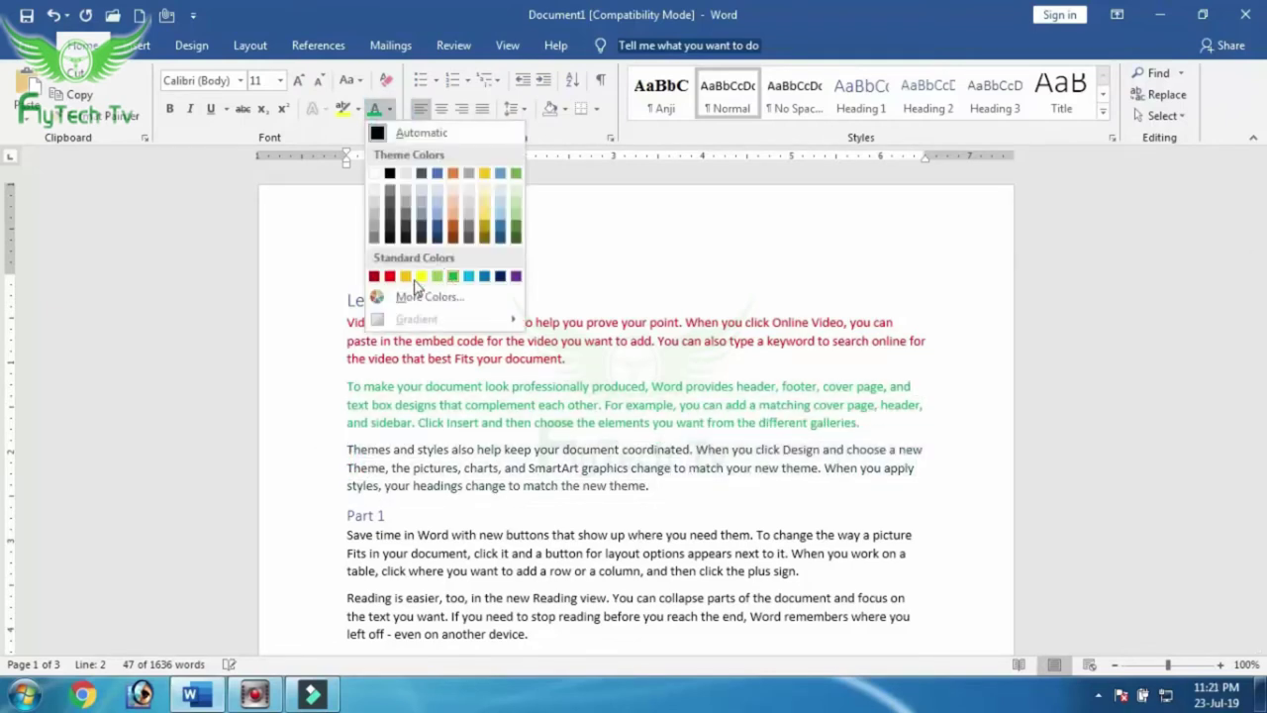
left_click(383, 274)
left_click(342, 535)
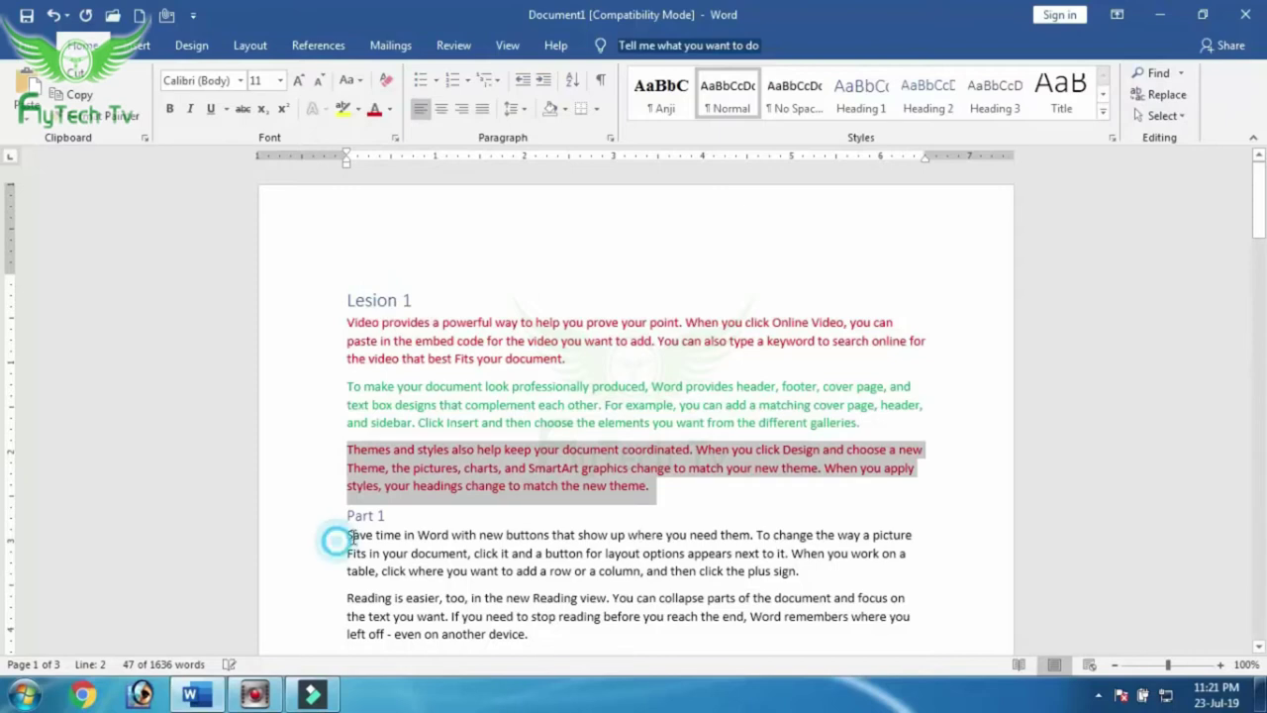
left_click_drag(346, 535, 822, 575)
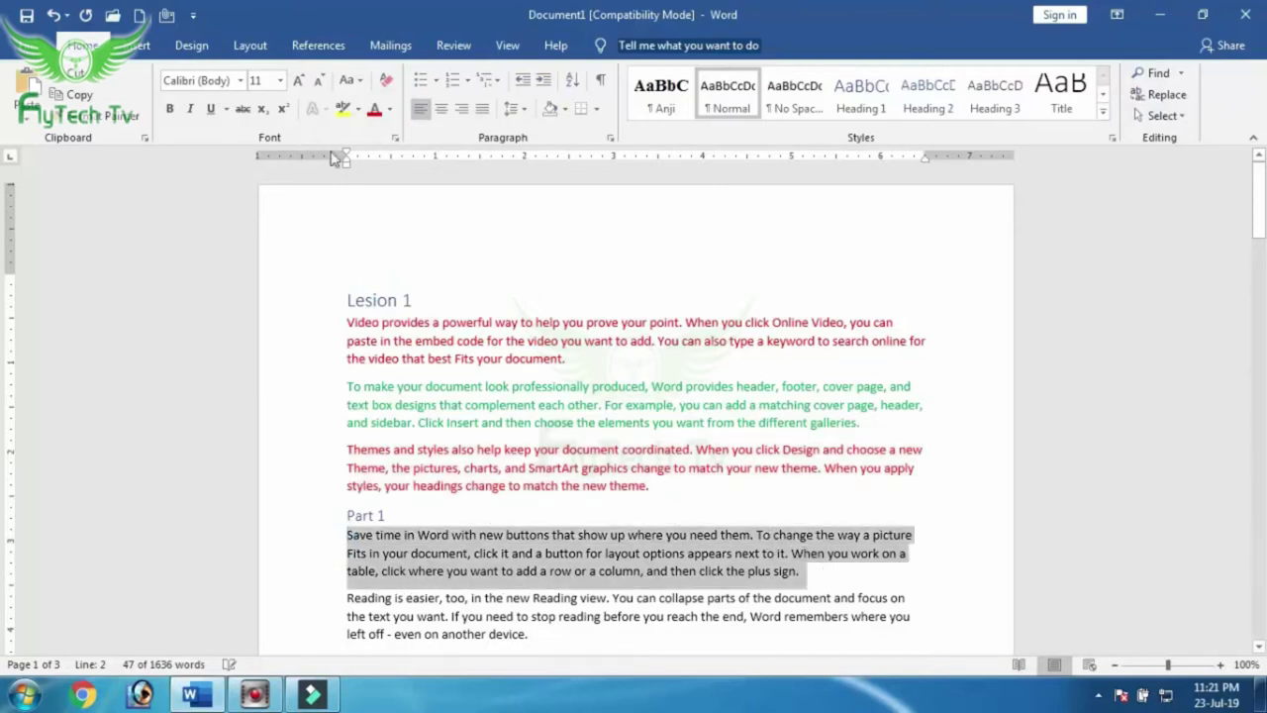
left_click(390, 109)
left_click(452, 276)
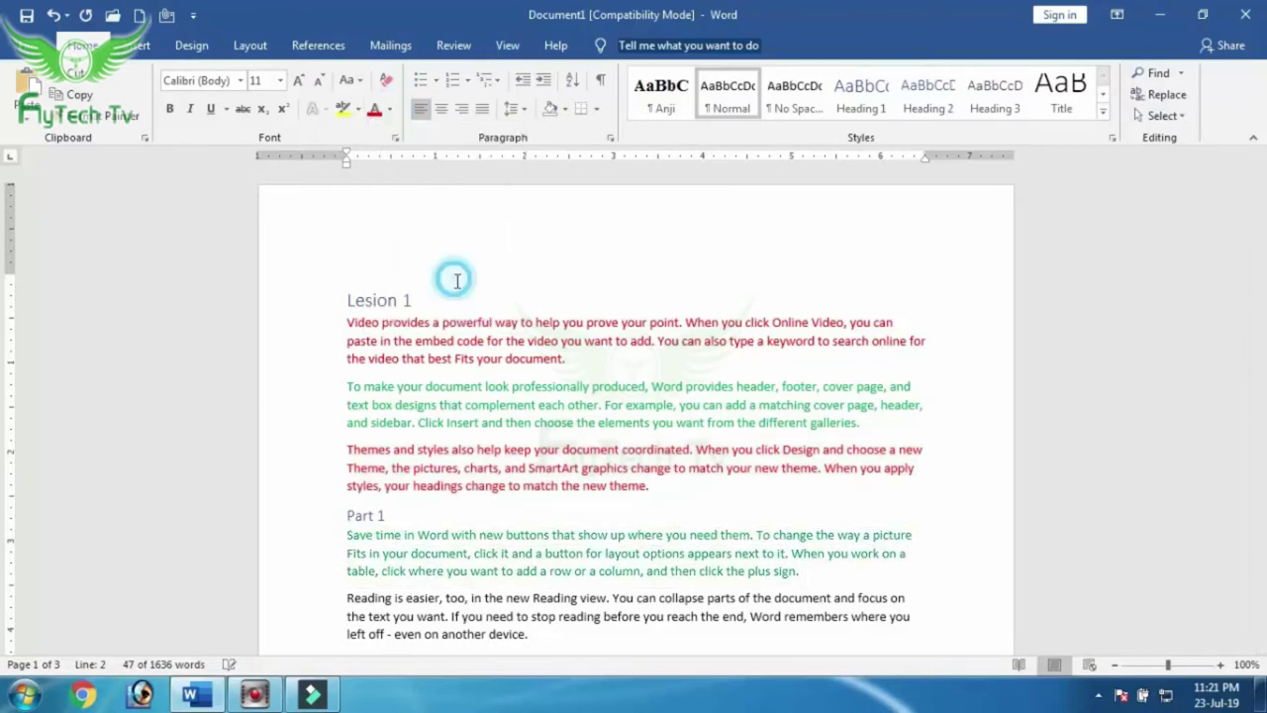
left_click(542, 557)
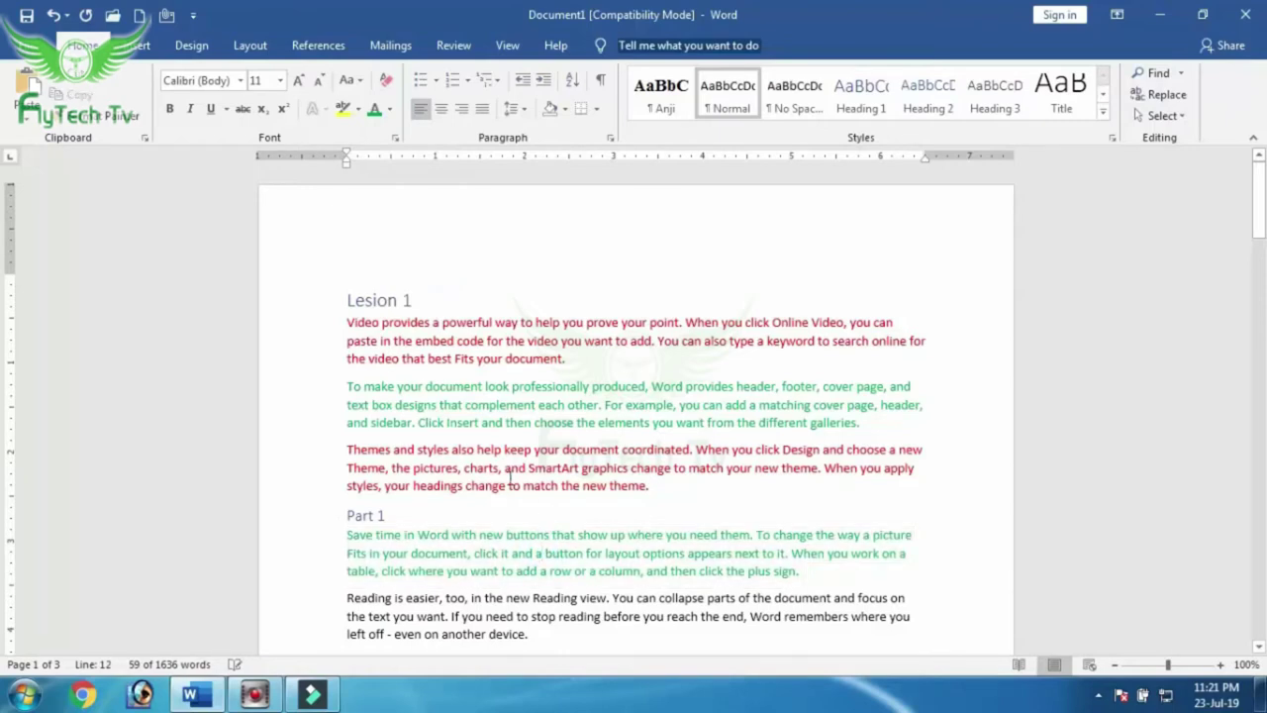
left_click(452, 341)
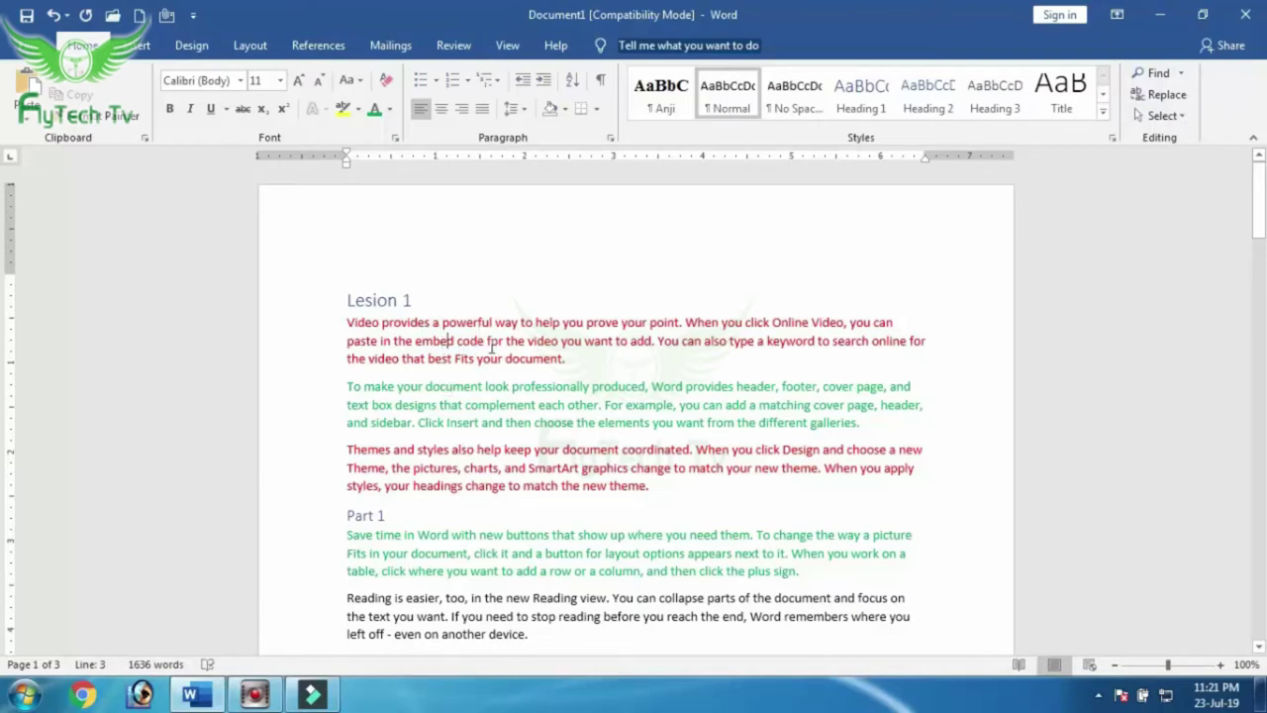
left_click(490, 322)
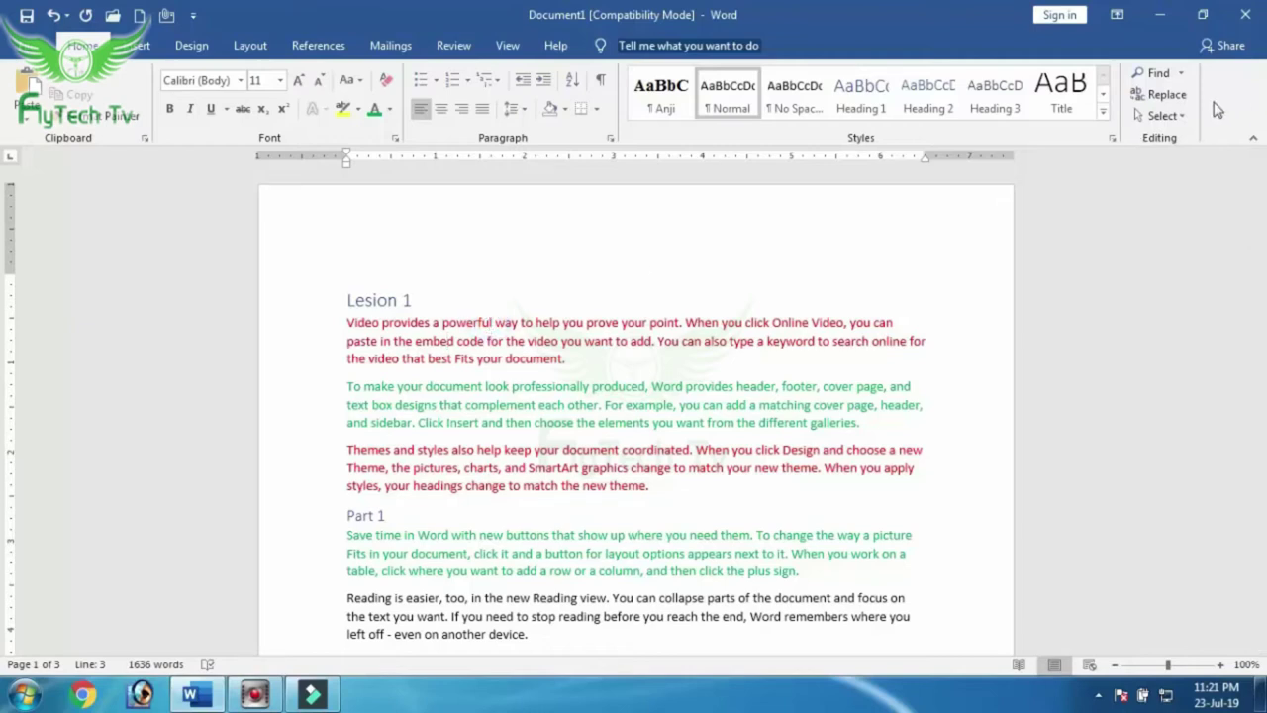
left_click(1186, 116)
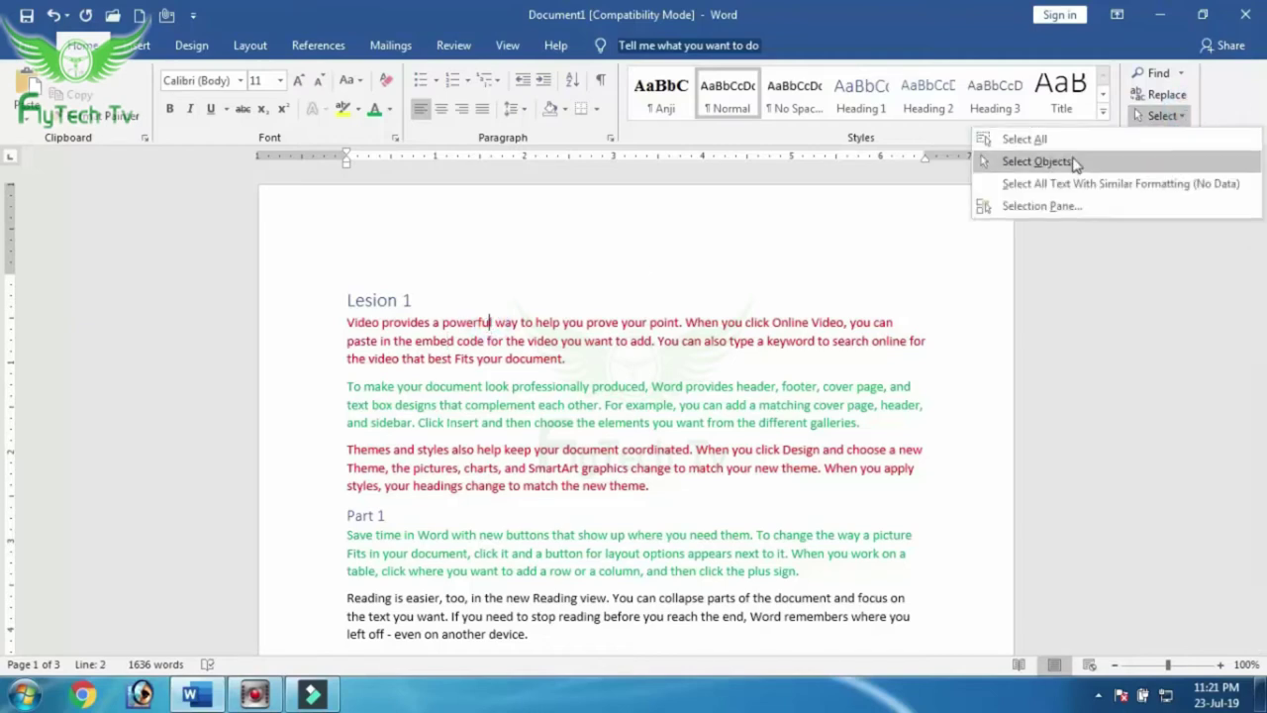
left_click(1145, 190)
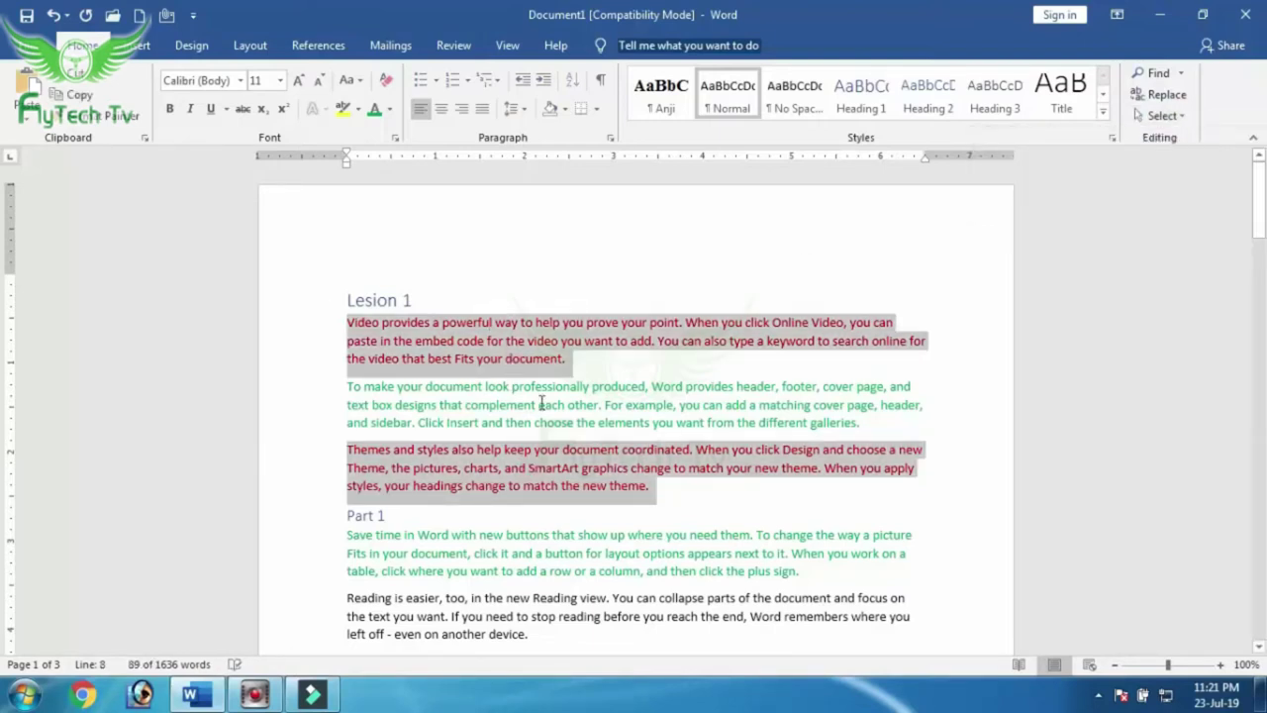
left_click(545, 406)
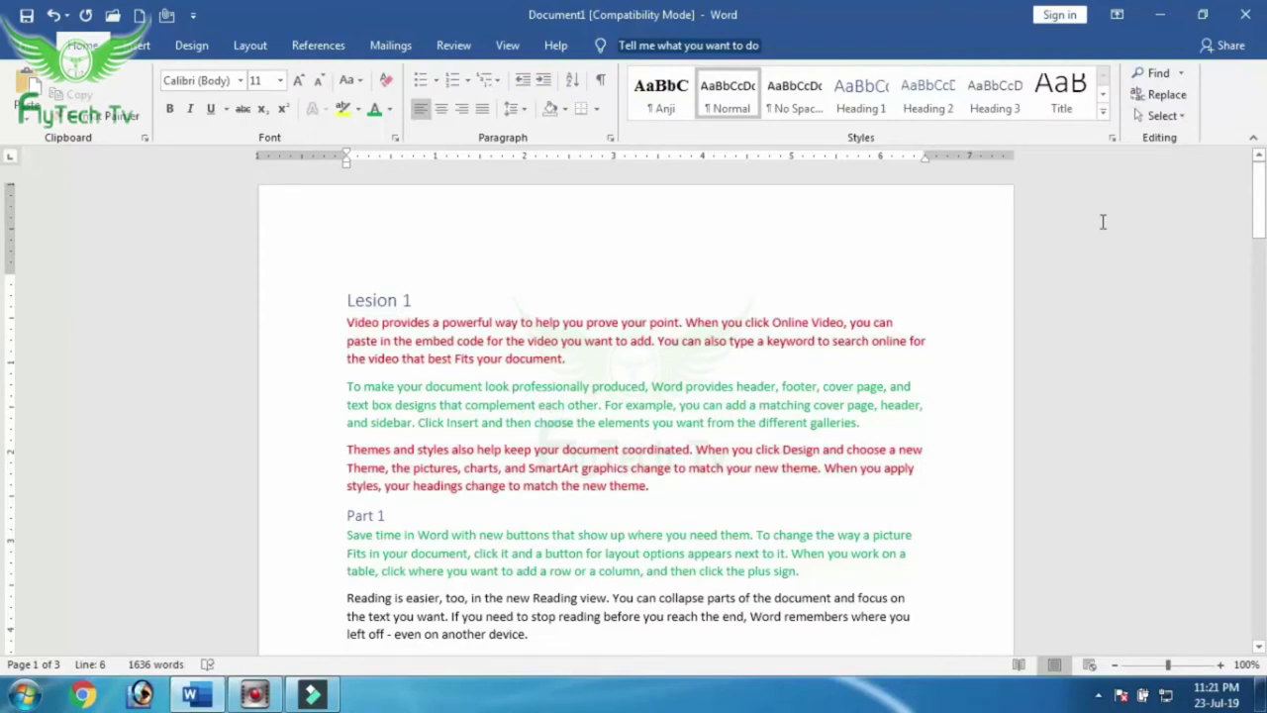
left_click(1166, 116)
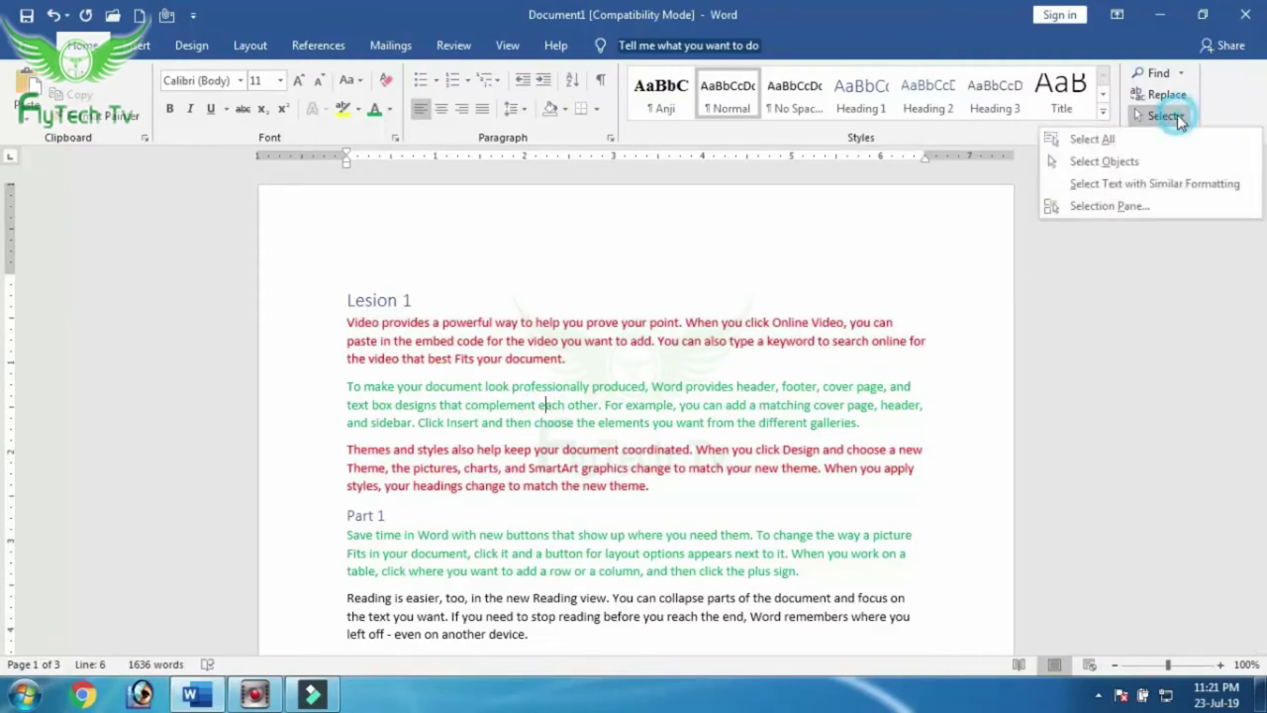
left_click(1120, 184)
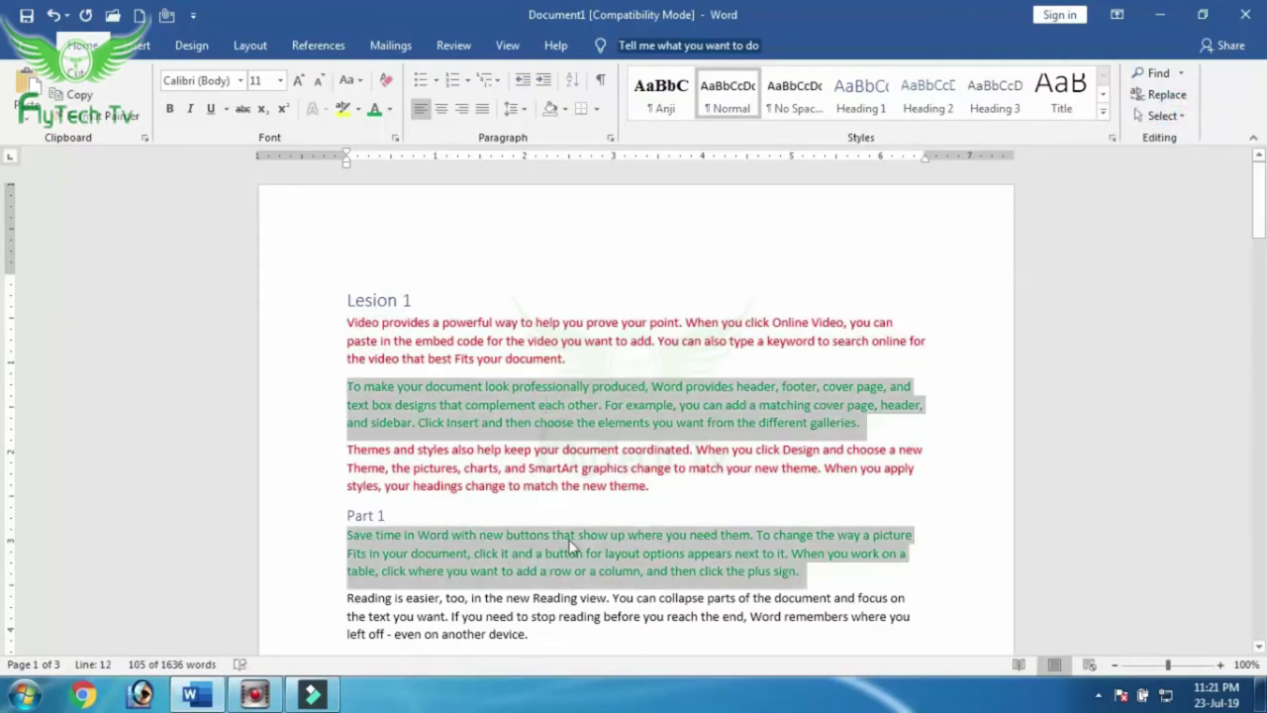
left_click(582, 423)
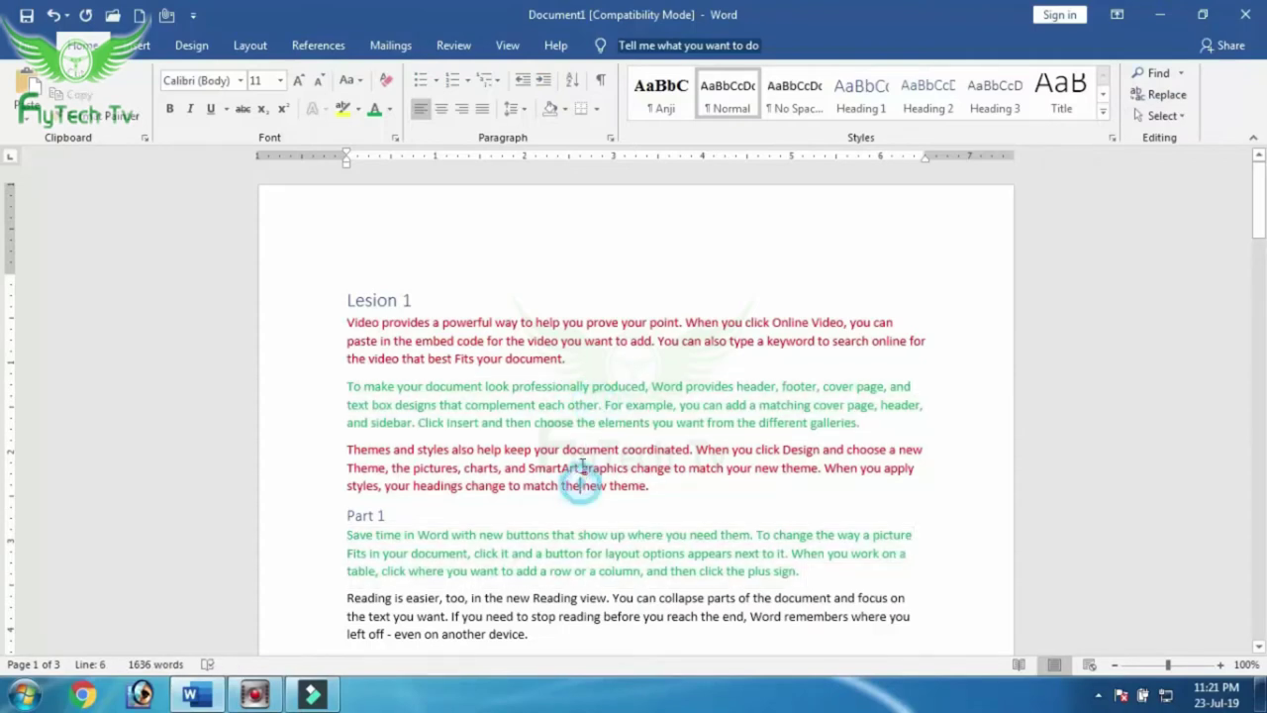
left_click(598, 510)
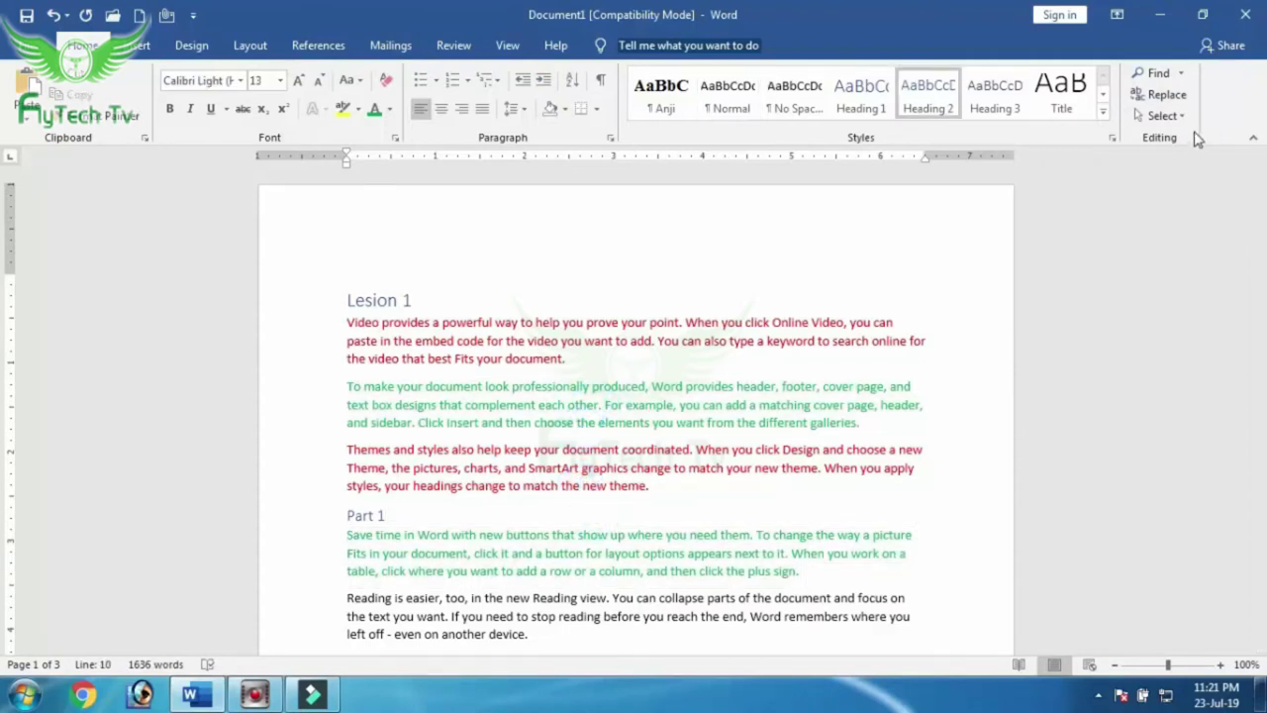
Draw a Rectangle from the Shapes gallery over the opening red and green paragraphs
left_click(1183, 116)
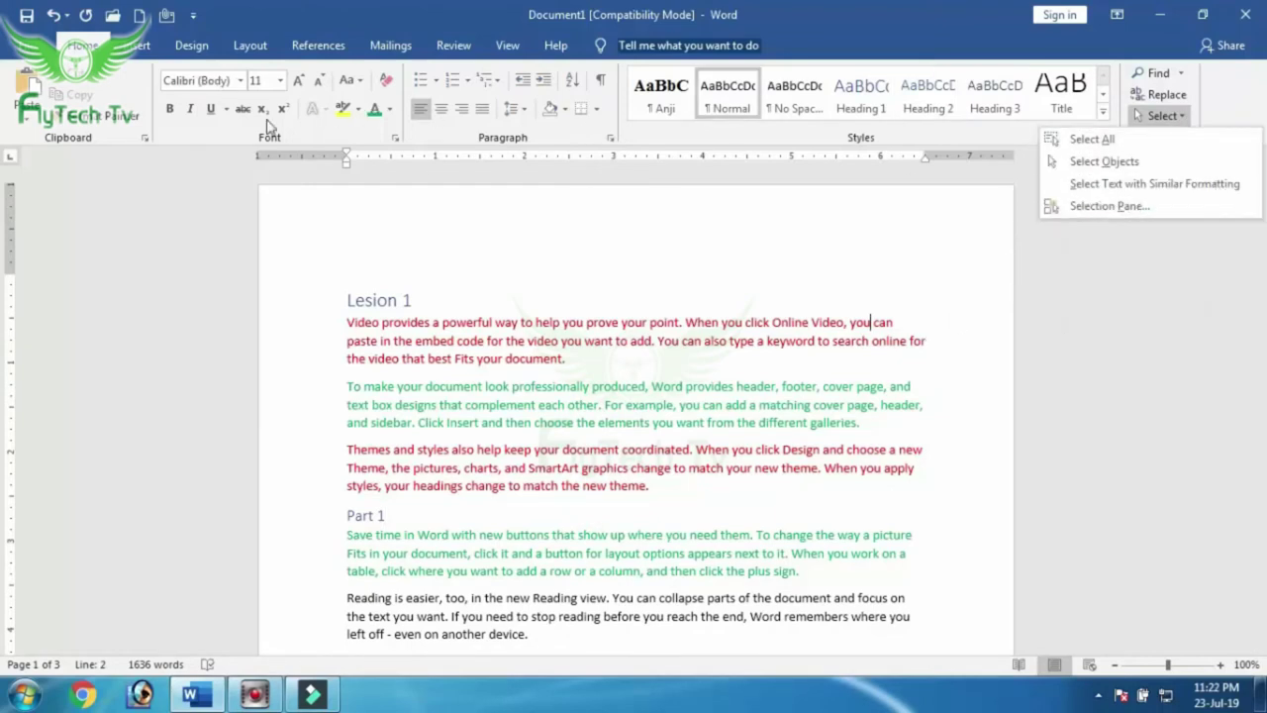
left_click(140, 45)
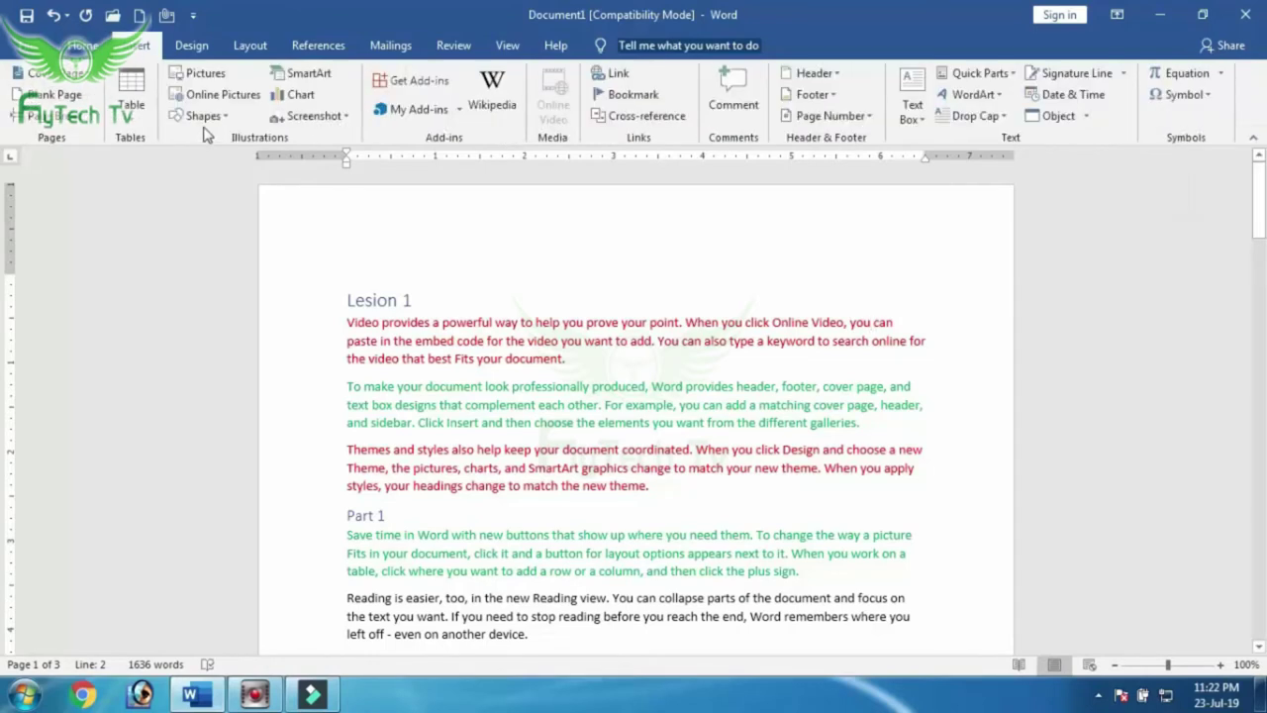
left_click(203, 117)
left_click(234, 160)
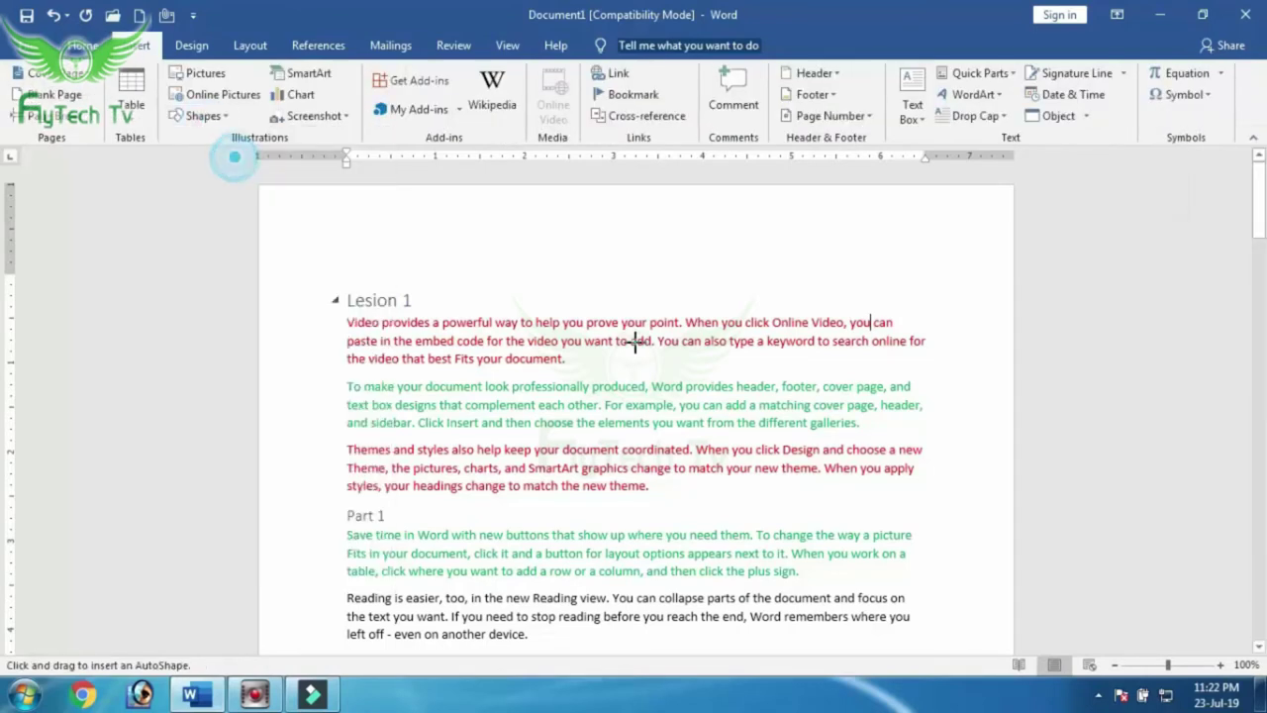
left_click_drag(516, 330, 653, 427)
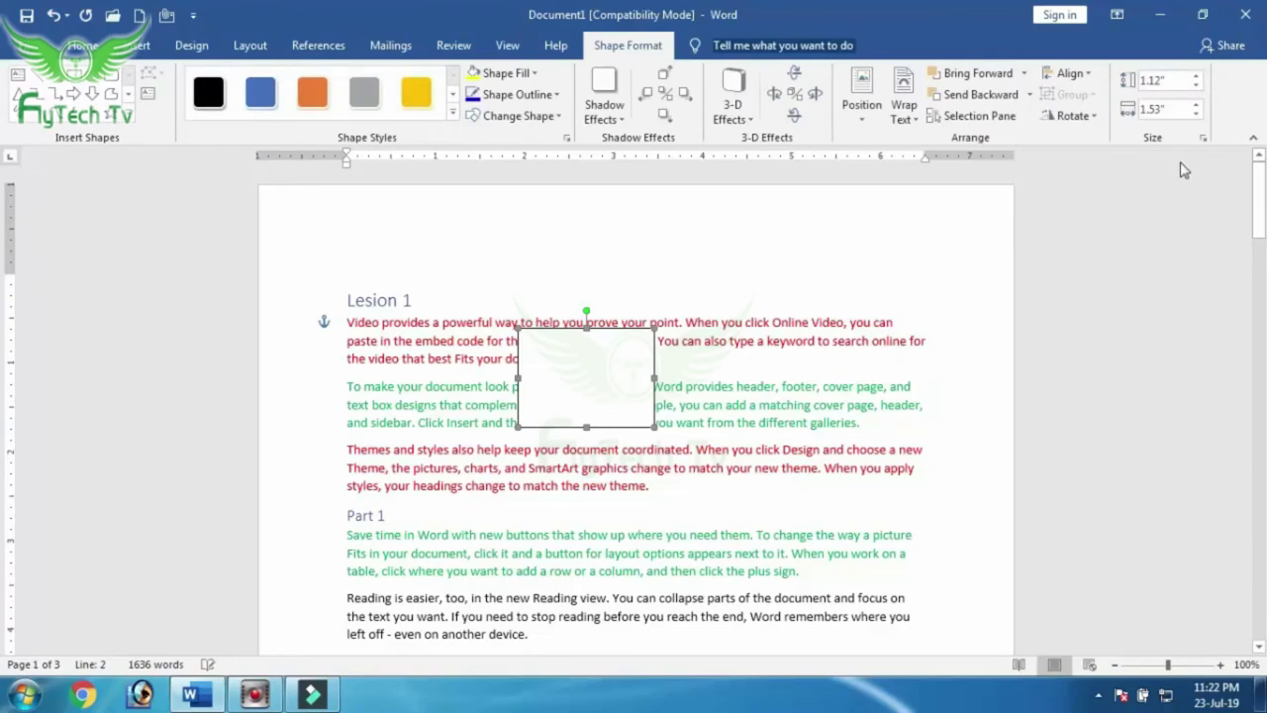
Open the Selection Pane from Home > Select to list the page's objects
left_click(83, 46)
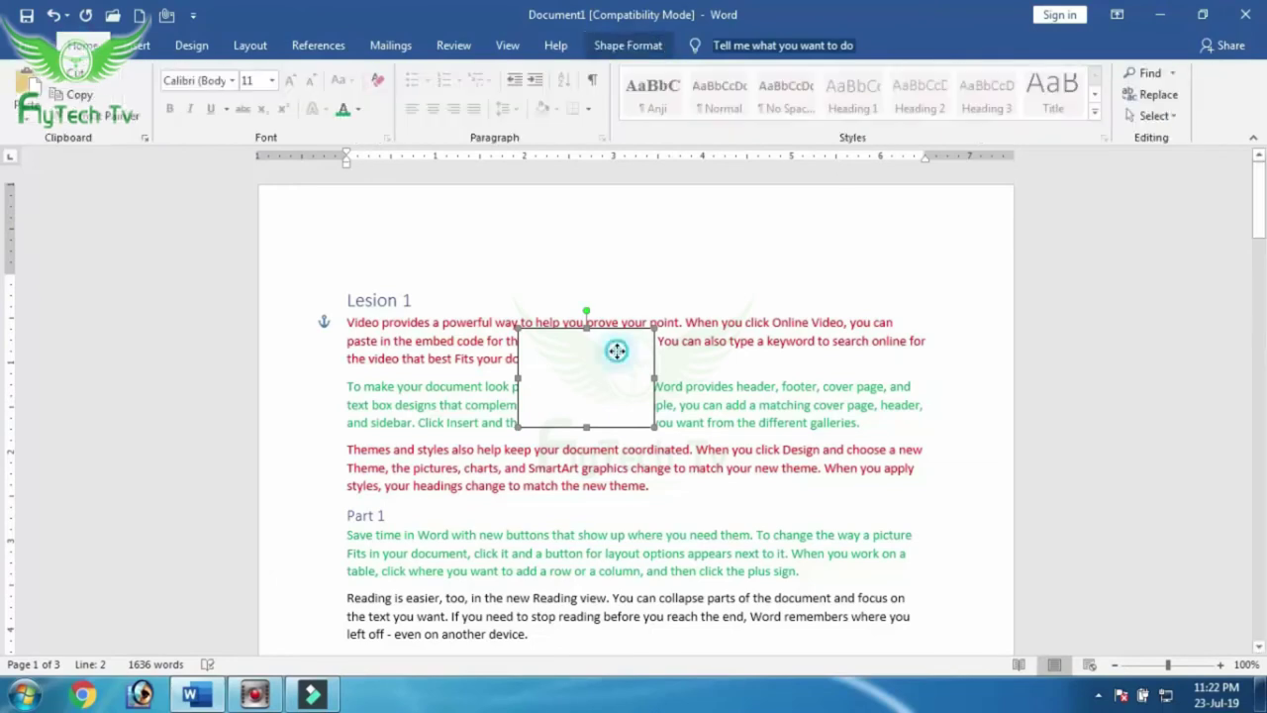
left_click(1153, 115)
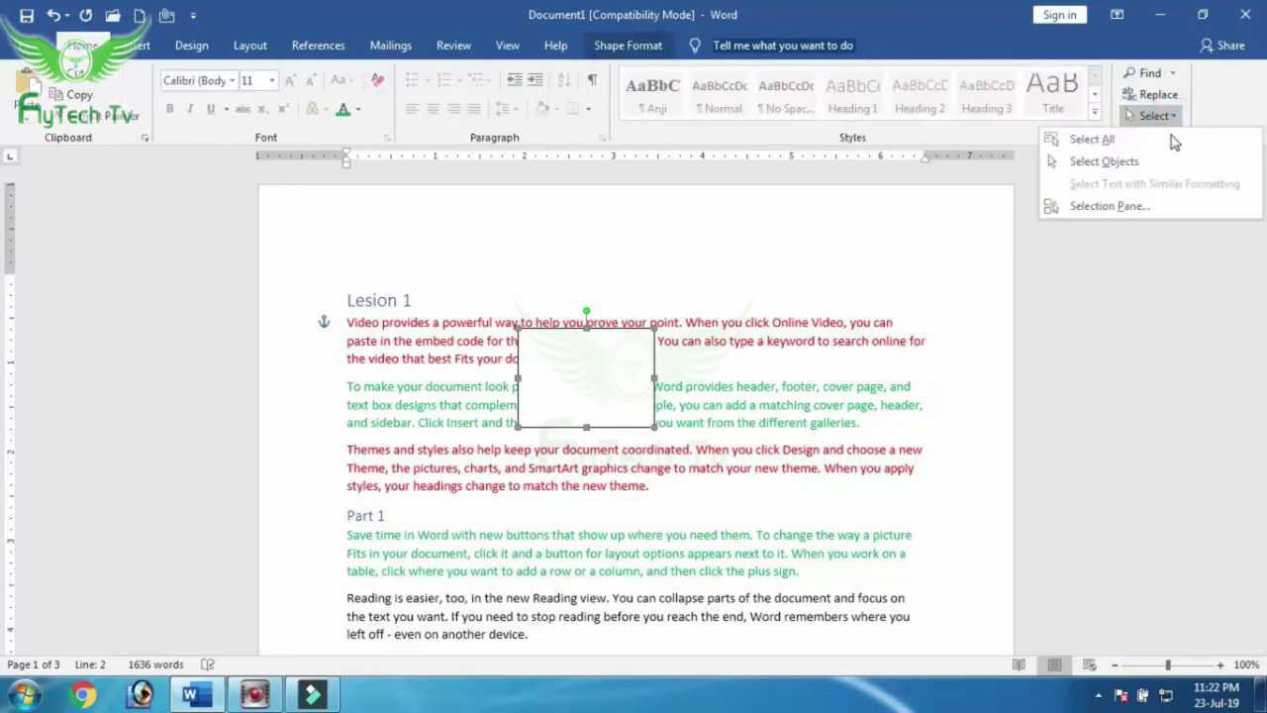
left_click(1133, 206)
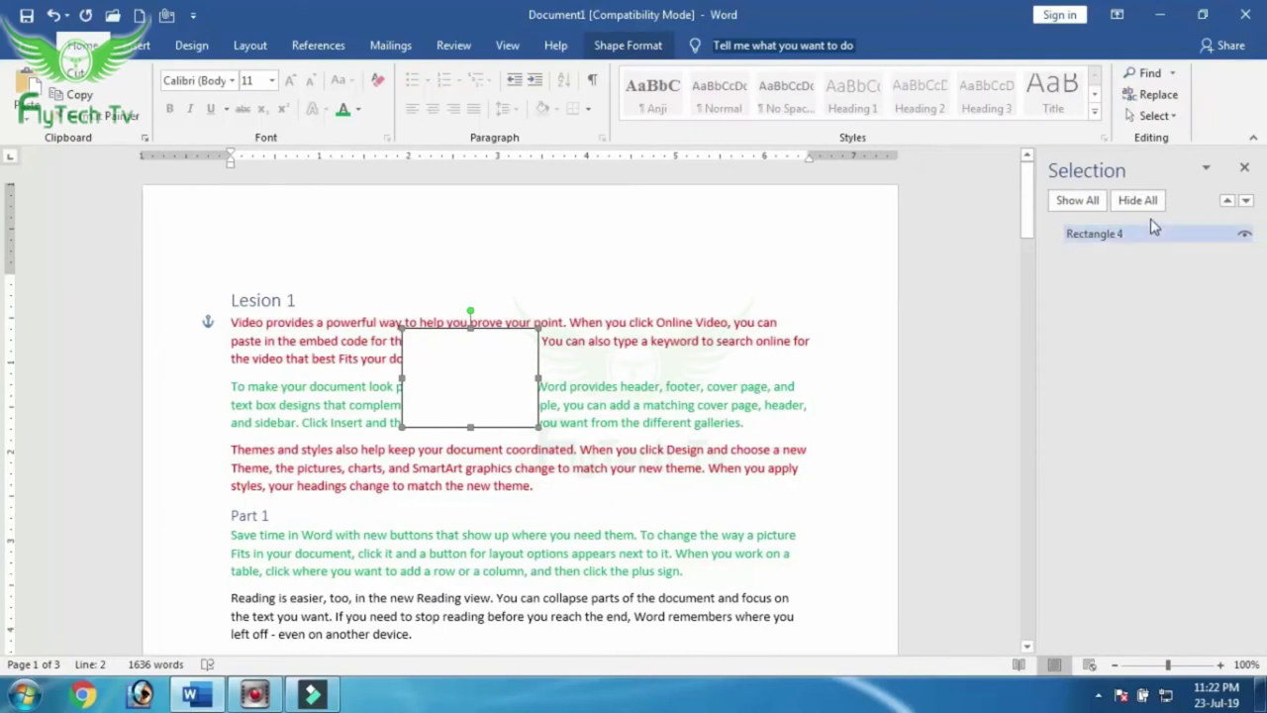
left_click(1156, 237)
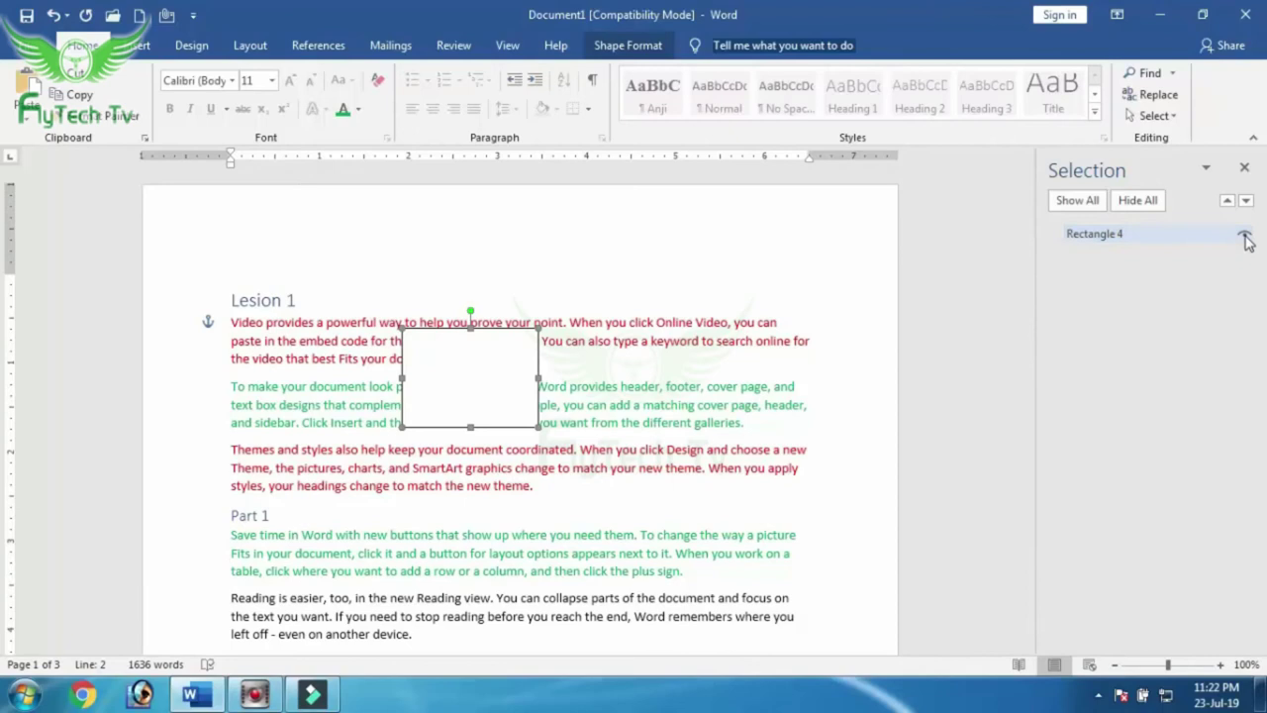
left_click(1245, 235)
left_click(1245, 239)
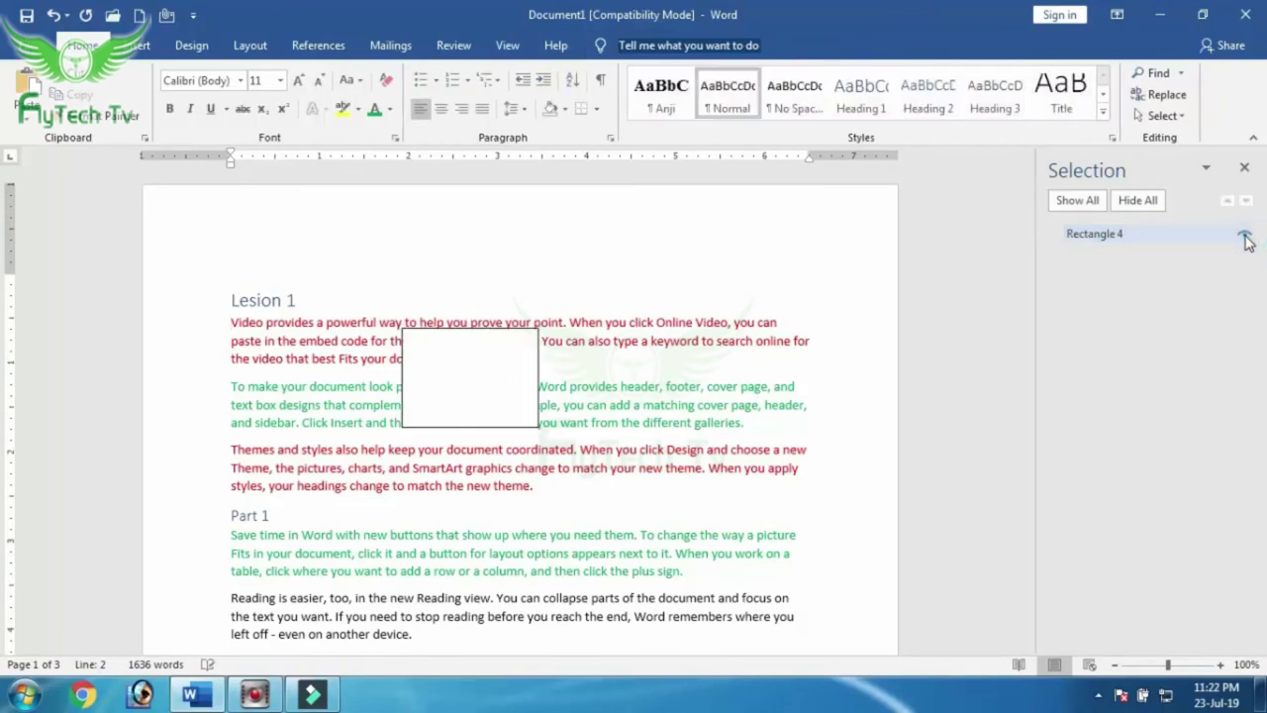
left_click(528, 393)
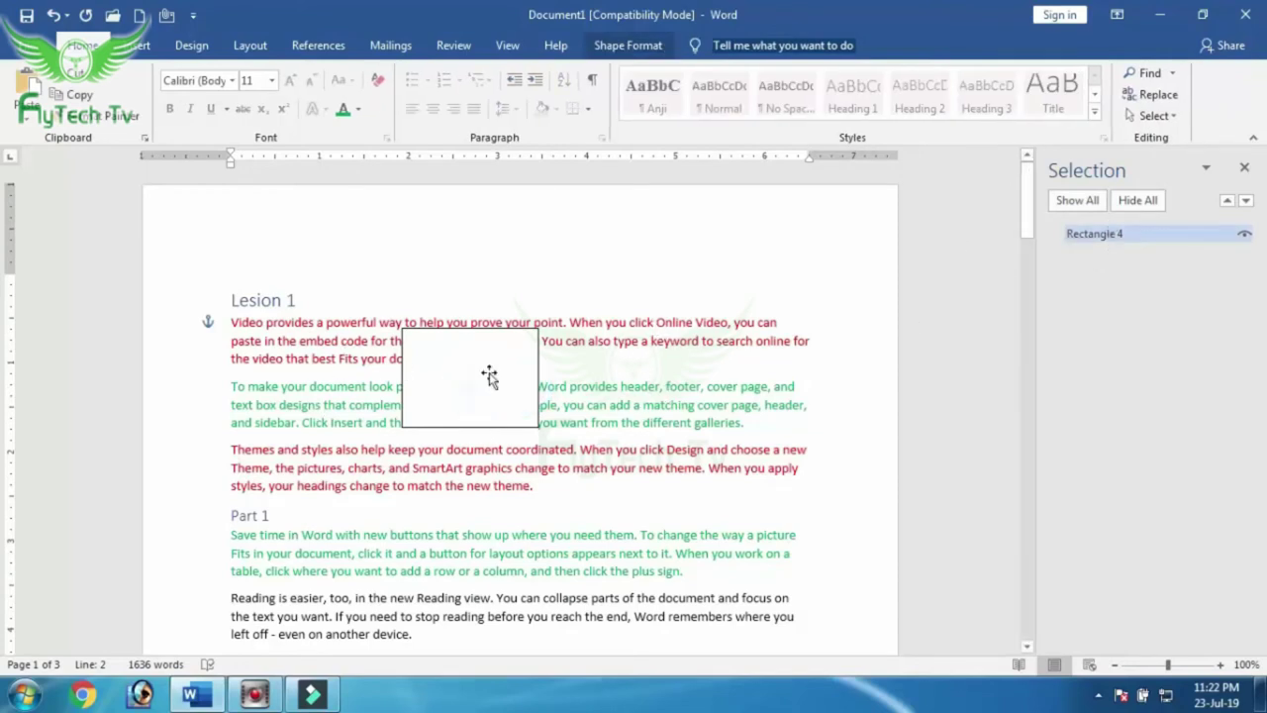
left_click(1138, 200)
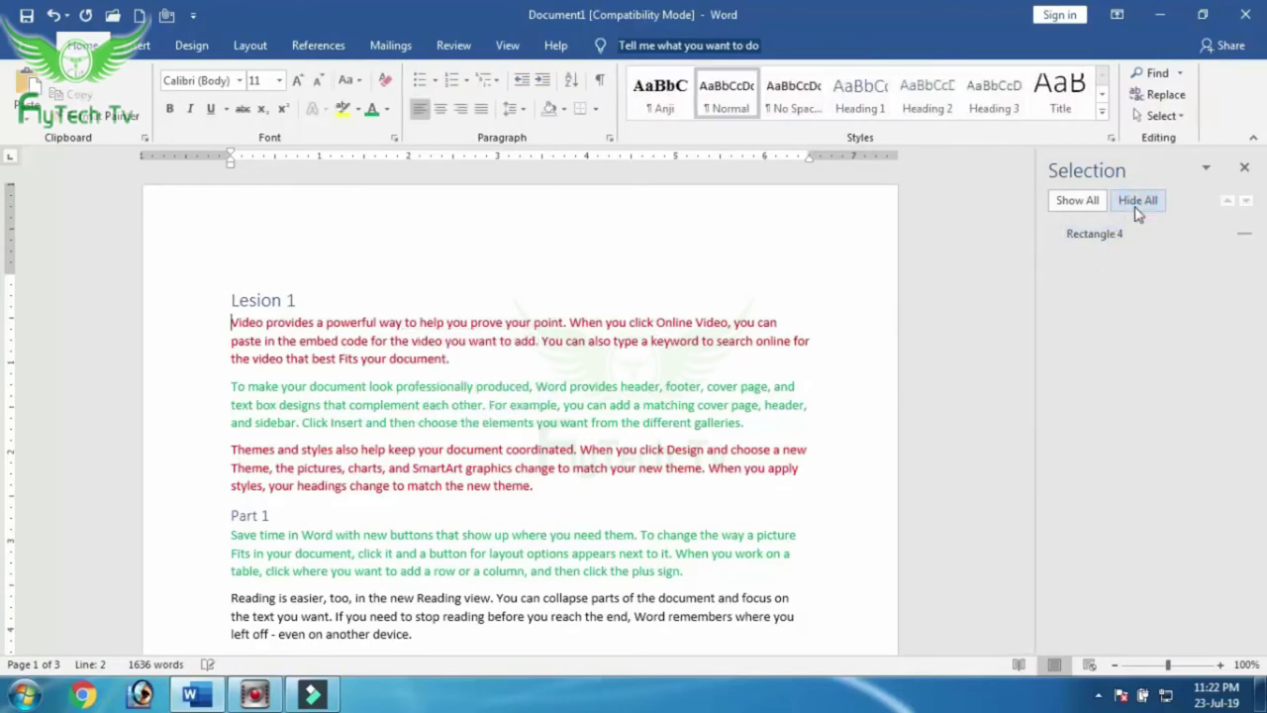
left_click(1077, 200)
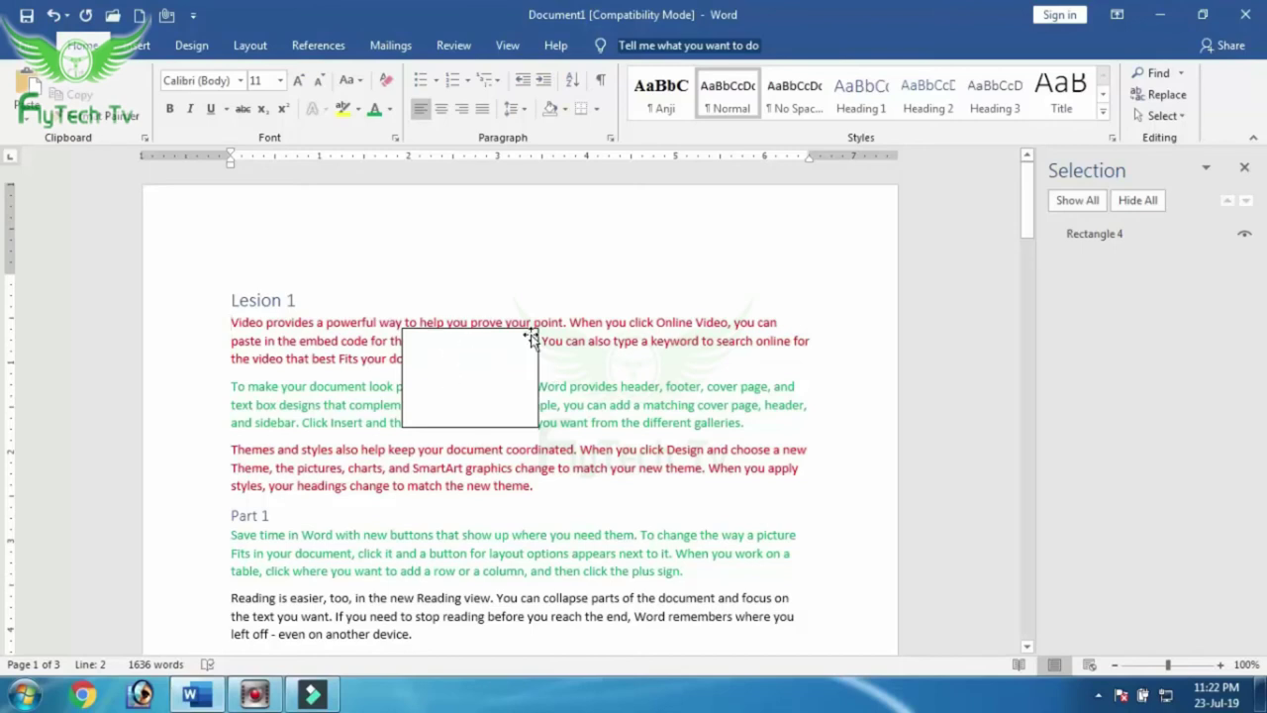
left_click(1246, 168)
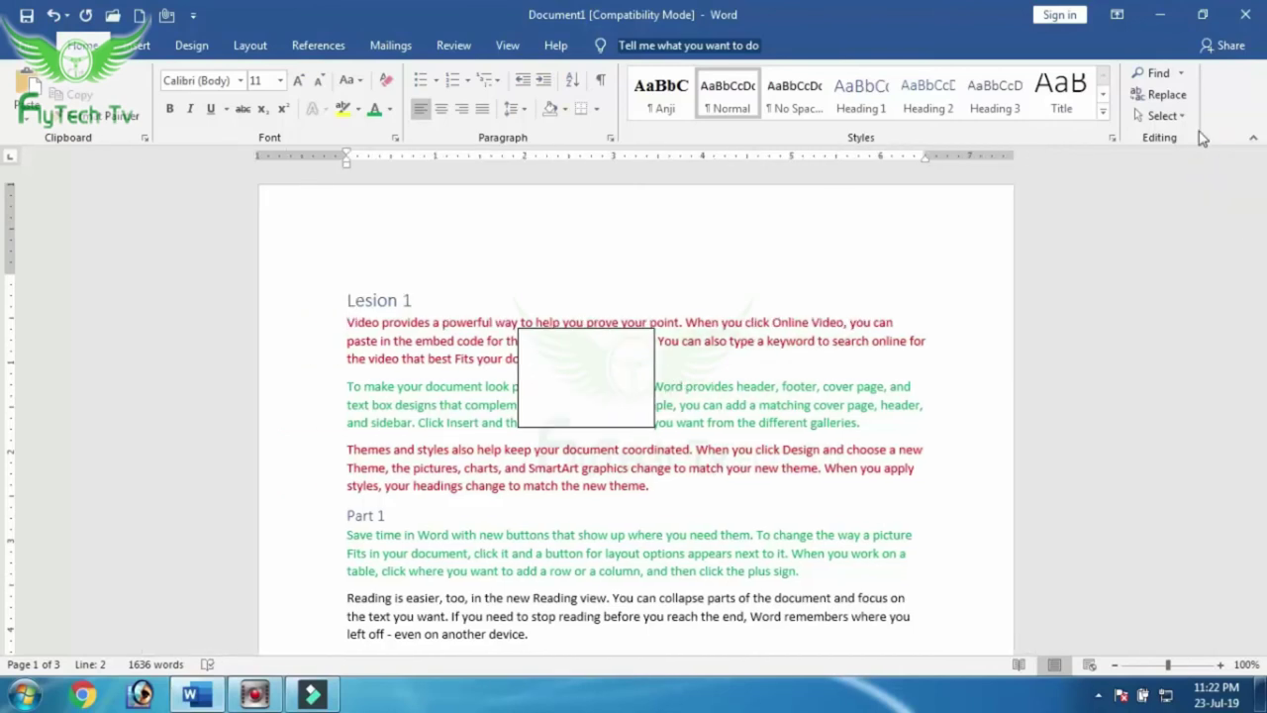
left_click(1182, 118)
left_click(1182, 118)
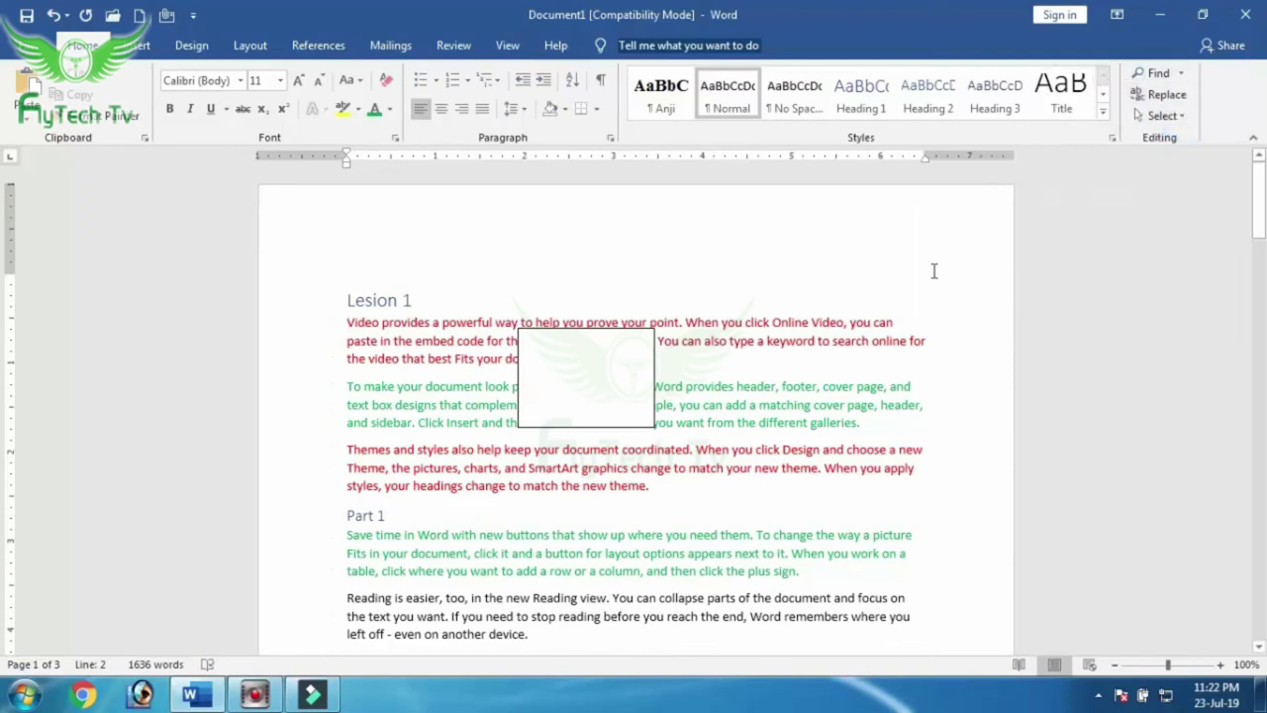
left_click(567, 384)
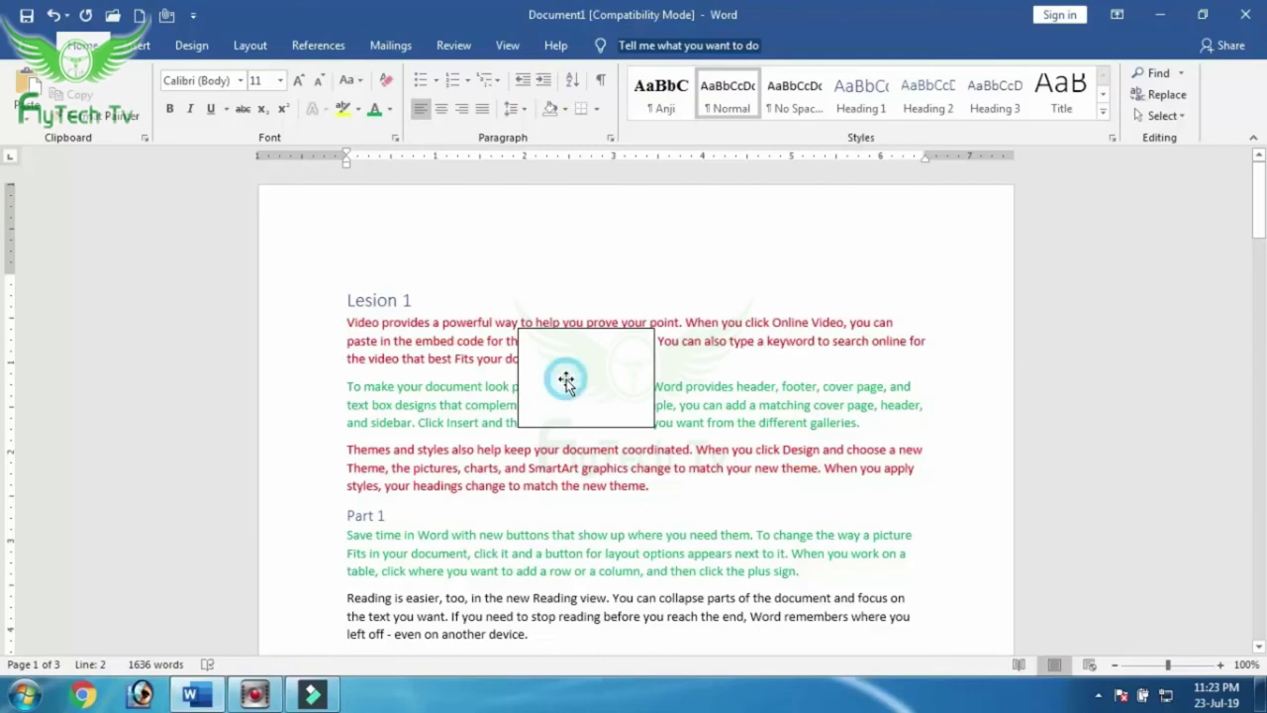